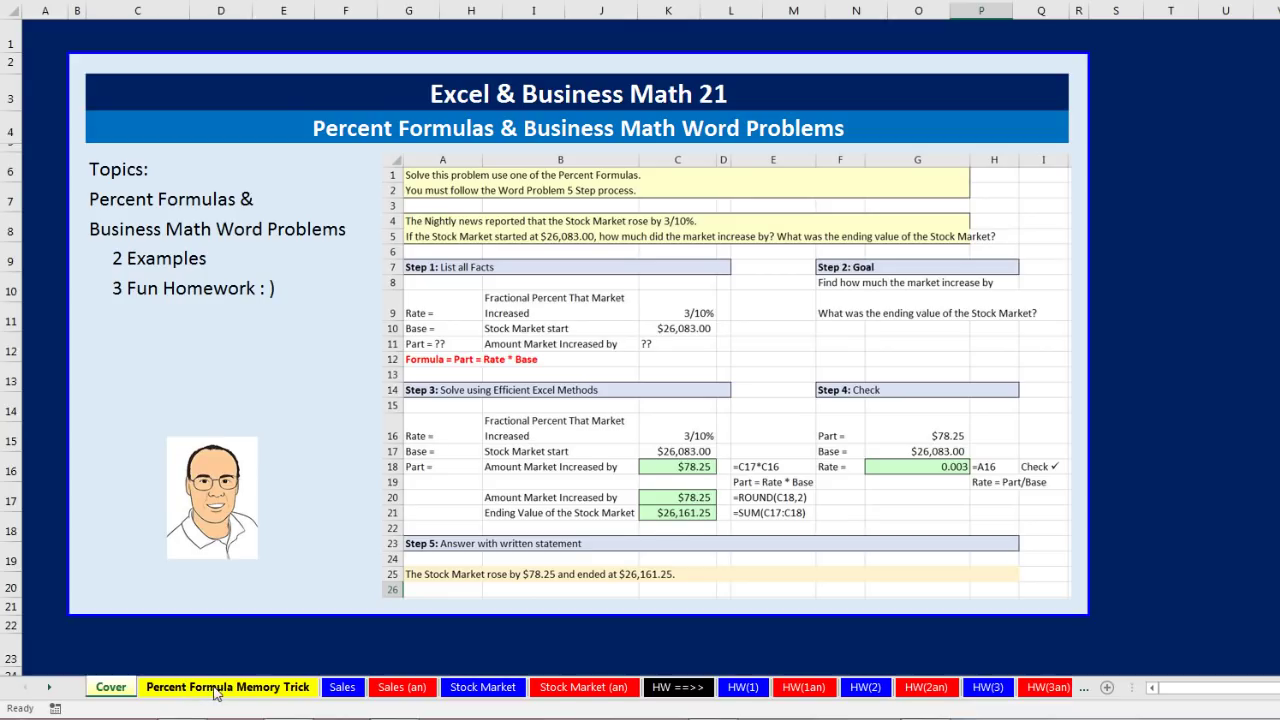
- Delete the group of three formulas from the Percent Formula Memory Trick sheet
left_click(257, 690)
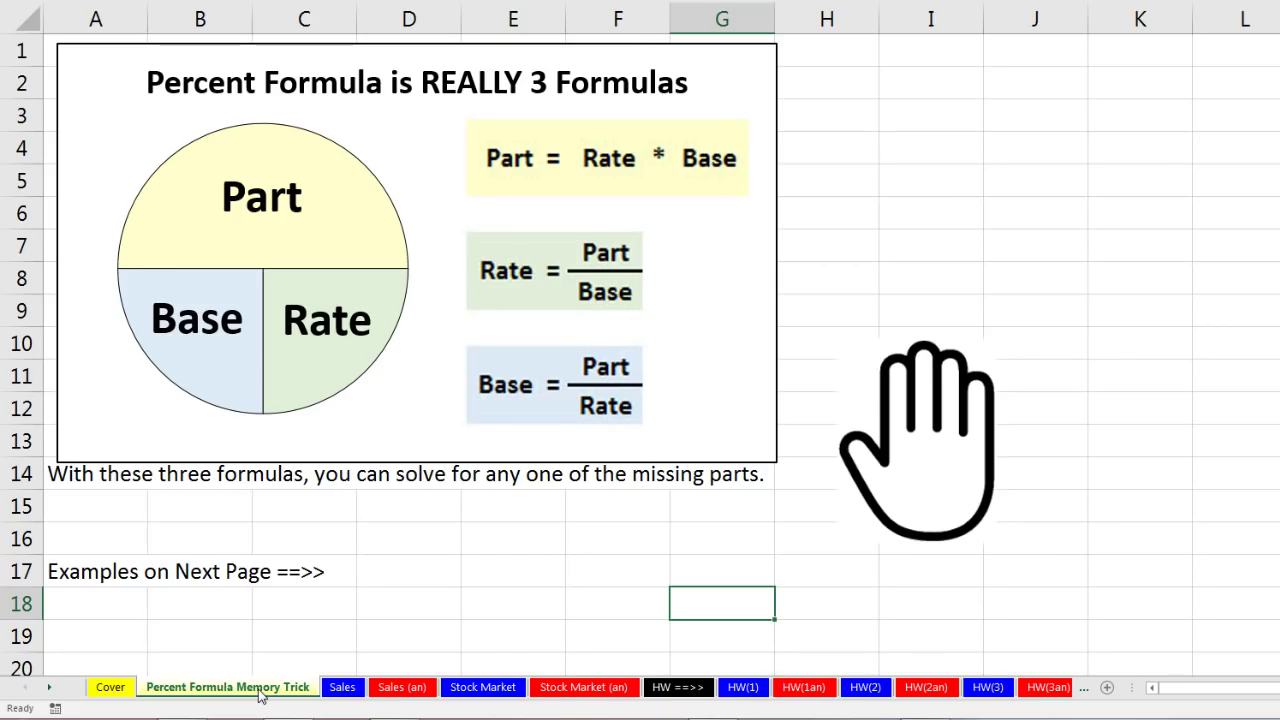
left_click(565, 221)
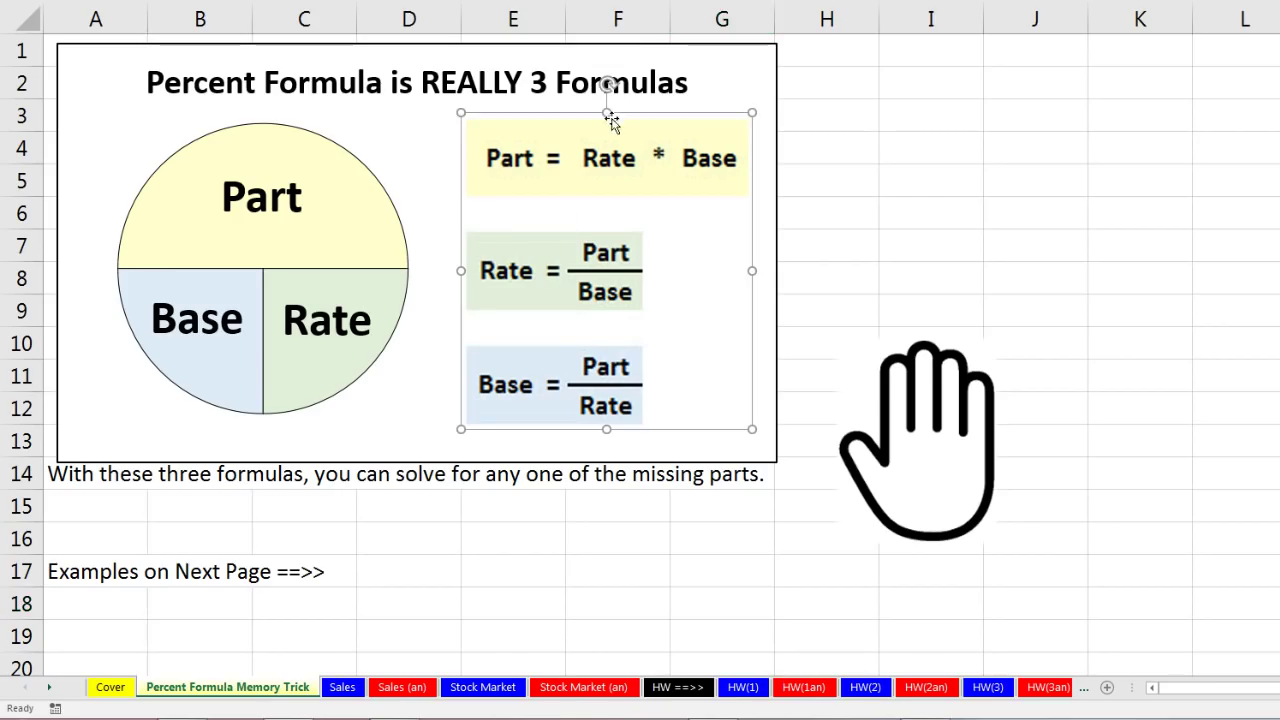
key("Delete")
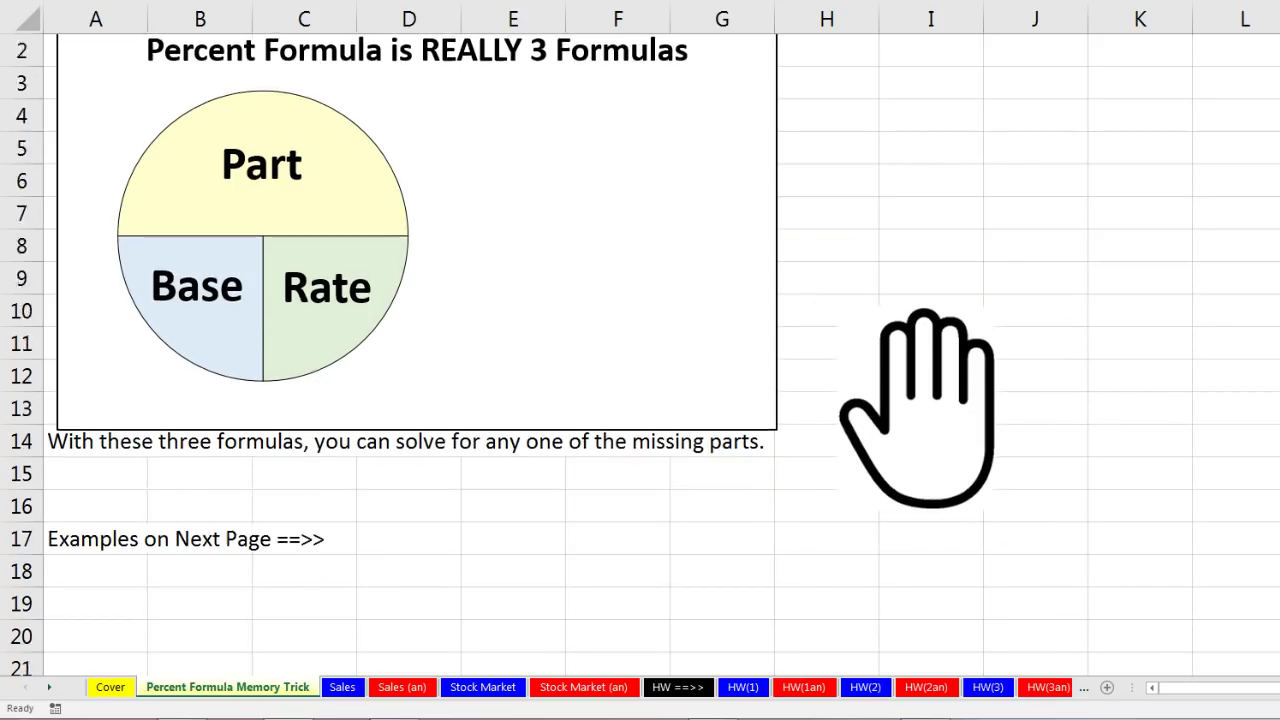
- Move the hand picture into the empty space beside the pie chart
left_click(913, 500)
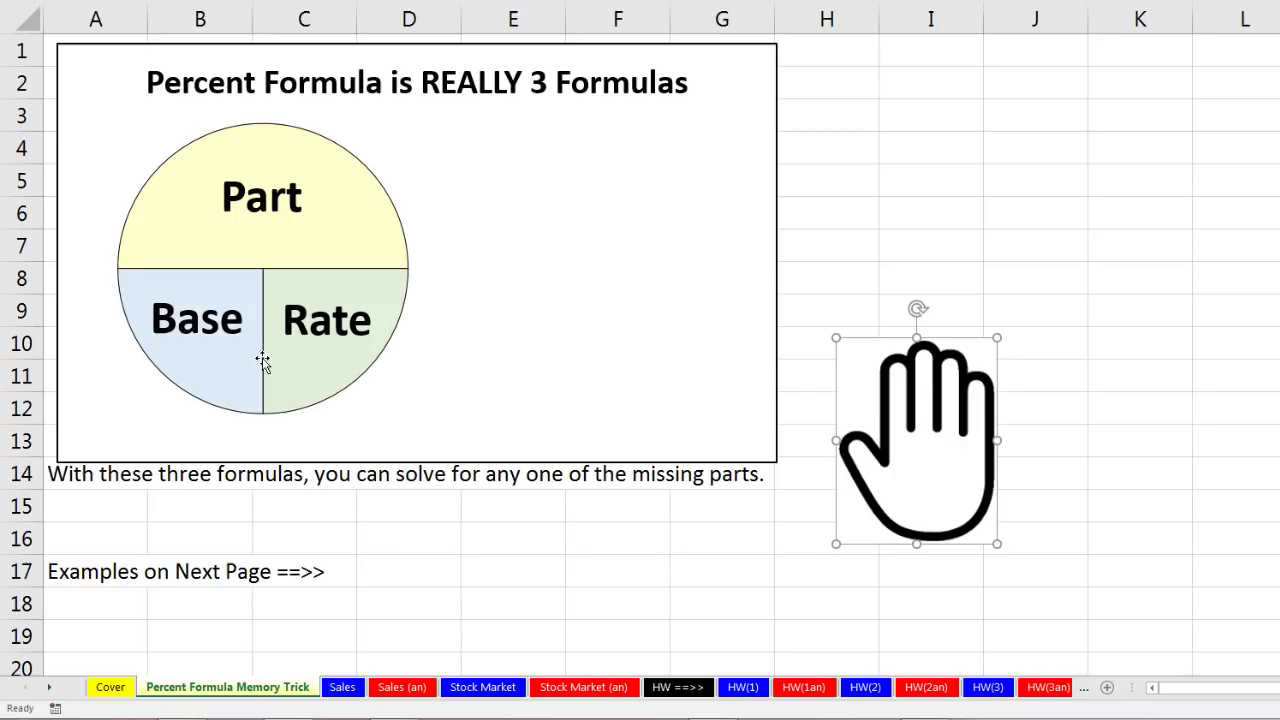
left_click_drag(944, 463, 514, 176)
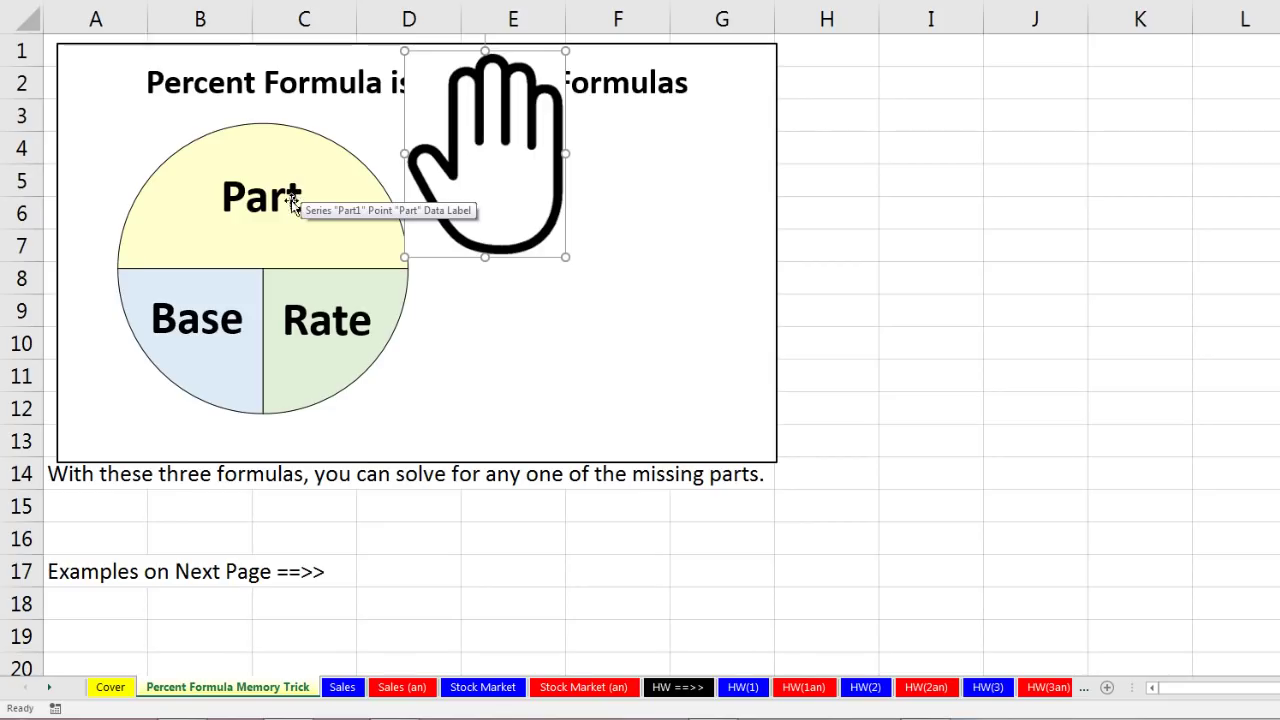
left_click_drag(543, 176, 337, 157)
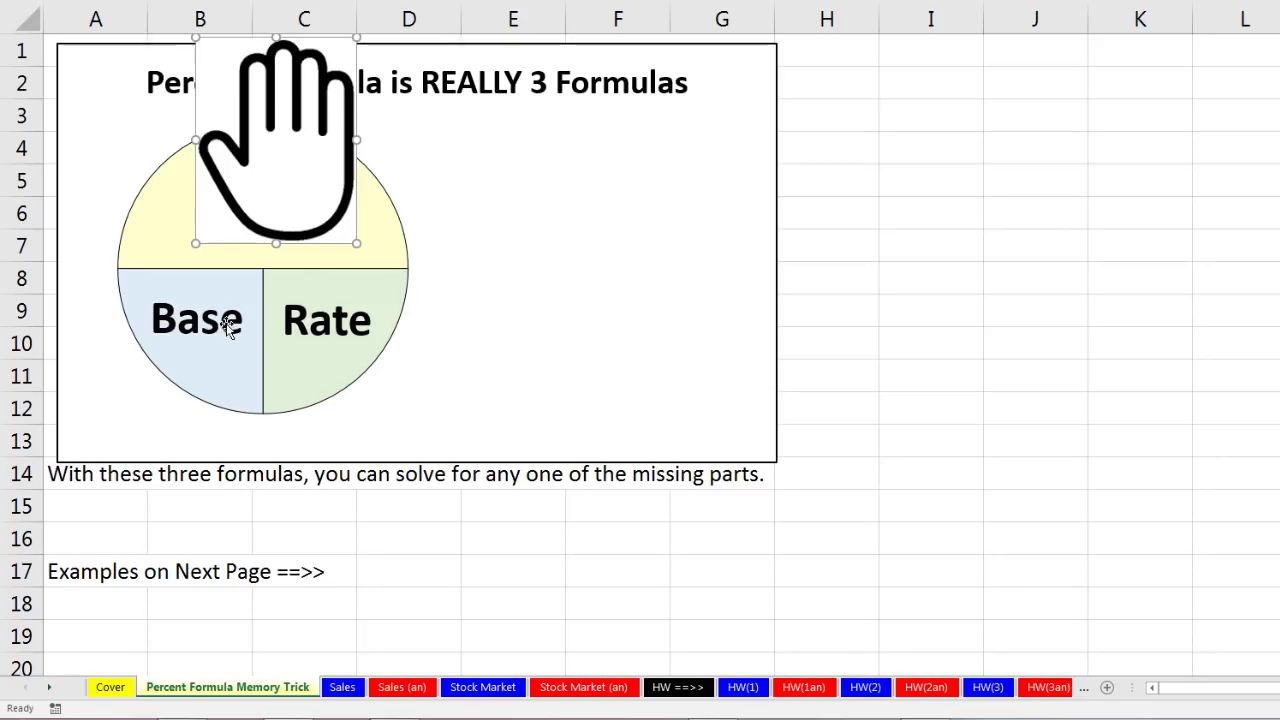
left_click_drag(299, 170, 180, 369)
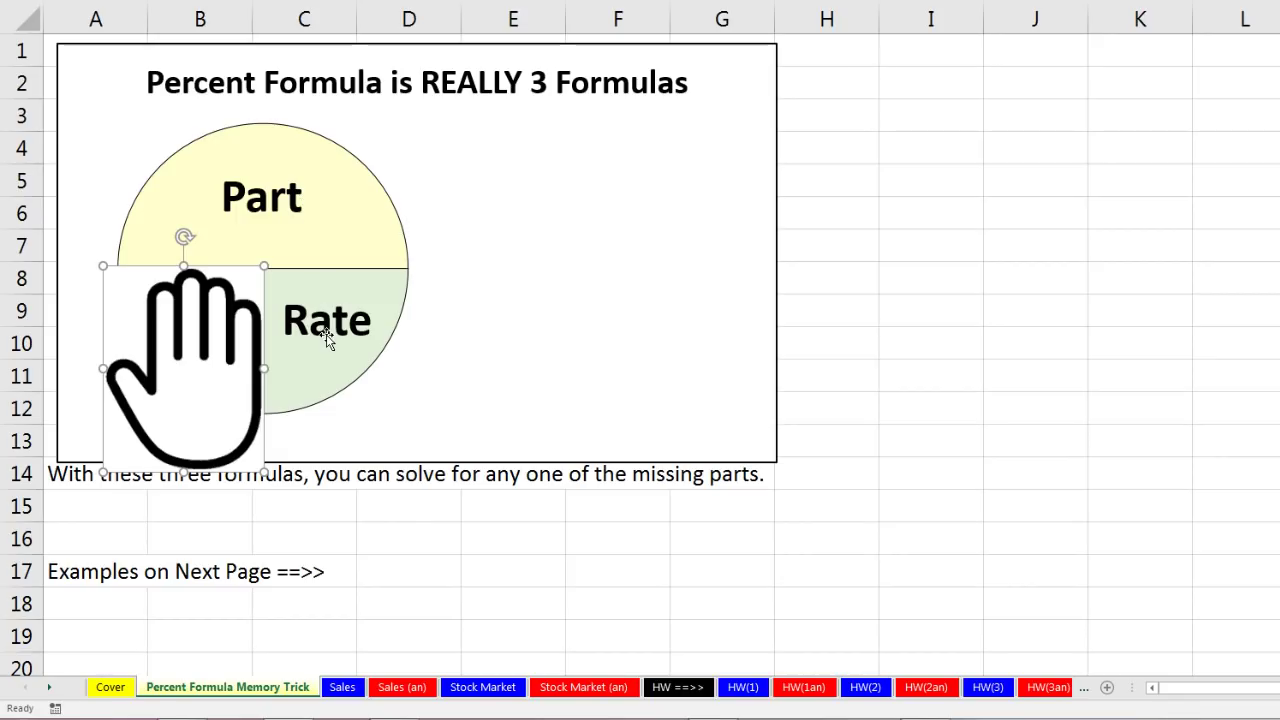
left_click_drag(198, 346, 612, 262)
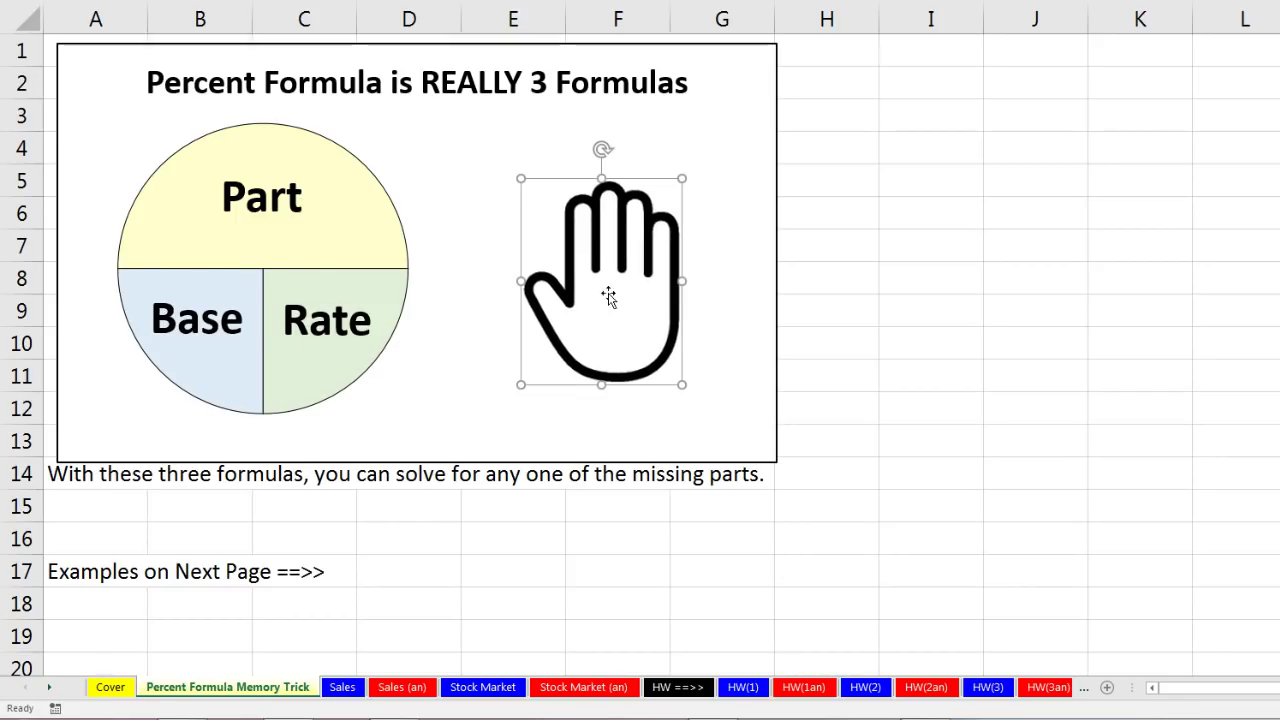
- On the Sales sheet, copy 'sales this year that were 87.5% of last year's sales' from A4 into A10
left_click(343, 688)
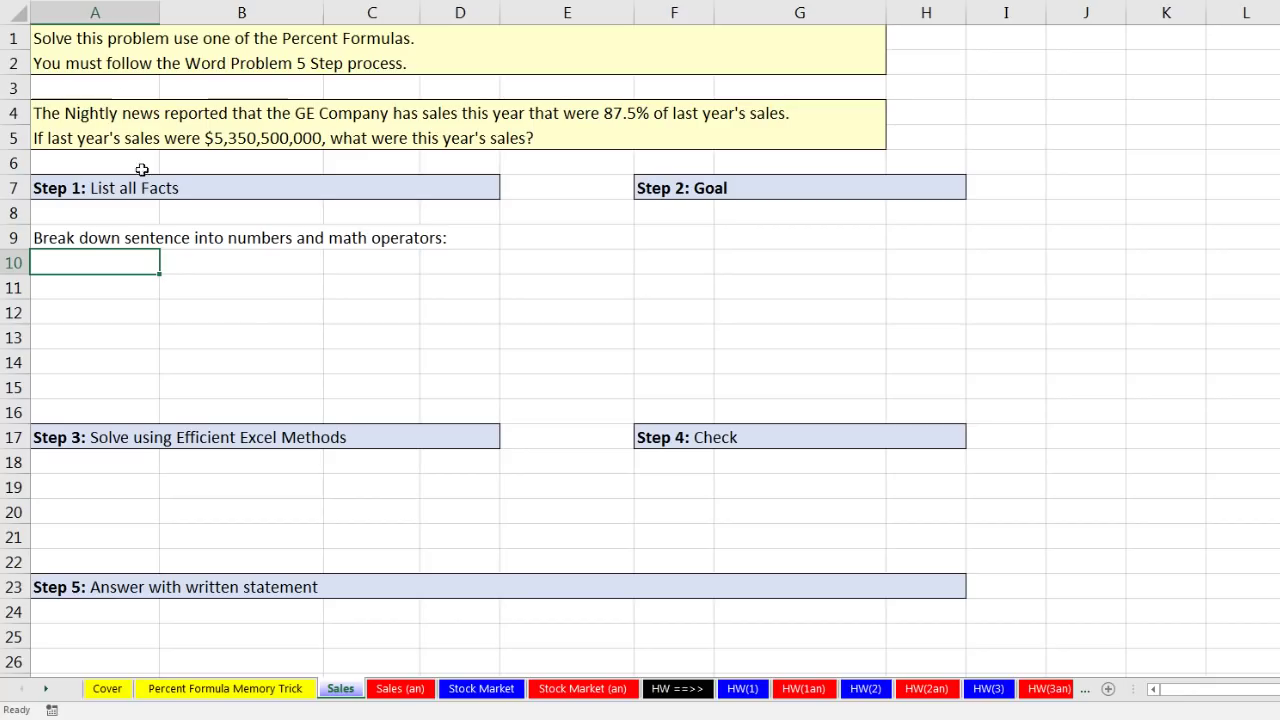
double_click(118, 114)
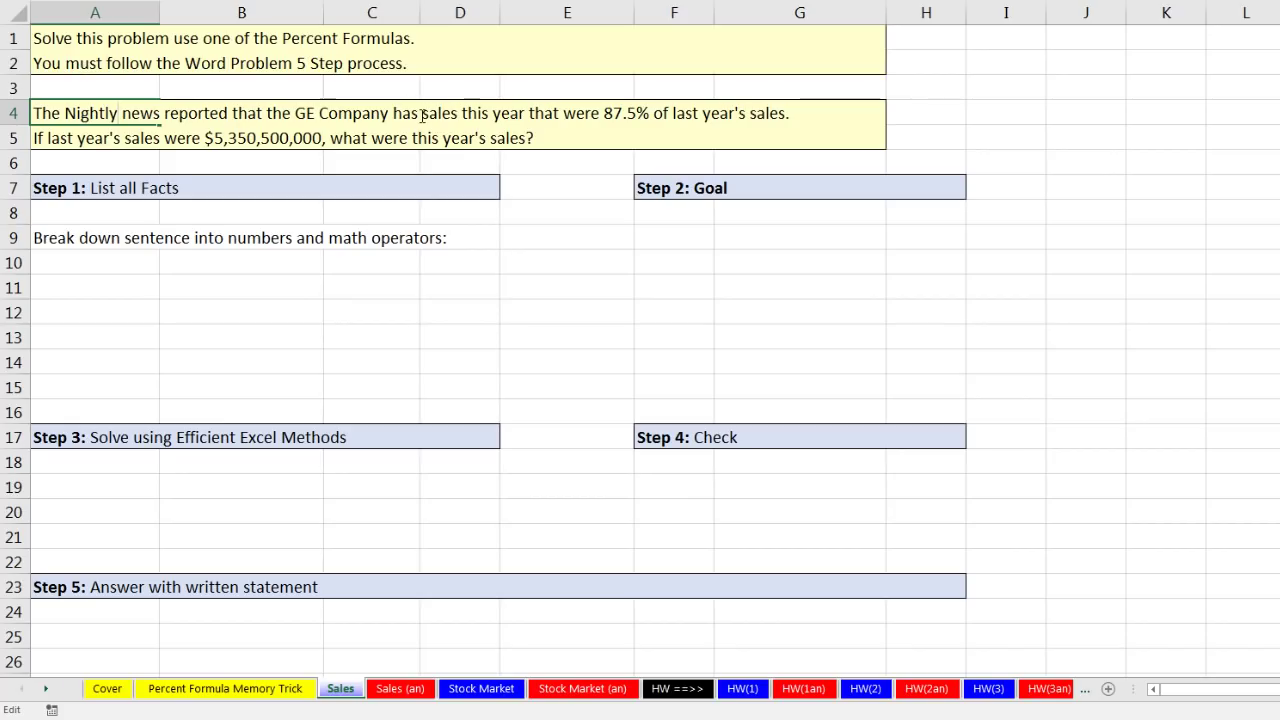
left_click_drag(427, 114, 789, 113)
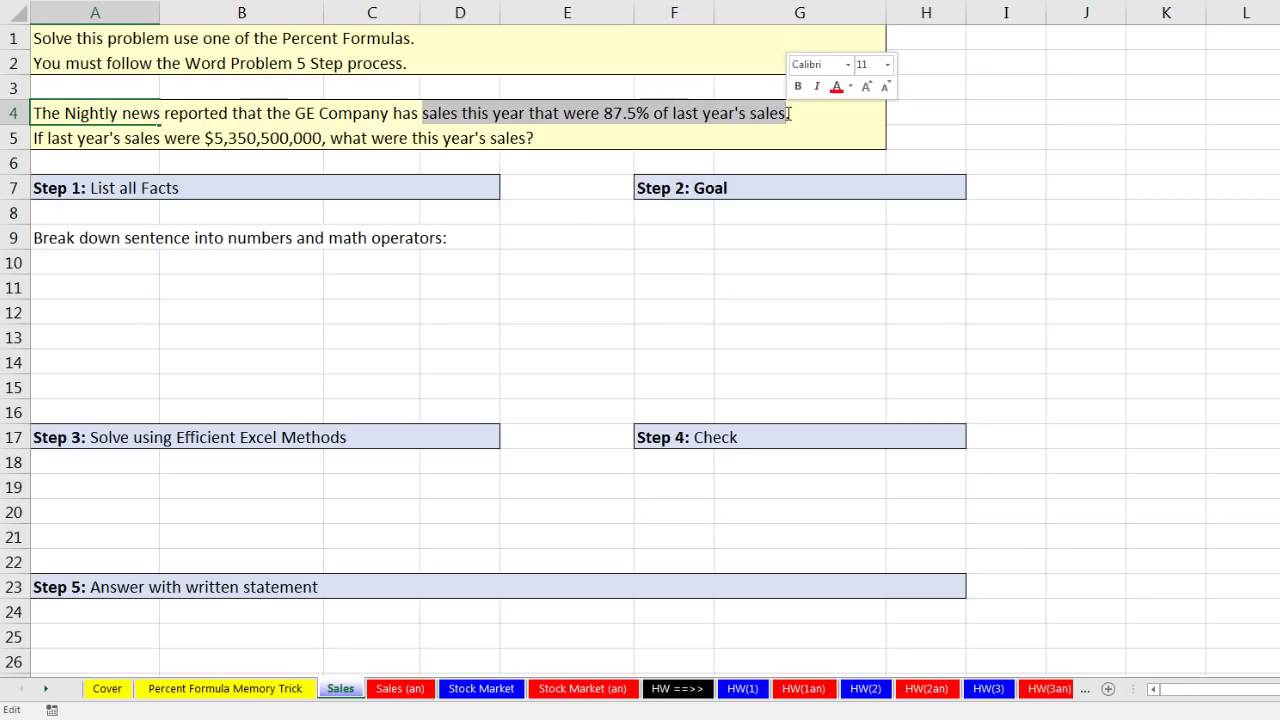
key("ctrl+c")
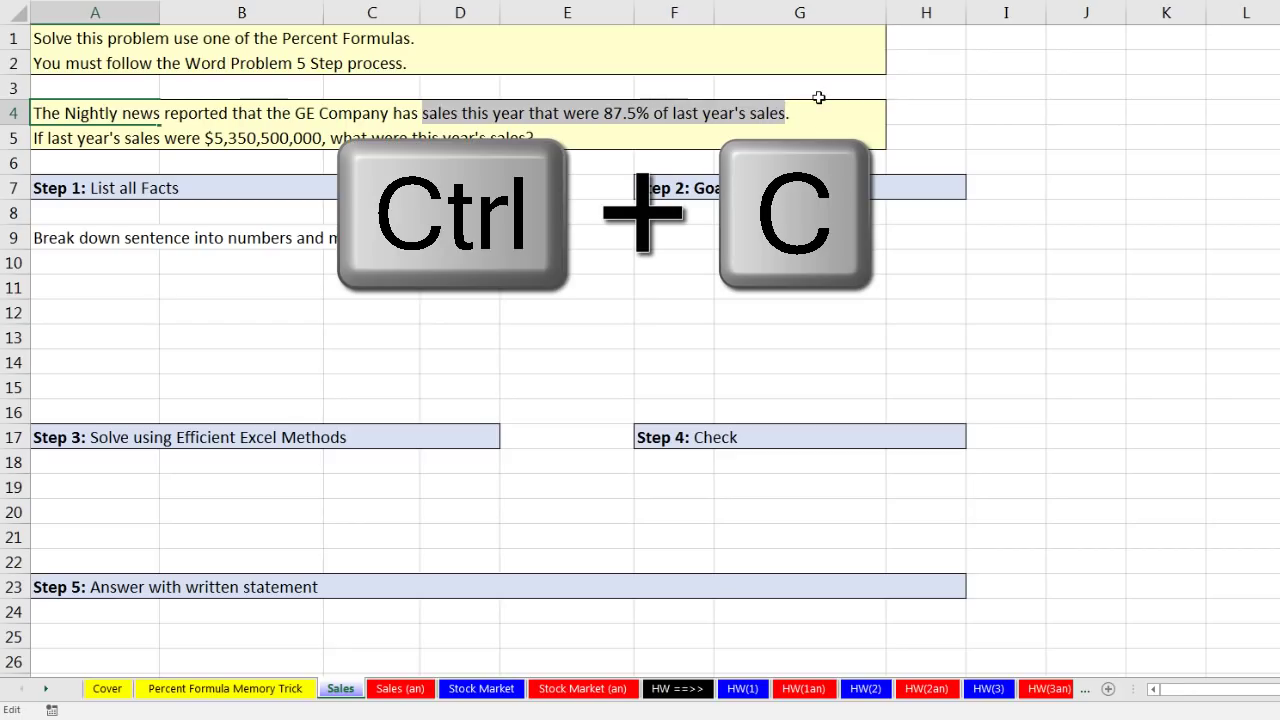
key("Return")
left_click(99, 266)
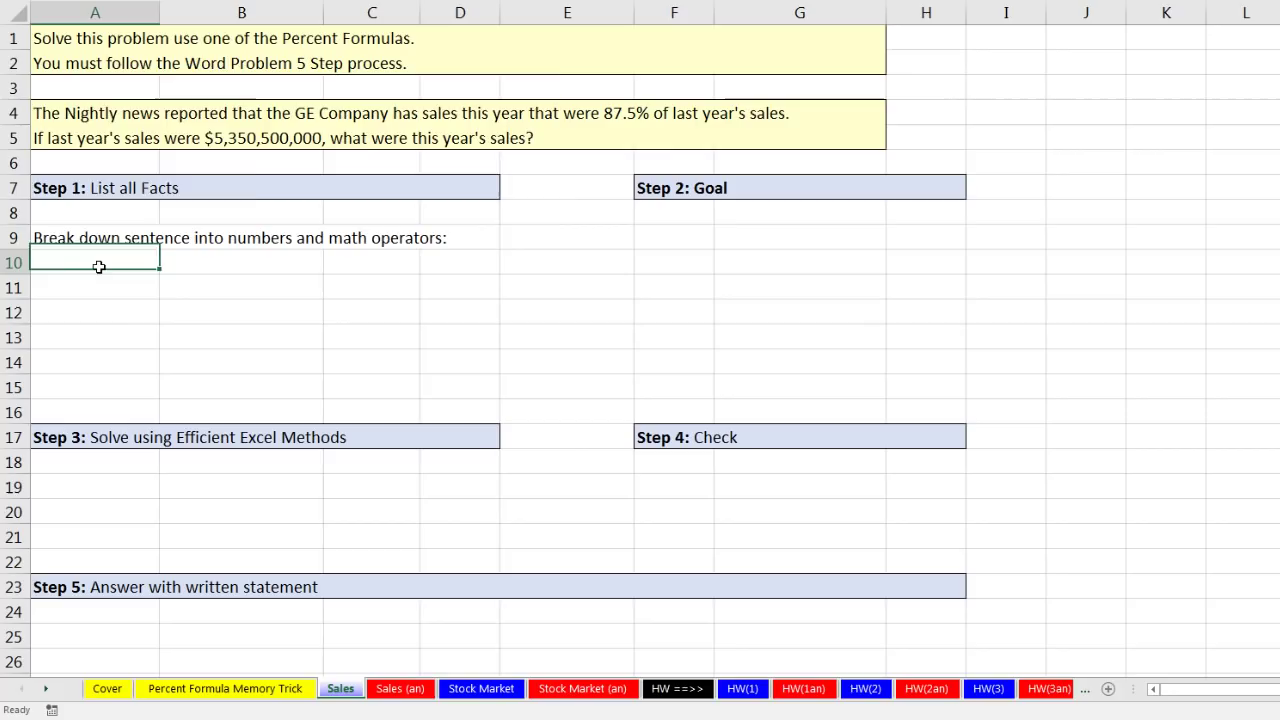
key("ctrl+v")
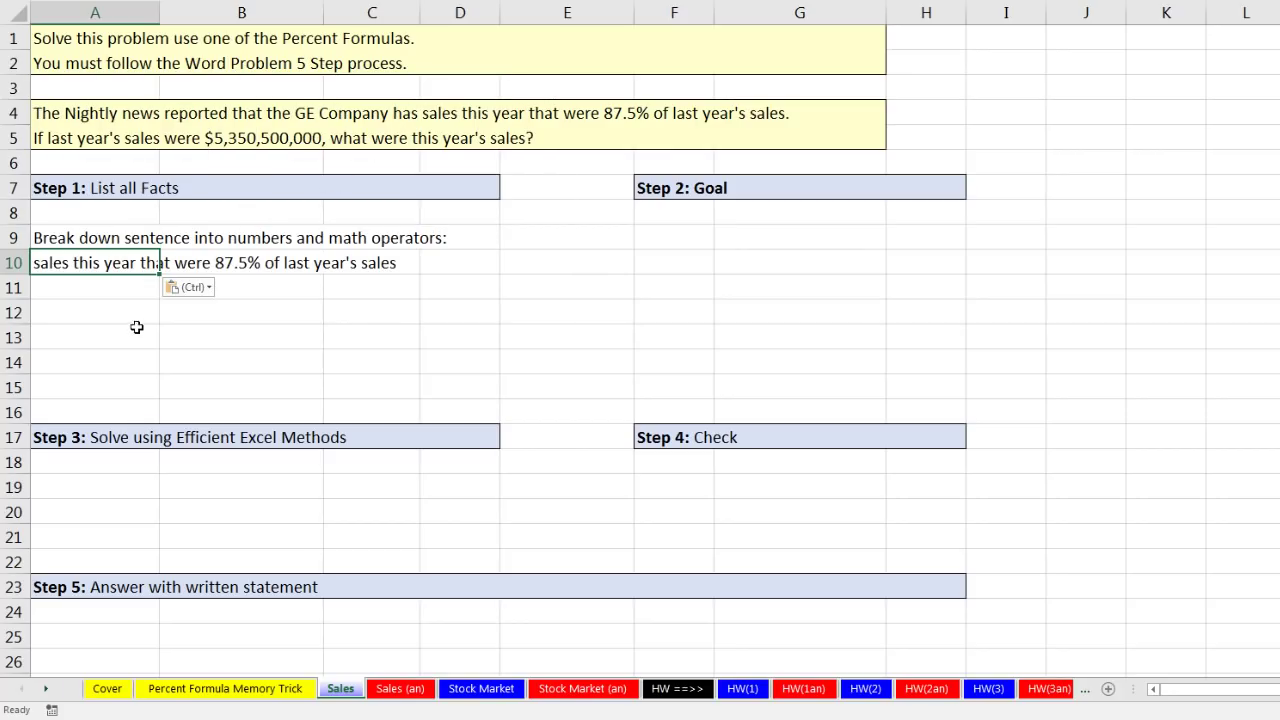
left_click(134, 287)
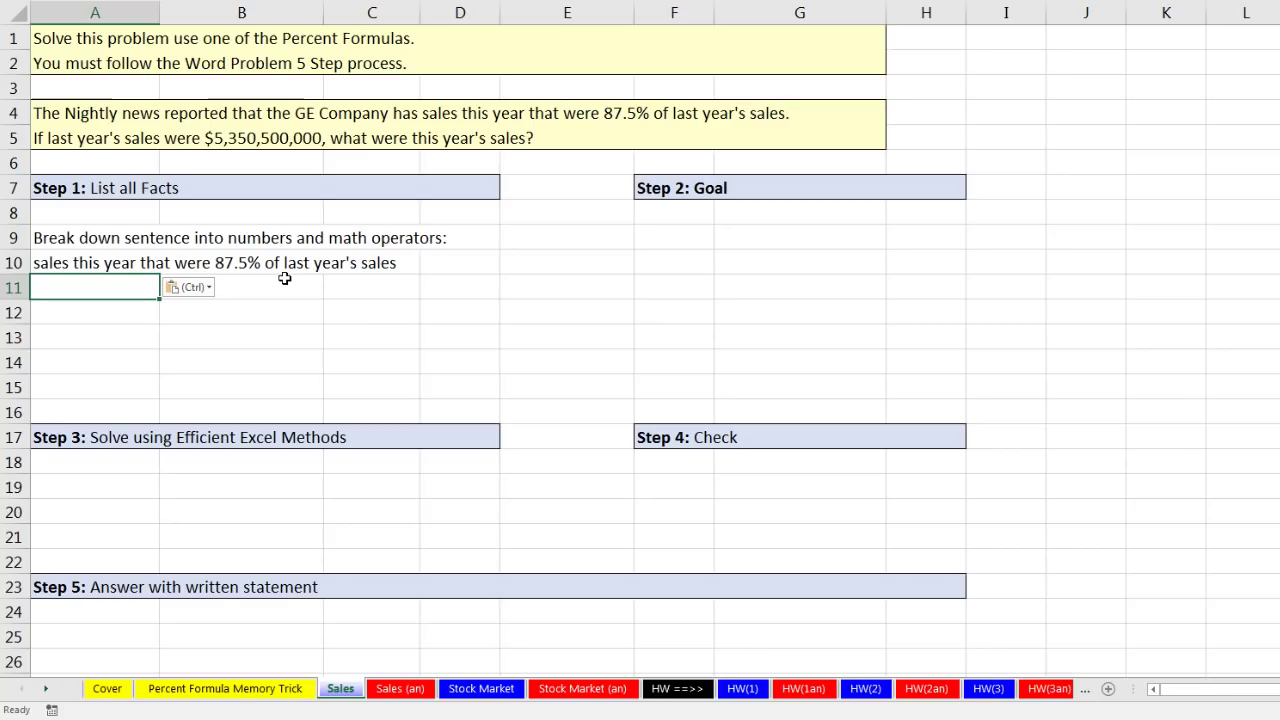
- Copy 'sales this year' from A10 into A13 and 'that were' into B13
double_click(51, 263)
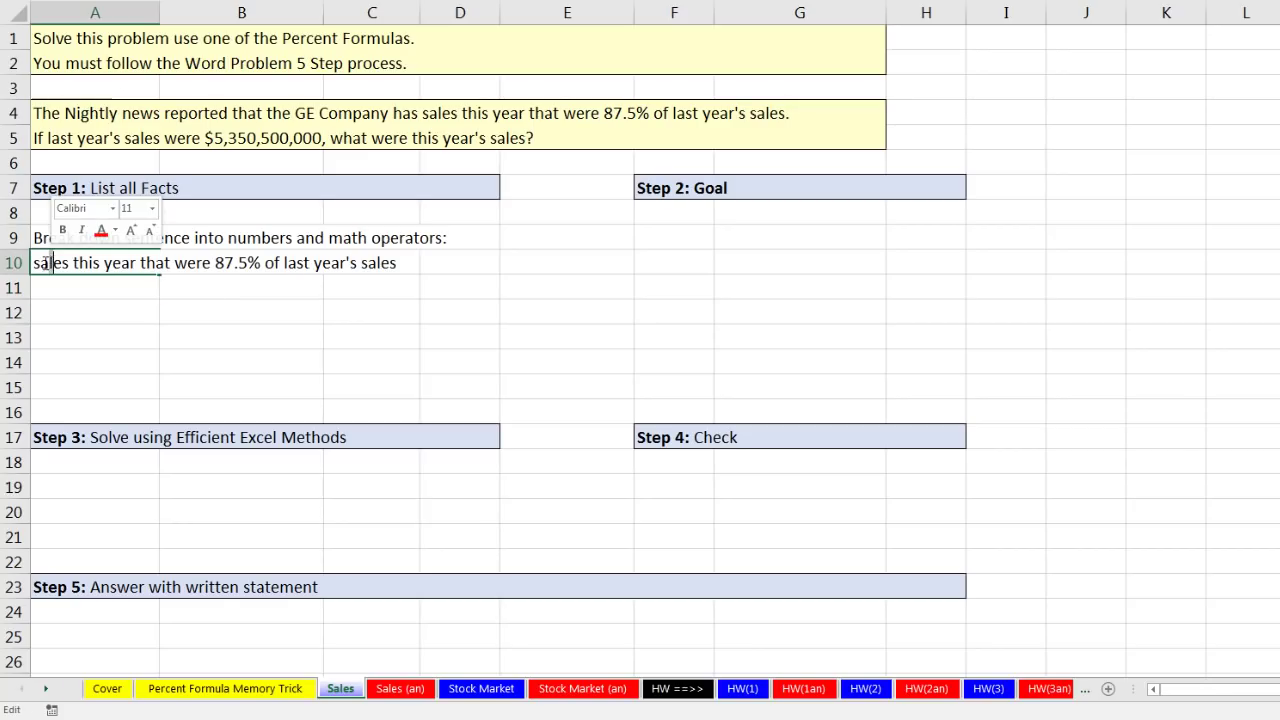
left_click_drag(33, 262, 135, 247)
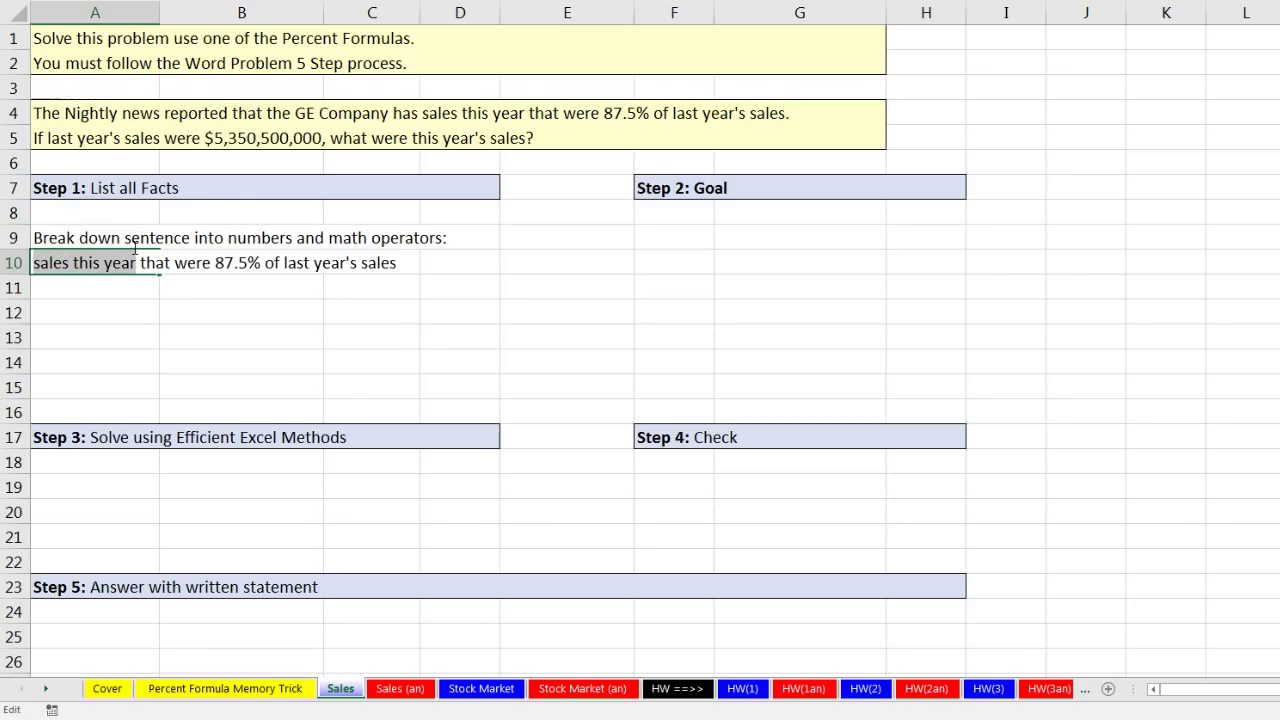
key("ctrl+c")
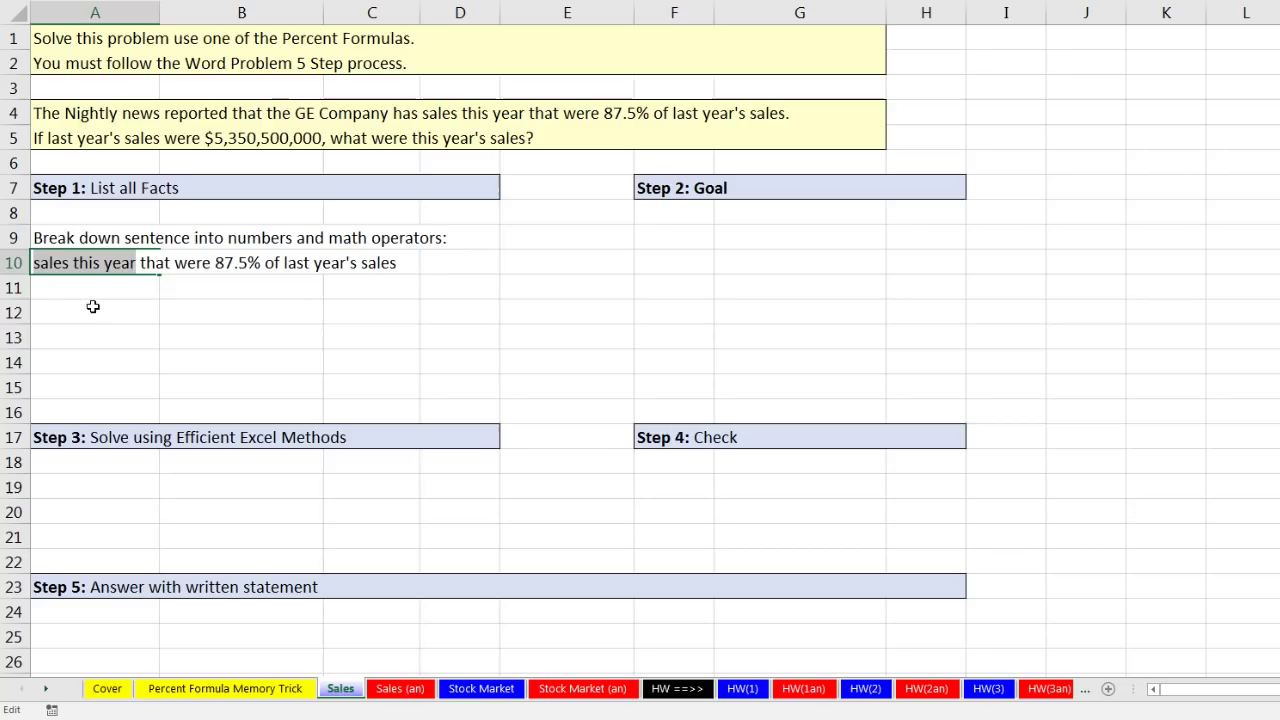
left_click(88, 336)
key("ctrl+v")
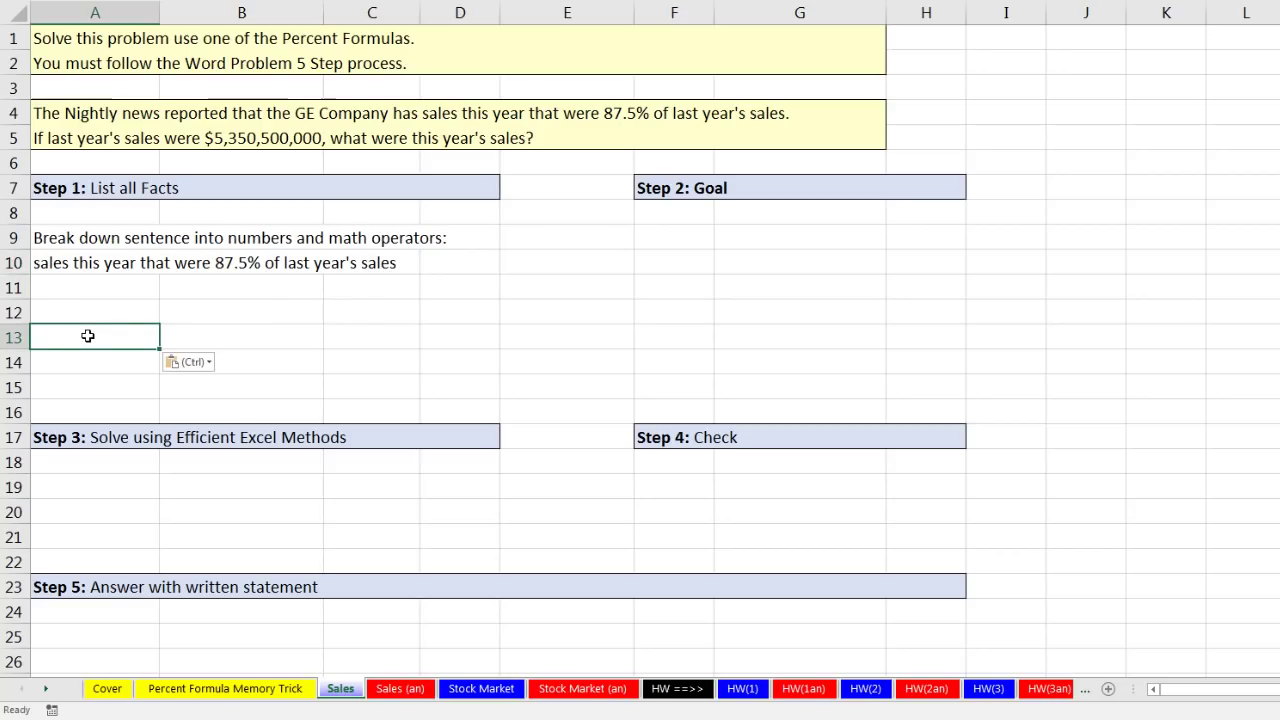
double_click(79, 263)
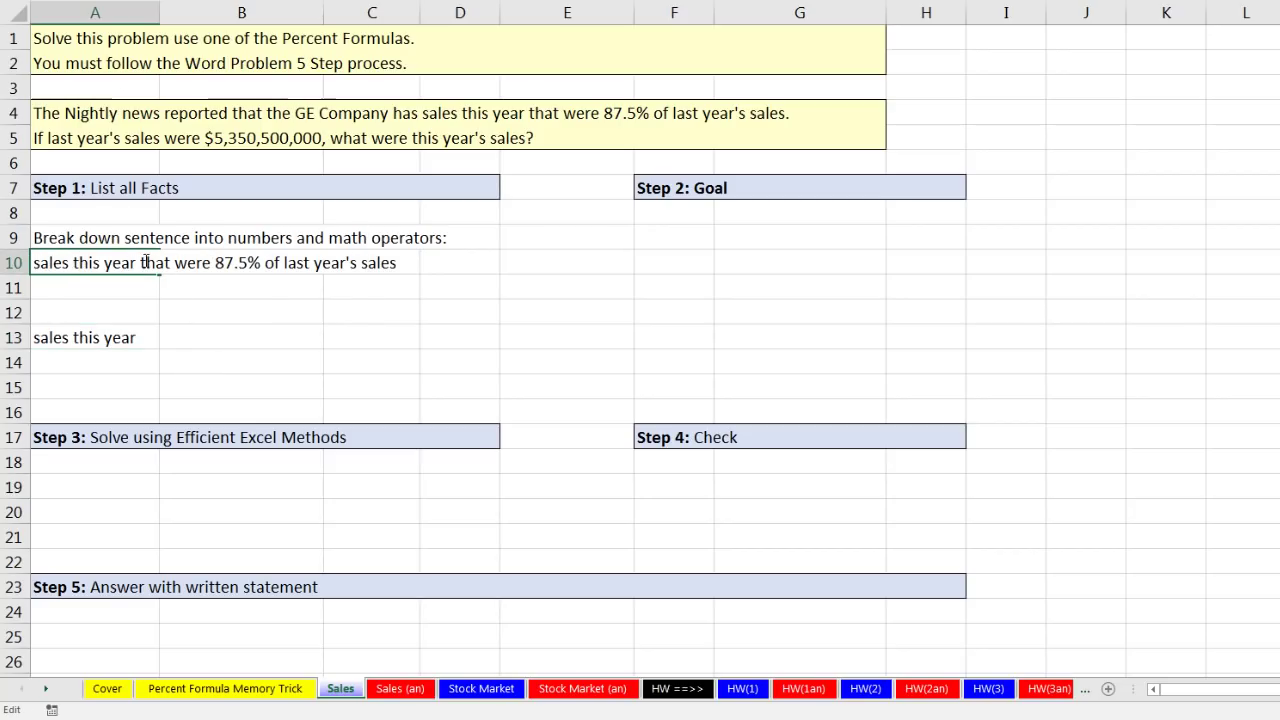
left_click_drag(140, 262, 212, 263)
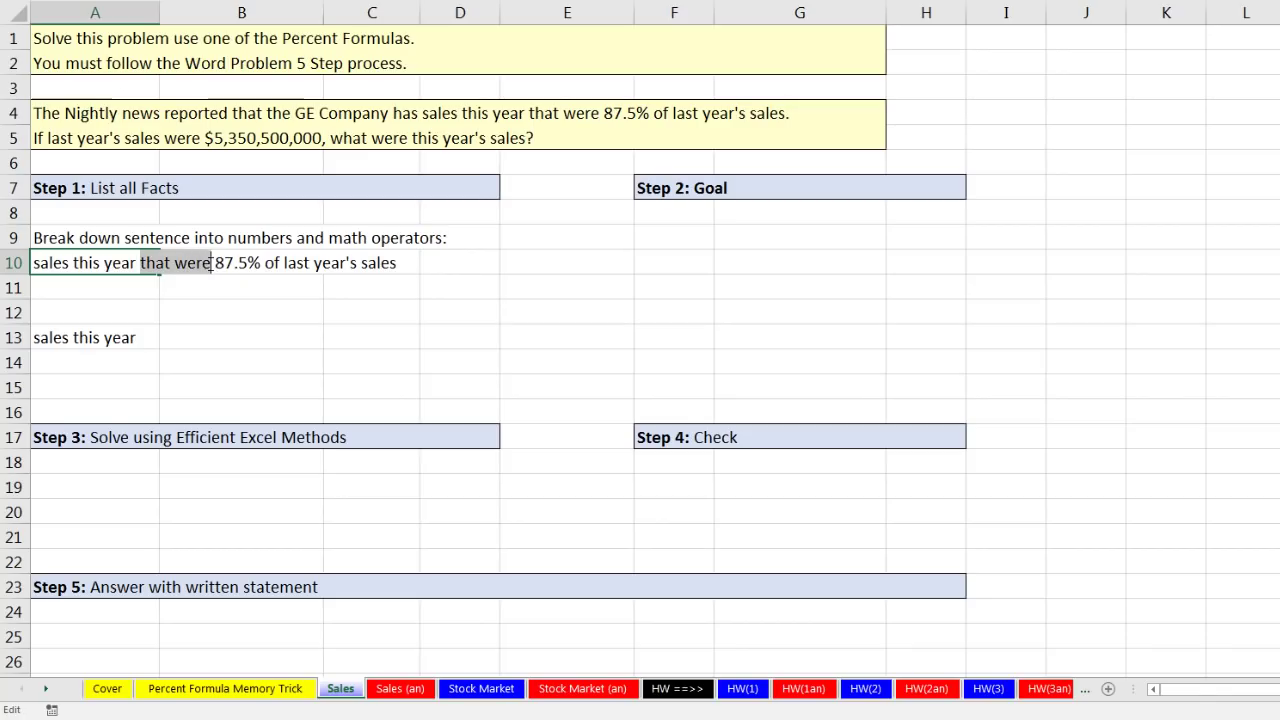
key("ctrl+c")
double_click(257, 337)
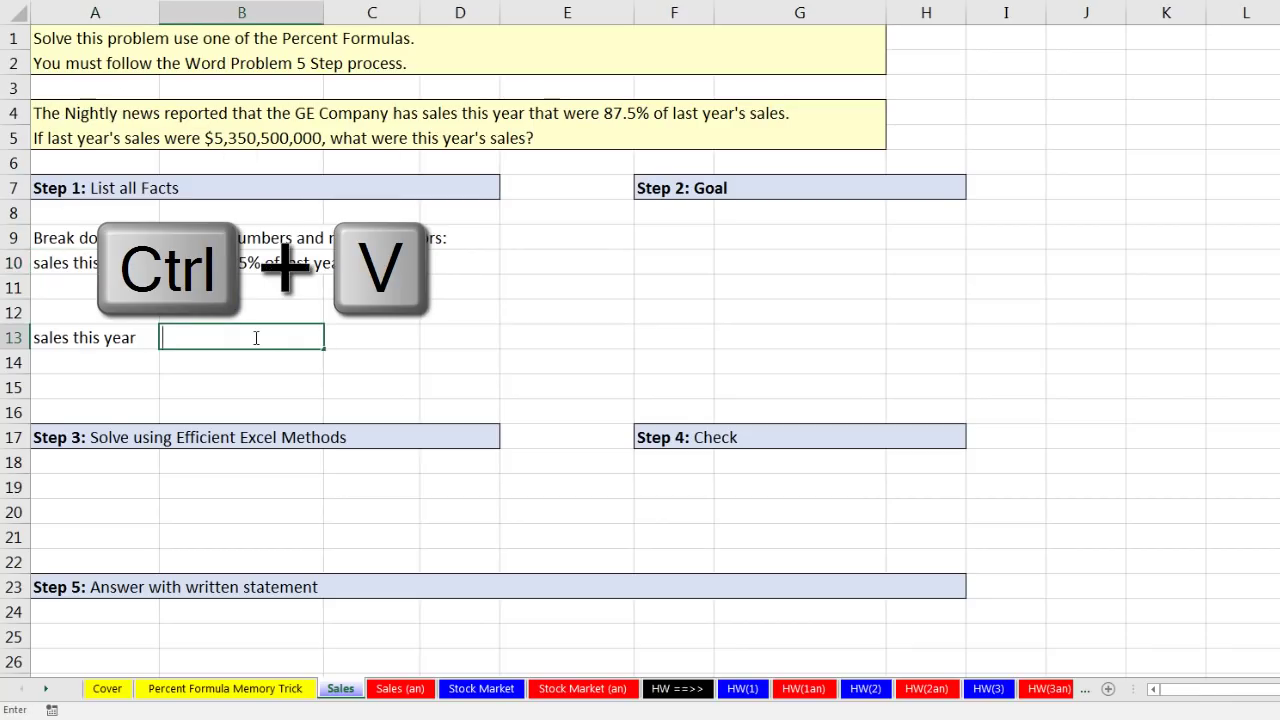
key("ctrl+v")
- Copy 87.5% from the A10 phrase into C13
double_click(180, 268)
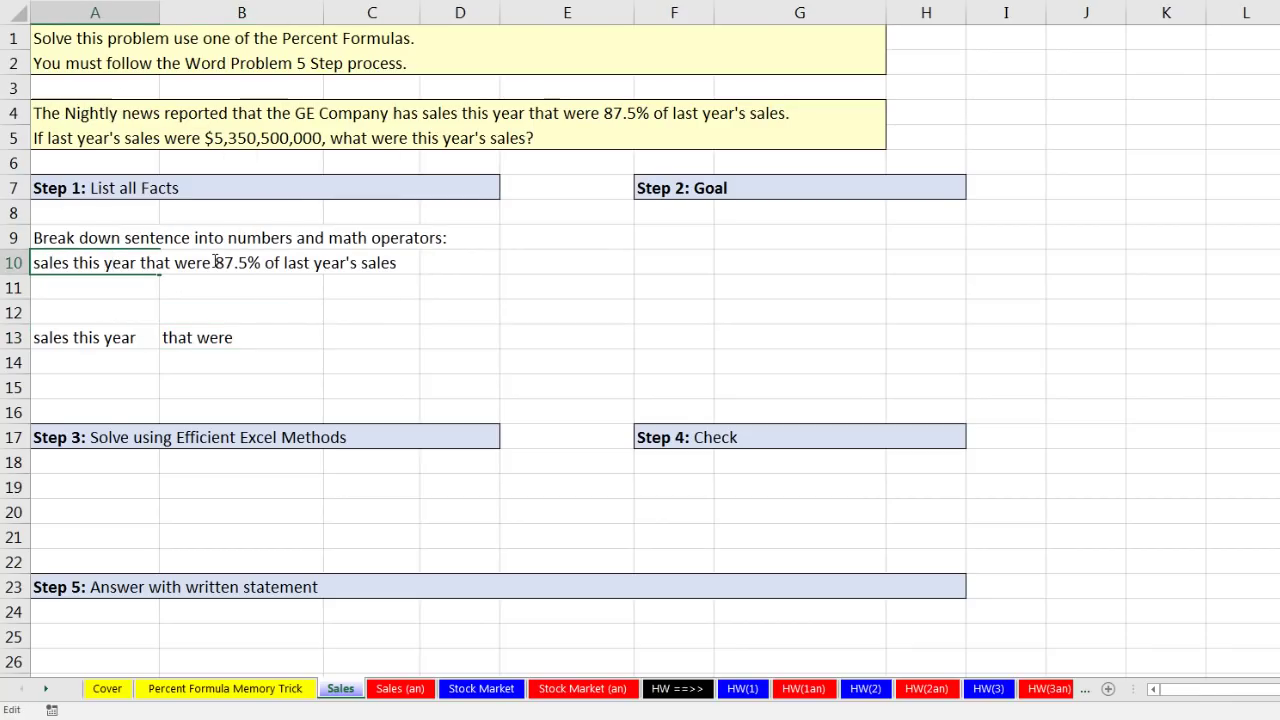
left_click_drag(216, 262, 260, 262)
key("ctrl+c")
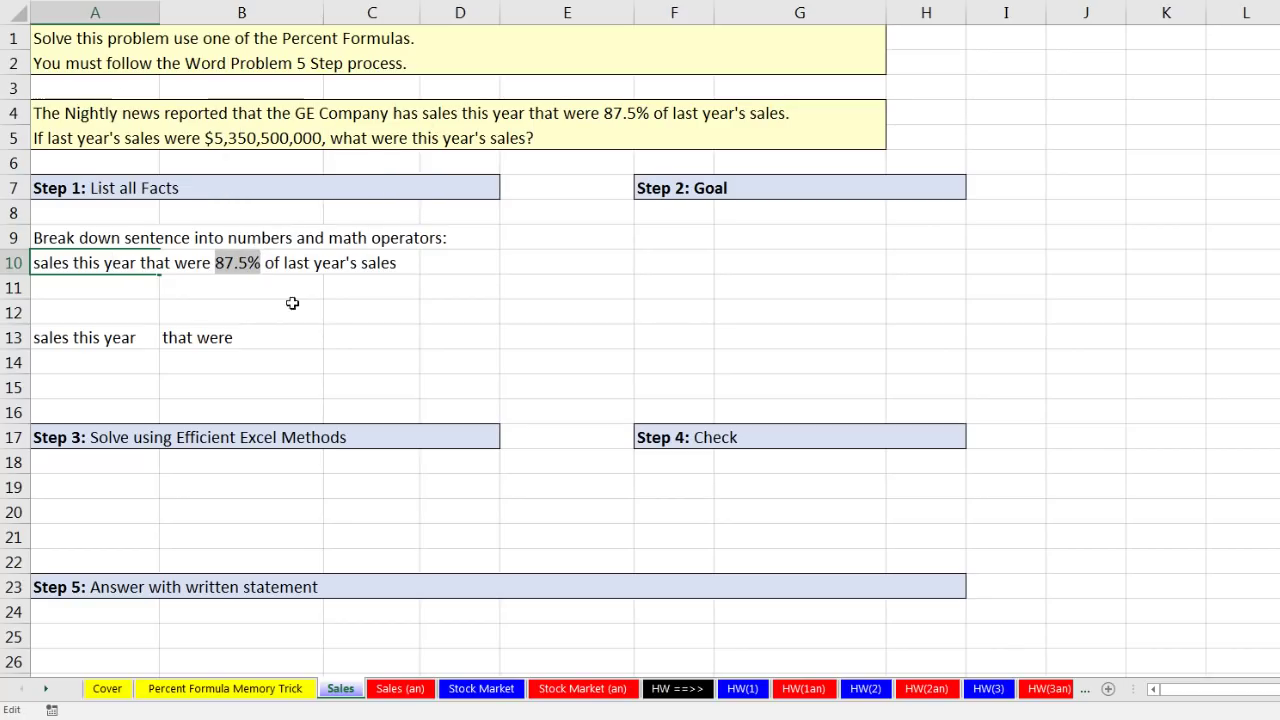
double_click(340, 334)
key("ctrl+v")
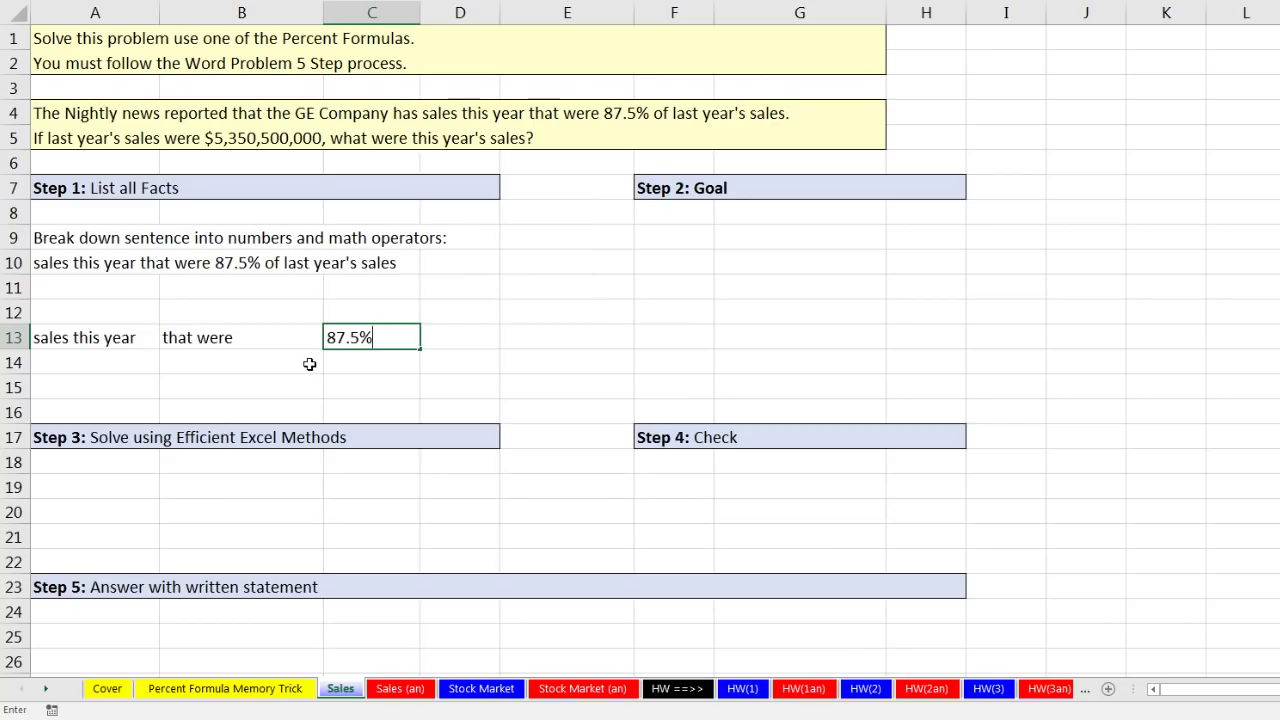
key("Return")
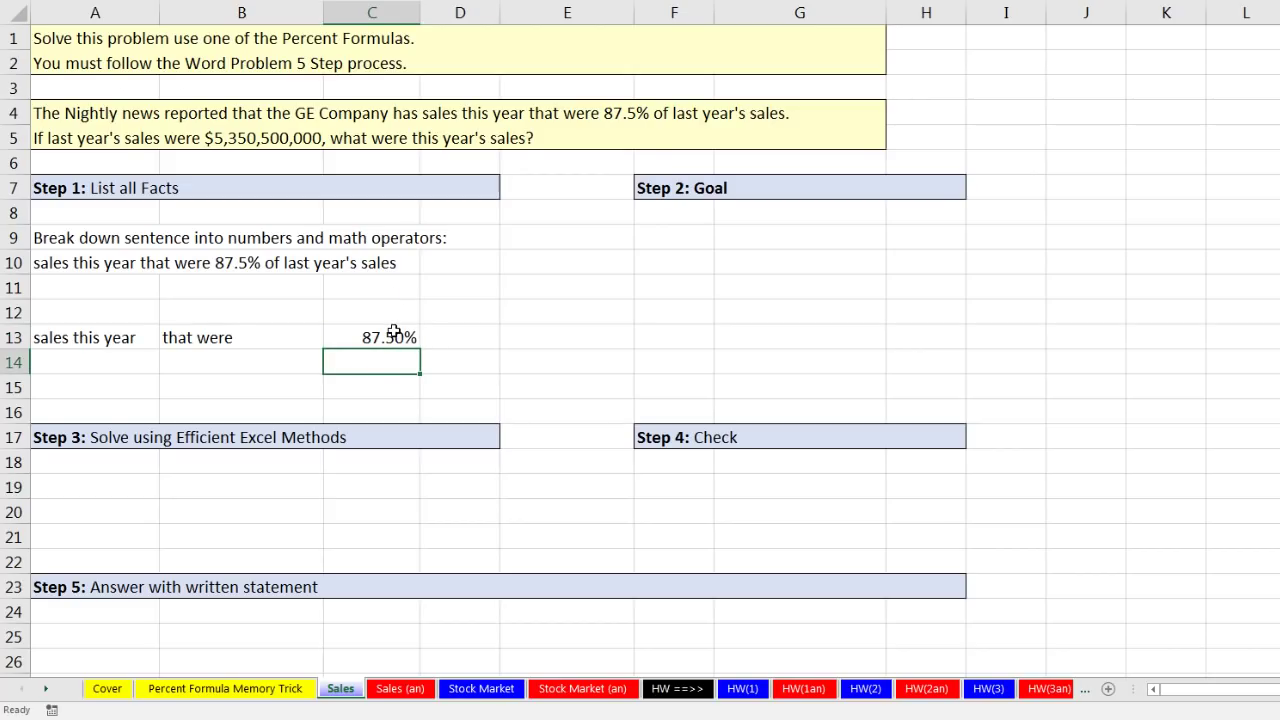
- Type 'of' in D13 and copy 'last year's sales' from A10 into E13
double_click(147, 263)
left_click(456, 339)
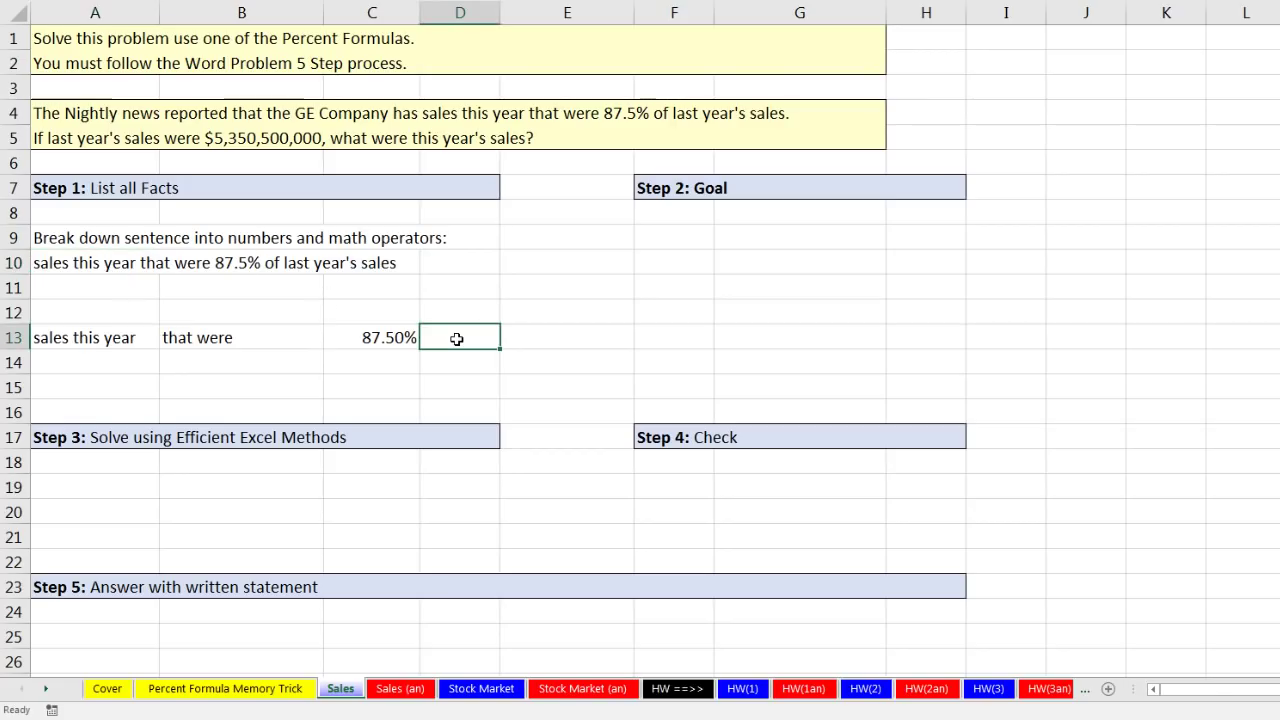
type("of")
key("Tab")
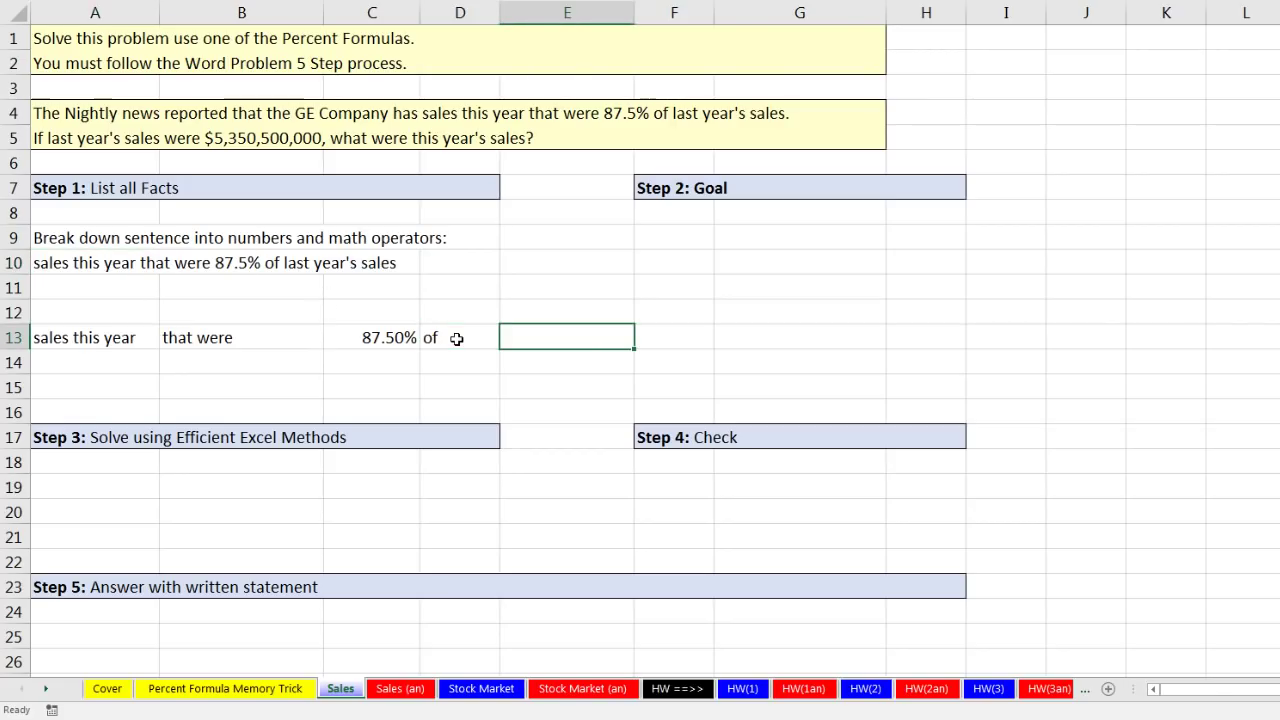
left_click(96, 265)
key("F2")
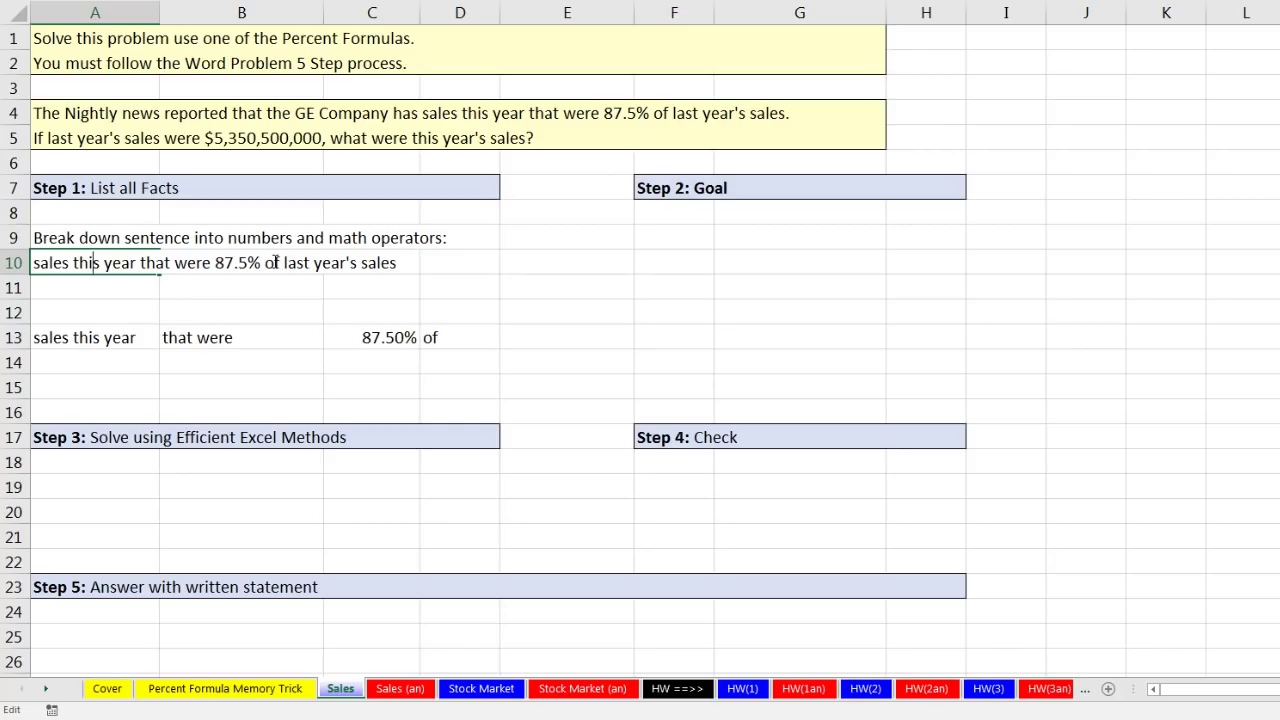
left_click_drag(278, 262, 394, 262)
key("ctrl+c")
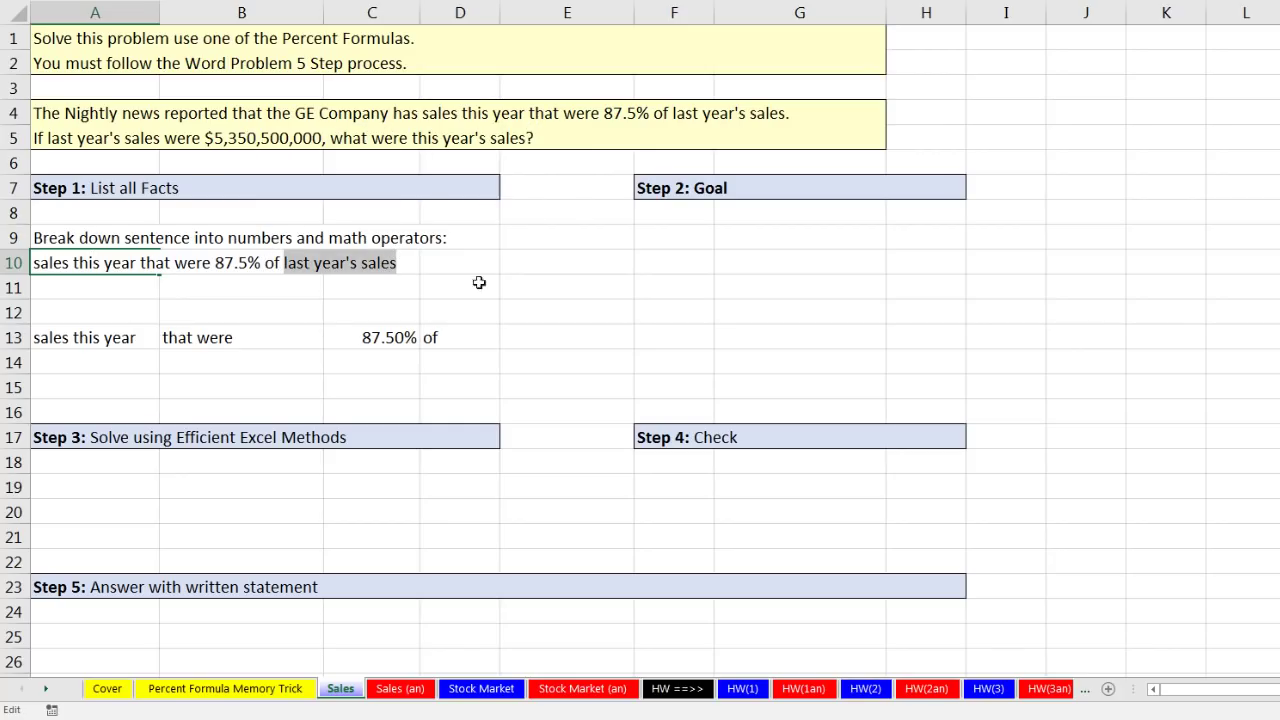
left_click(527, 338)
key("ctrl+v")
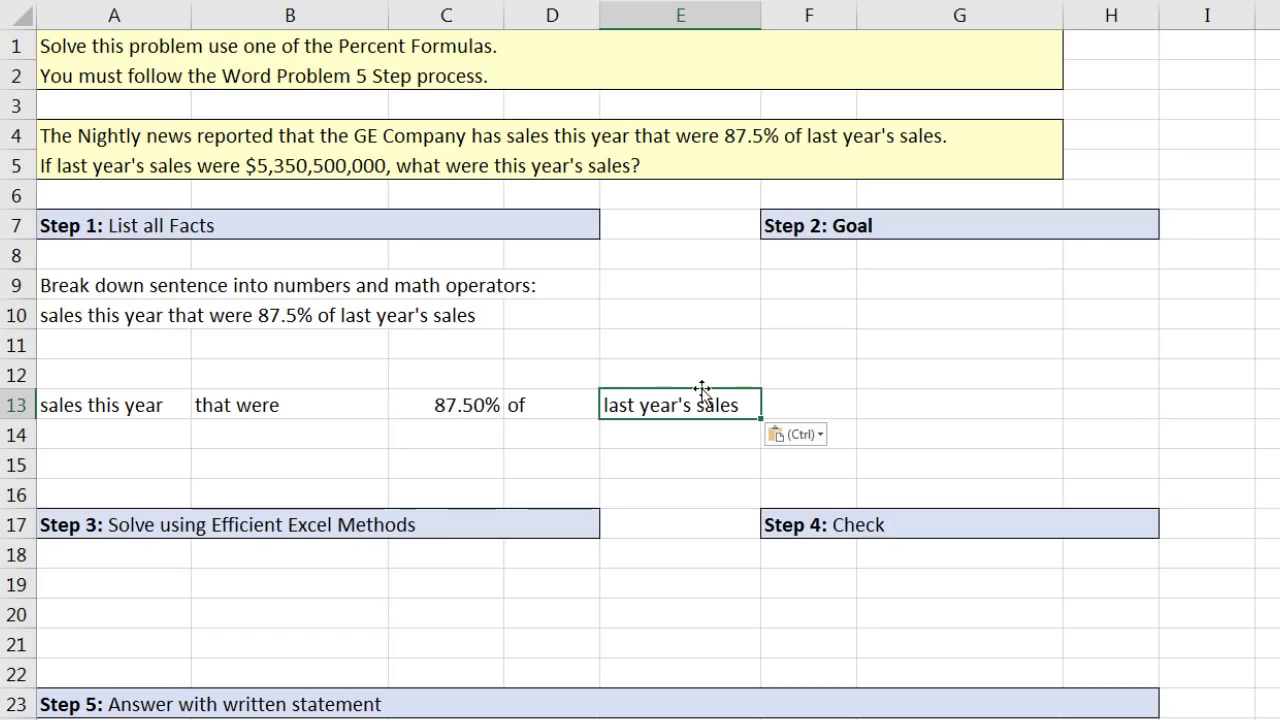
- Enter the labels Rate, * and Base in C12, D12 and E12
left_click(461, 432)
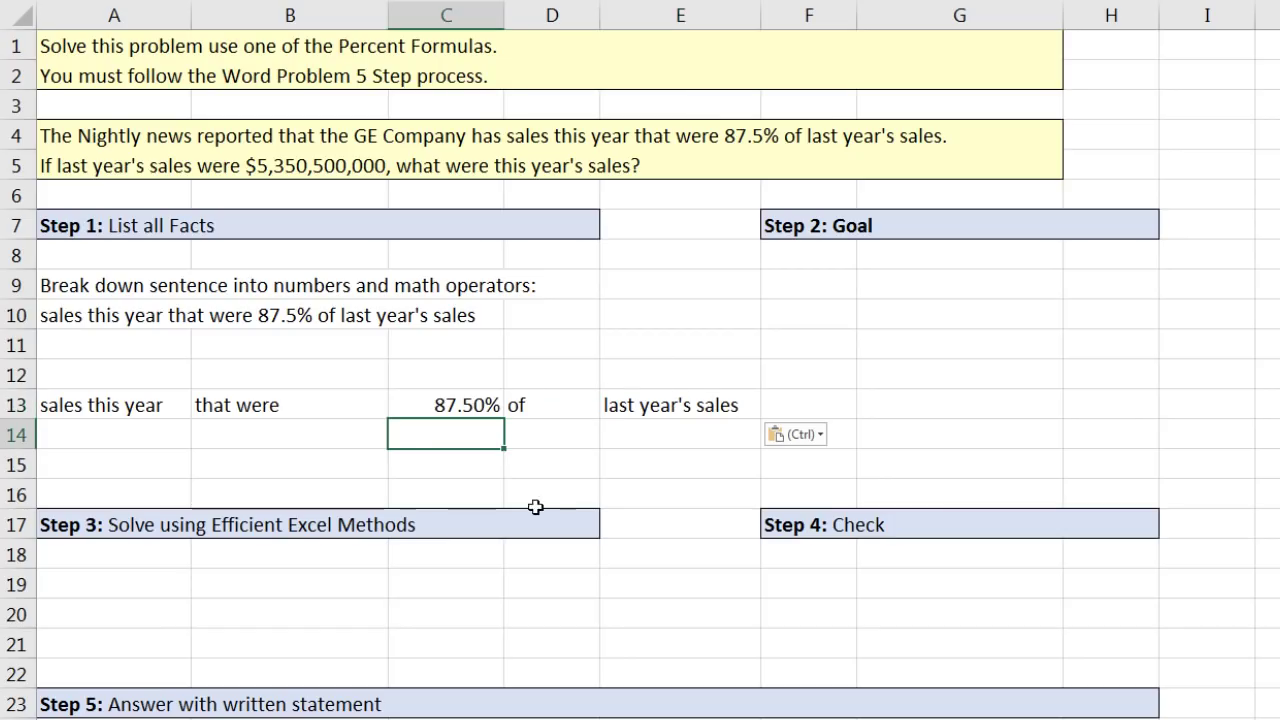
left_click(471, 374)
type("Rate")
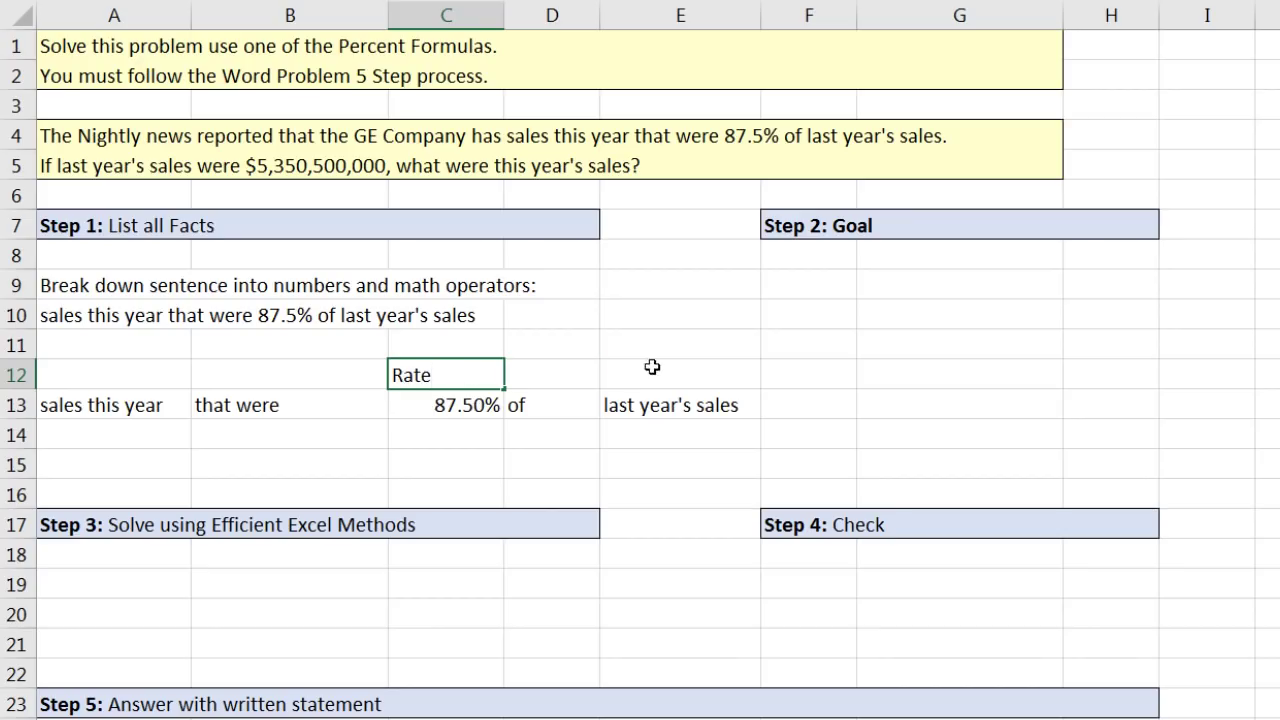
key("Tab")
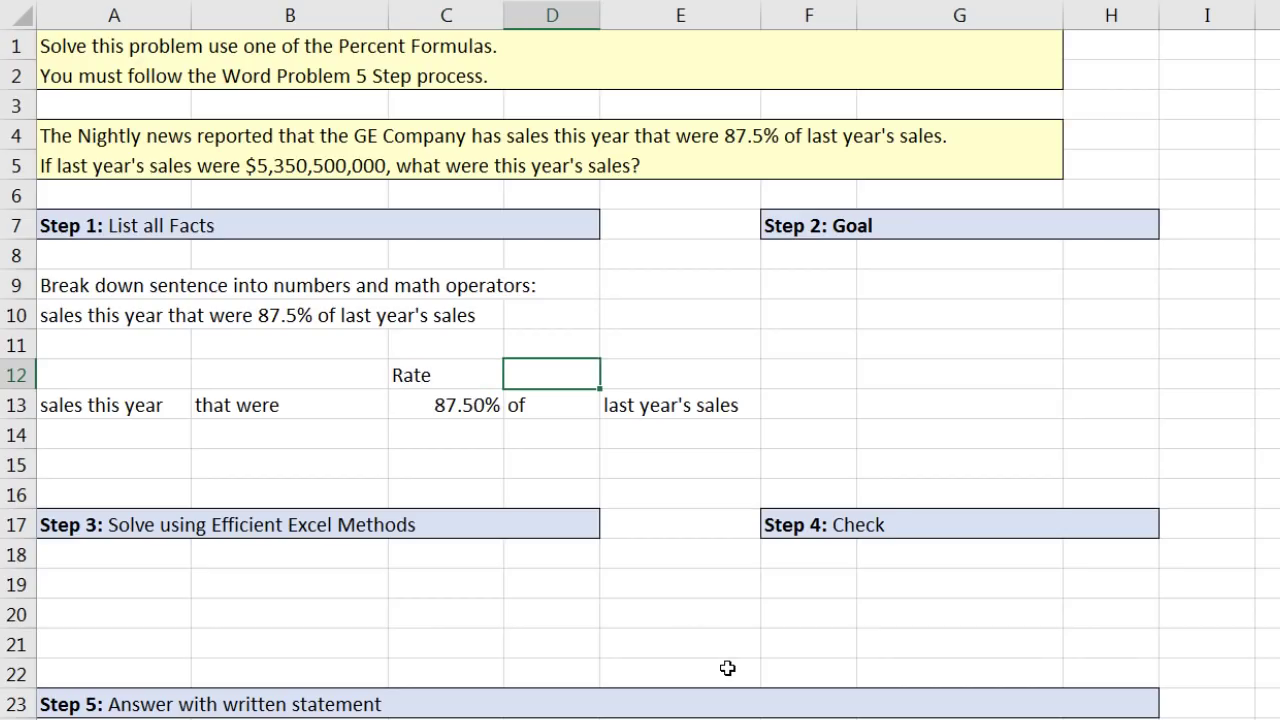
type("*")
key("Tab")
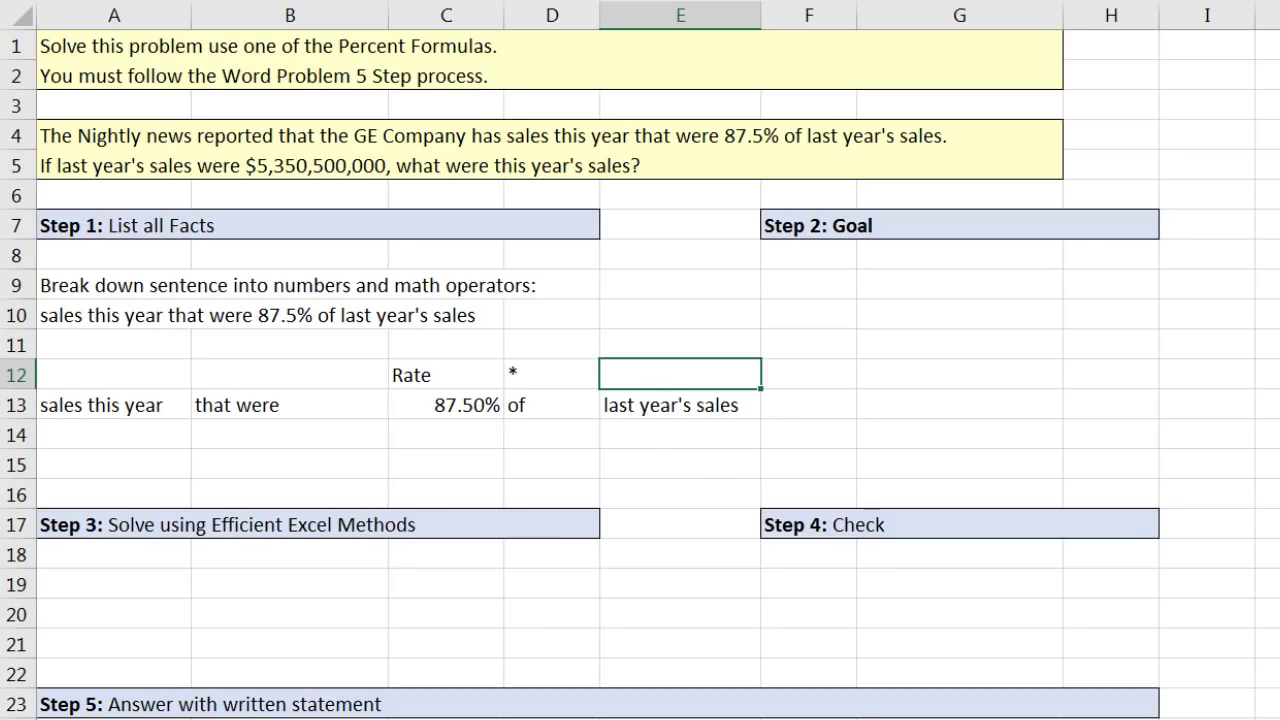
type("se")
key("Return")
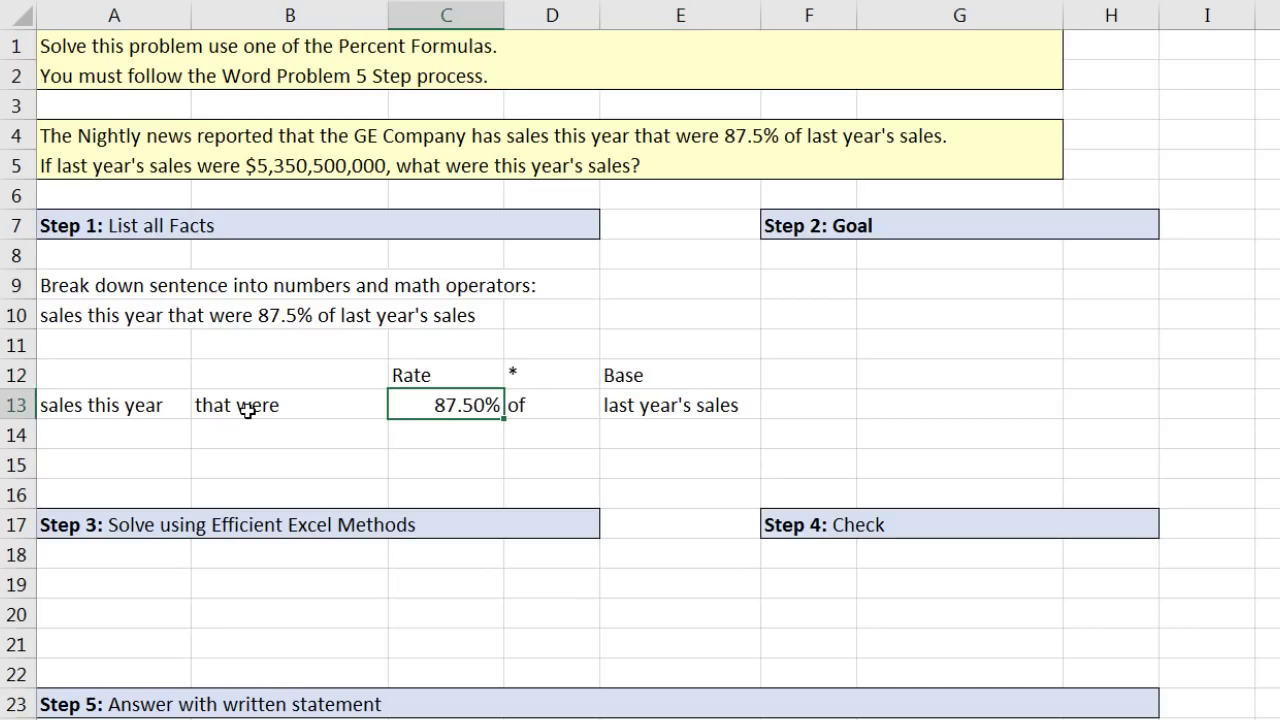
- Enter '= as plain text in B12 and Part in A12
left_click(264, 376)
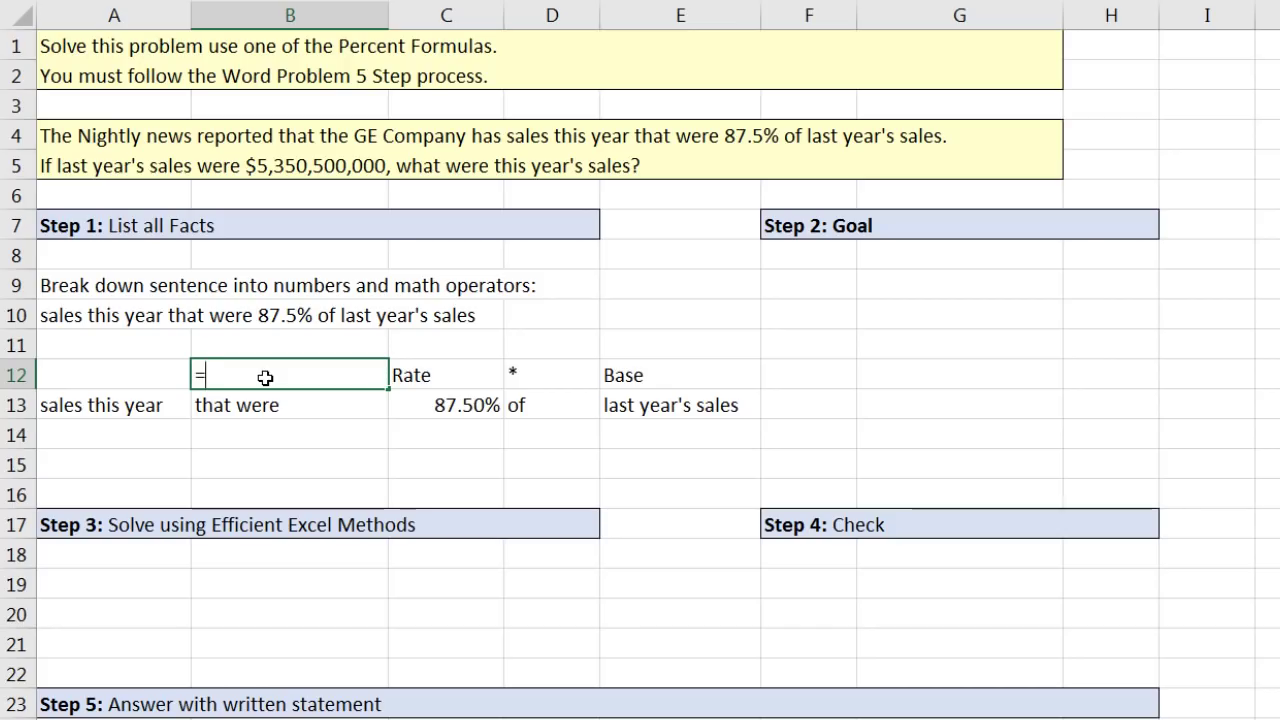
key("BackSpace")
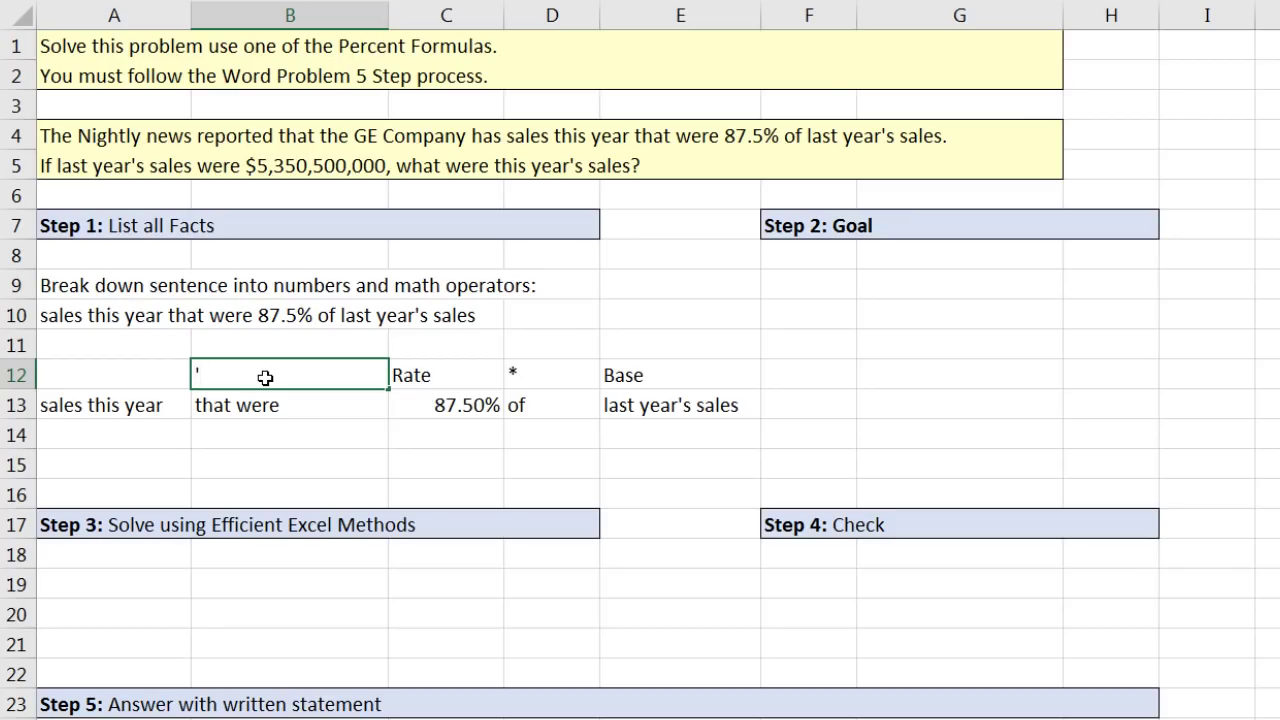
type("'=")
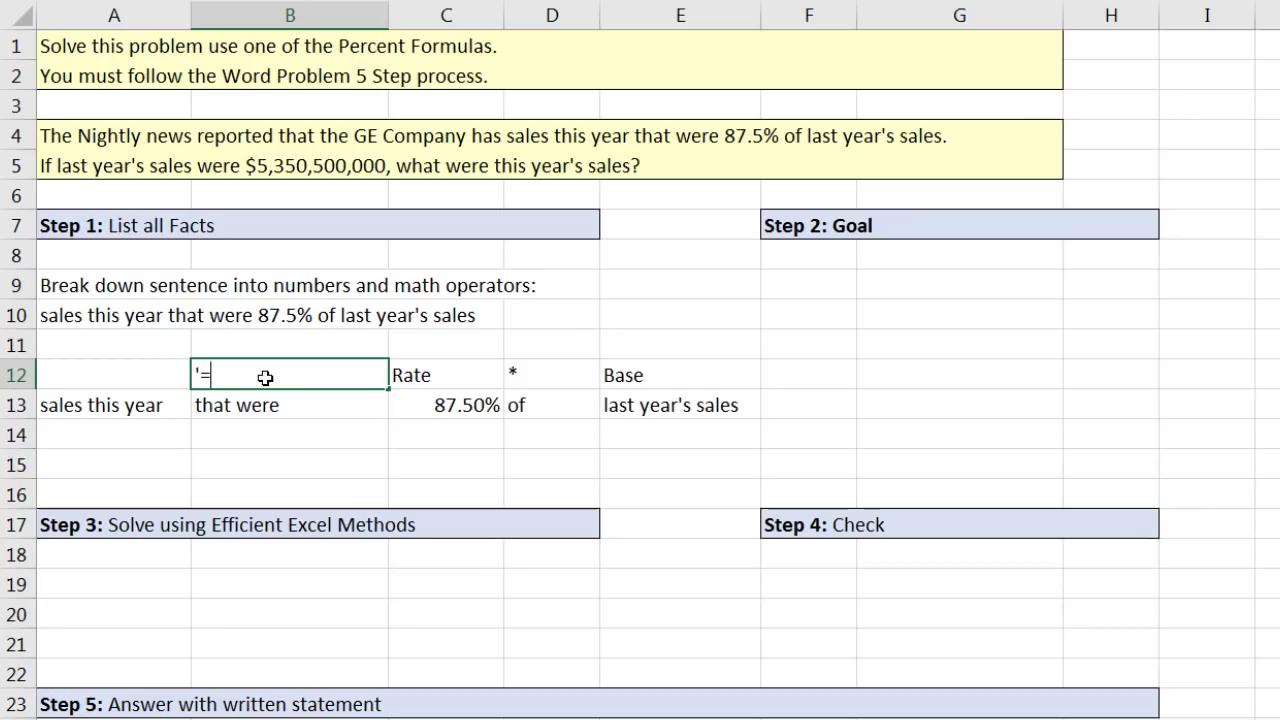
key("Return")
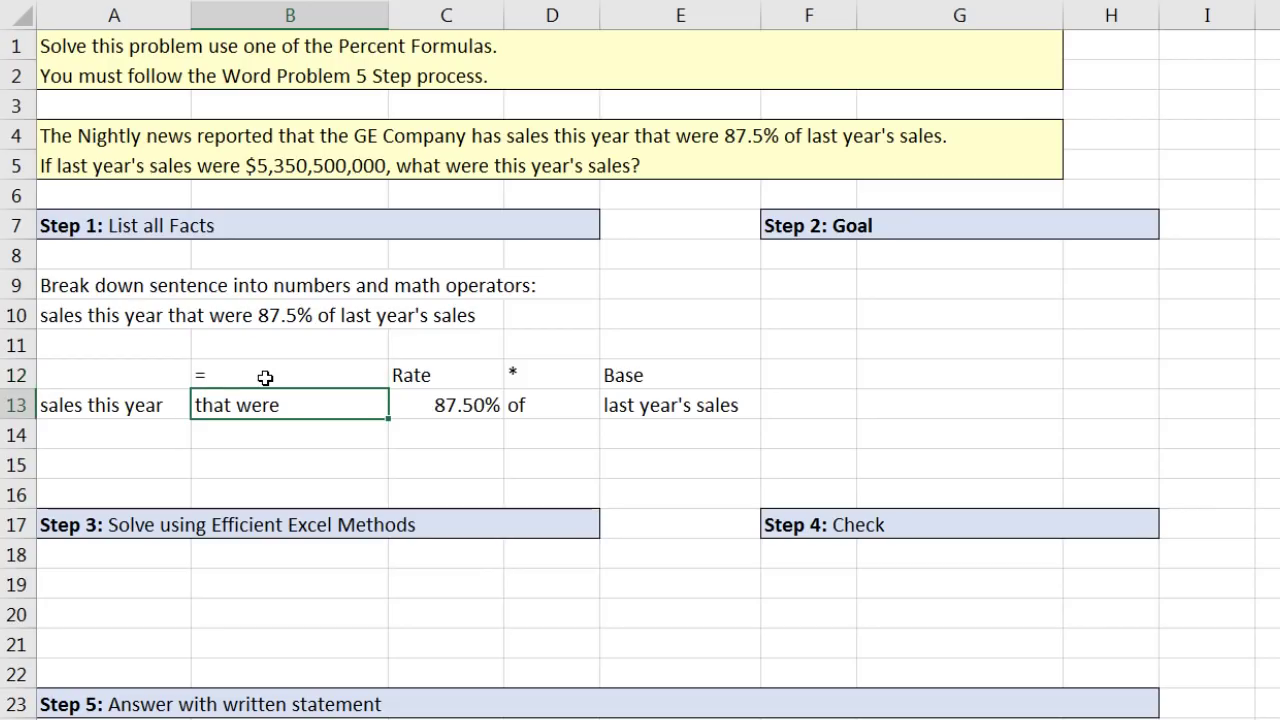
left_click(94, 370)
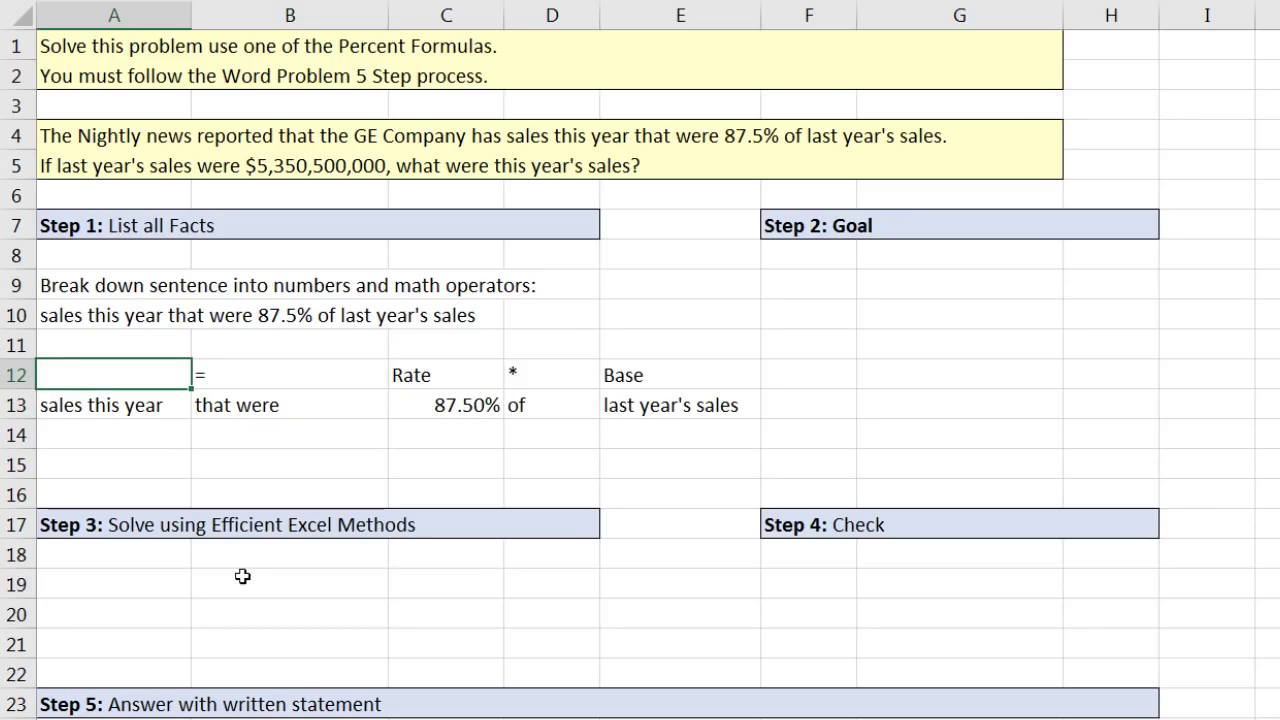
type("Part")
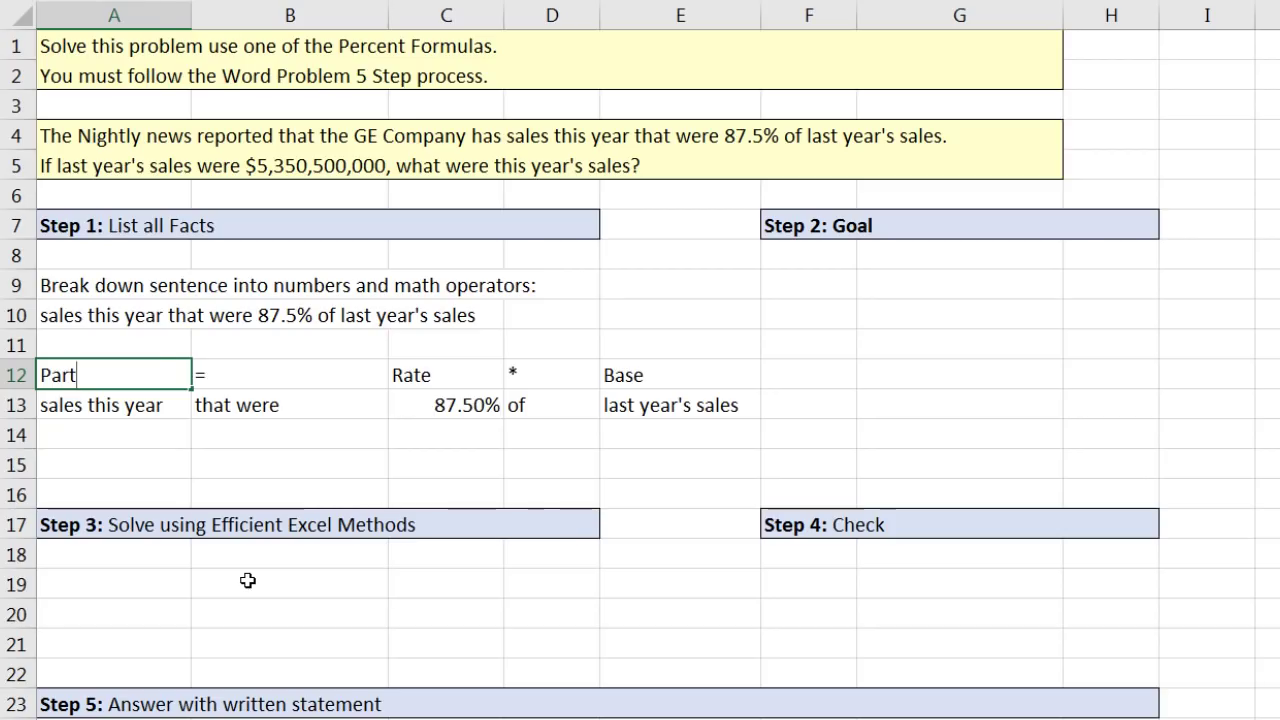
- Make the row 12 labels A12:E12 bold and red
left_click_drag(163, 371, 635, 383)
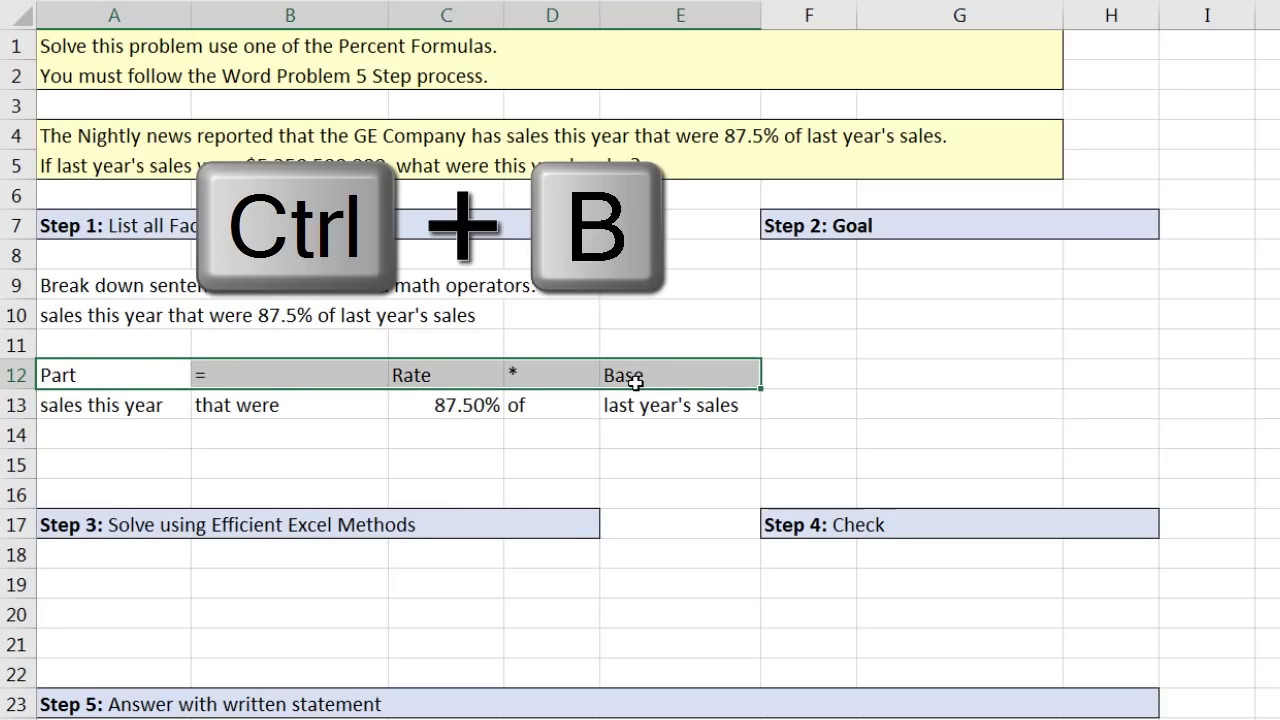
key("ctrl+b")
right_click(635, 380)
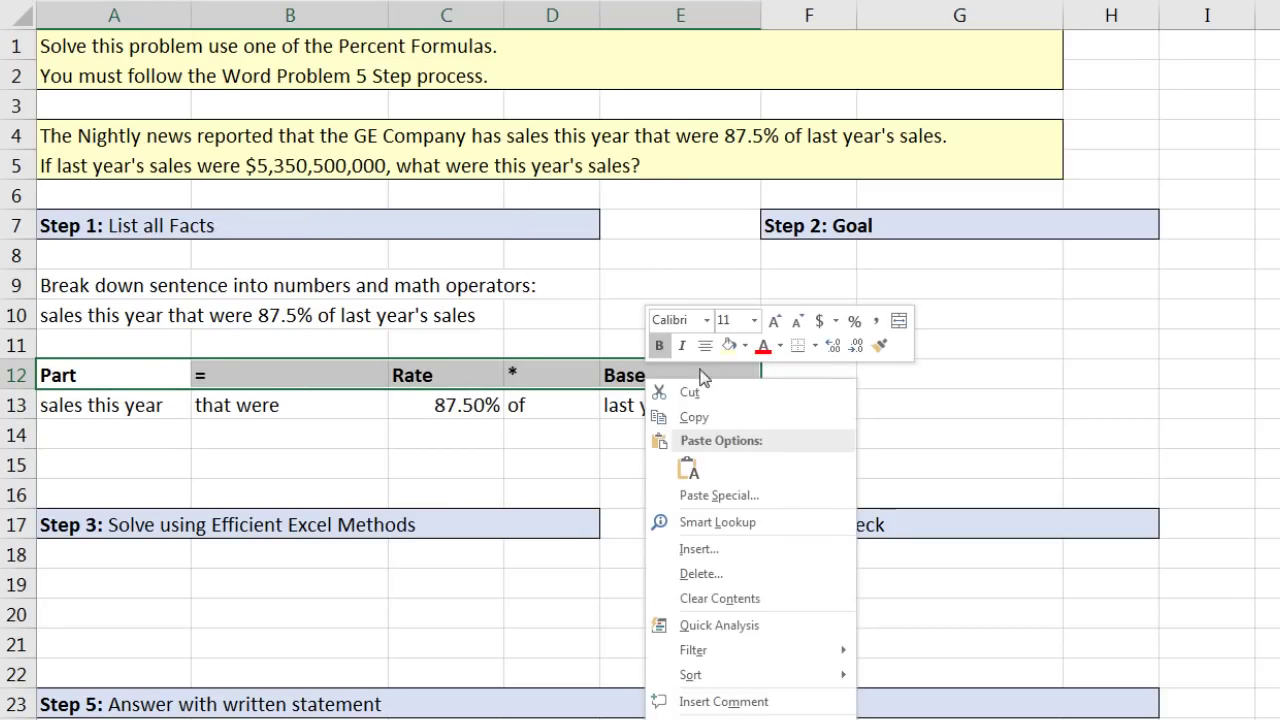
left_click(768, 346)
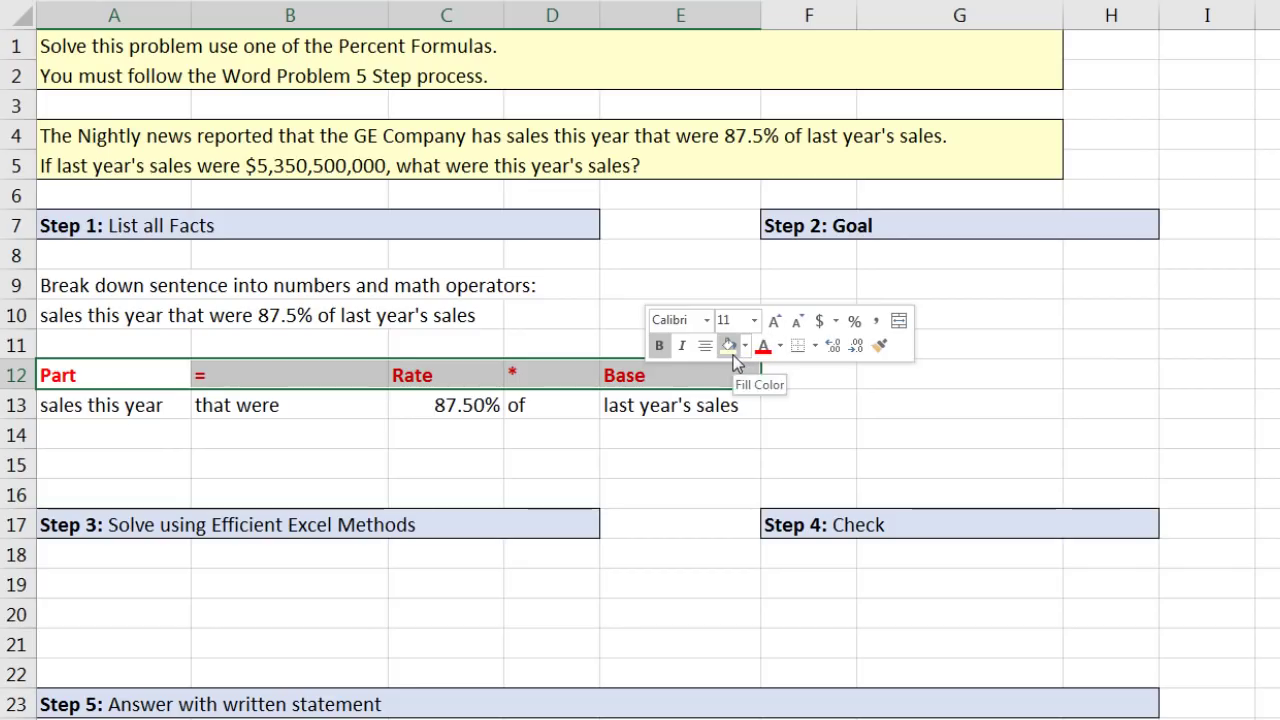
left_click(151, 420)
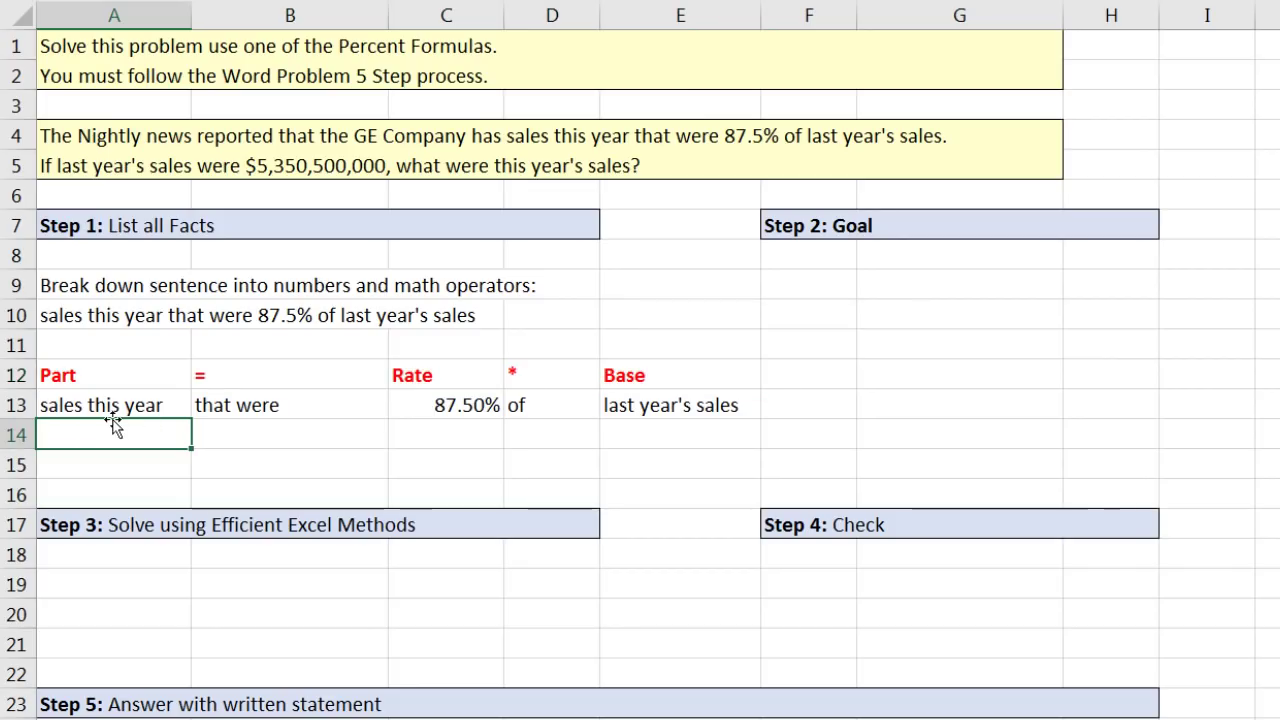
- Enter 'Gaol: Calculate this year's sales' under the Goal heading
left_click(844, 255)
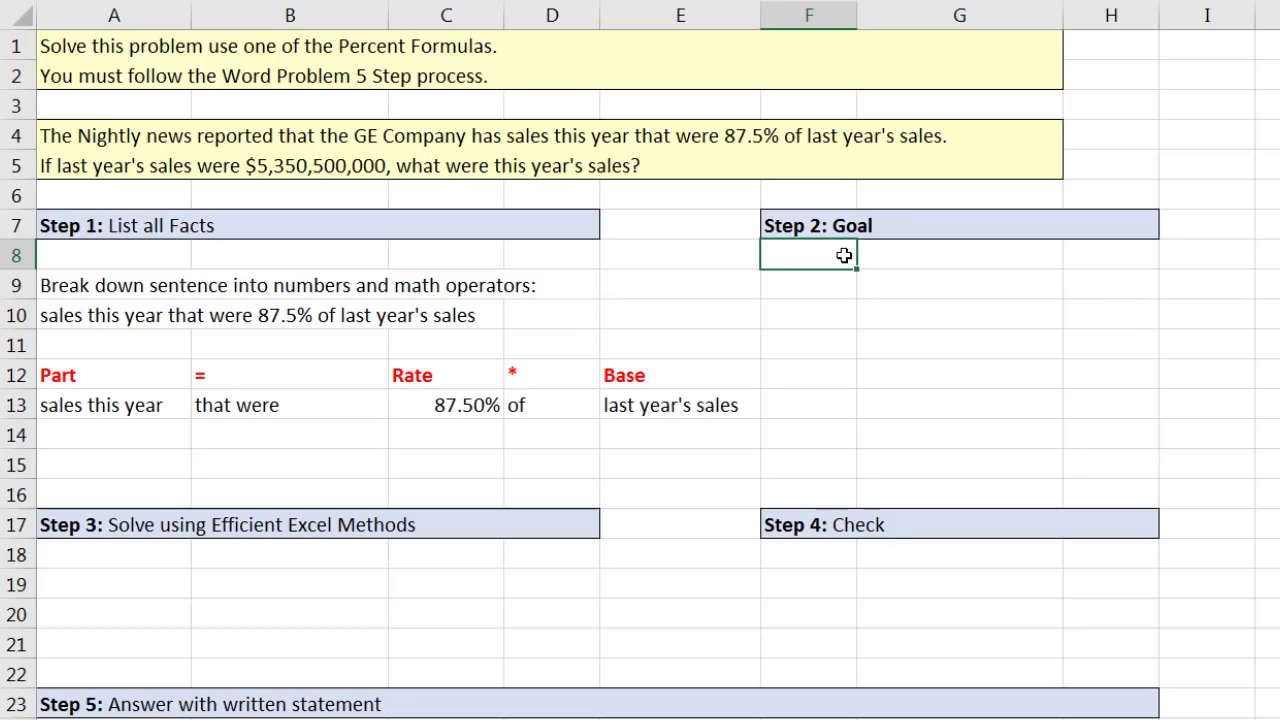
type("Gaol: Calculate this year's sales")
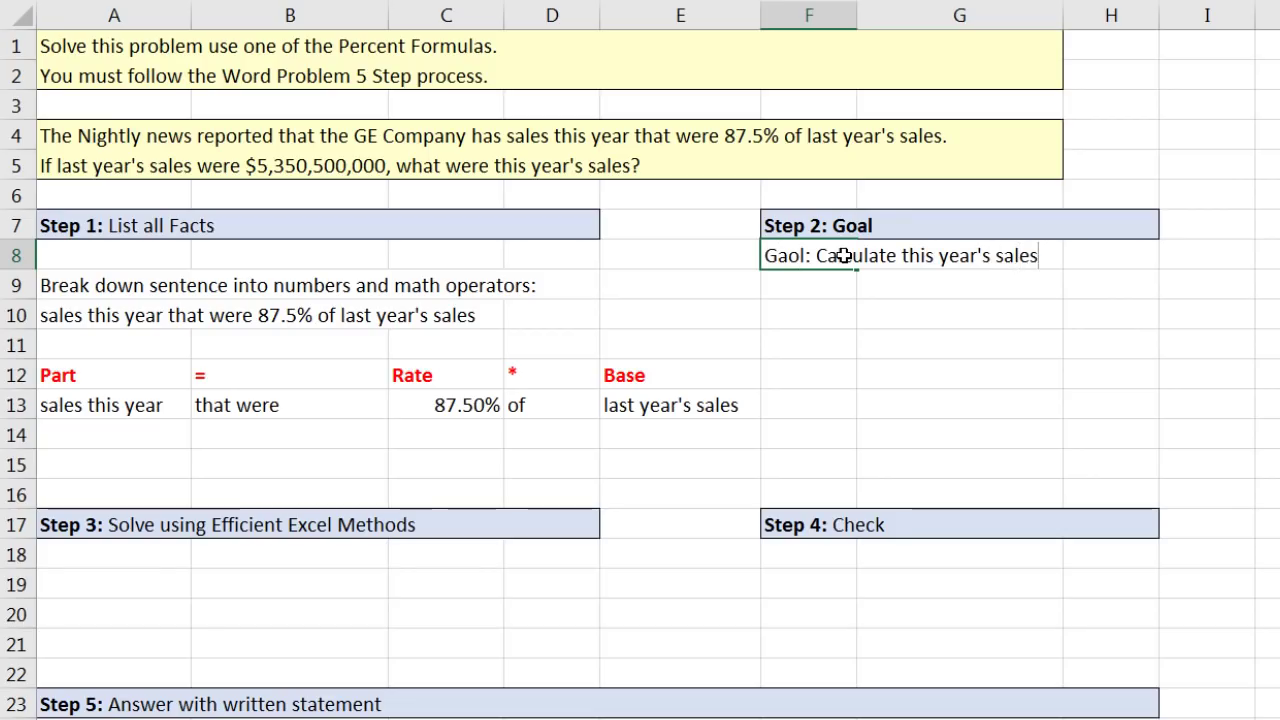
key("Tab")
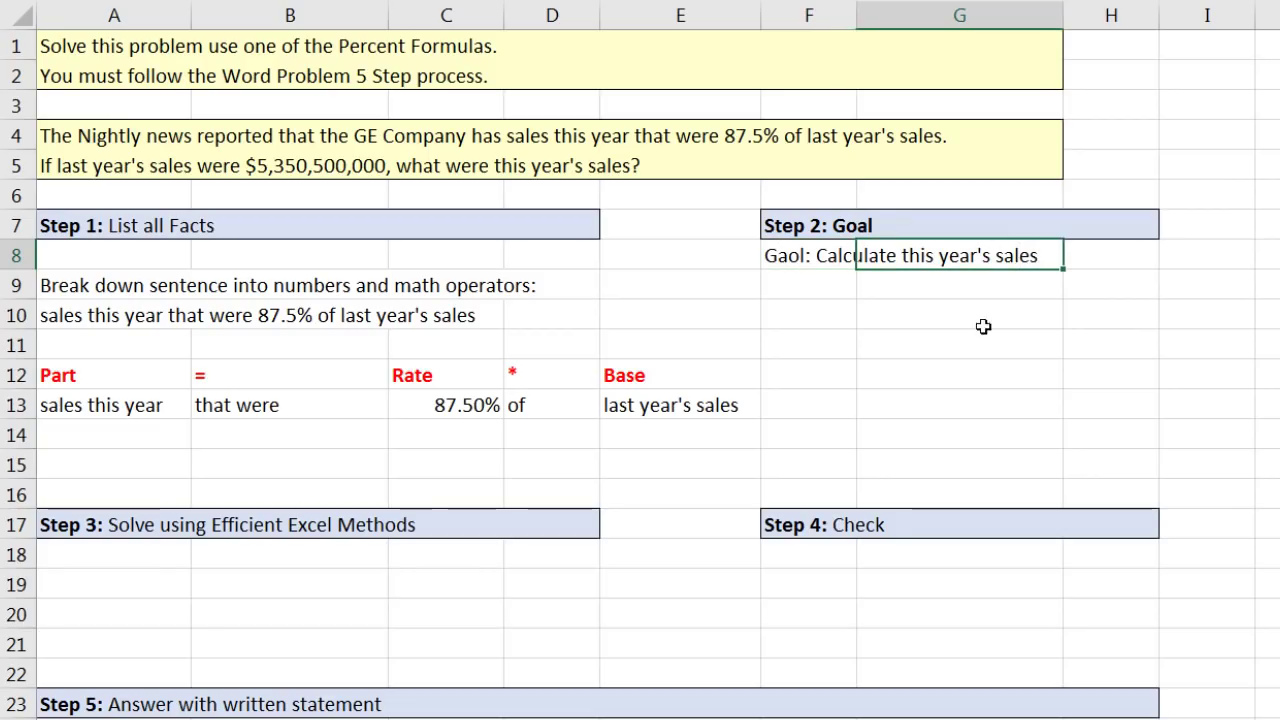
- Put ?? in the Part cell A14 and a formula repeating the 87.50% rate in C14
left_click(172, 430)
type("??")
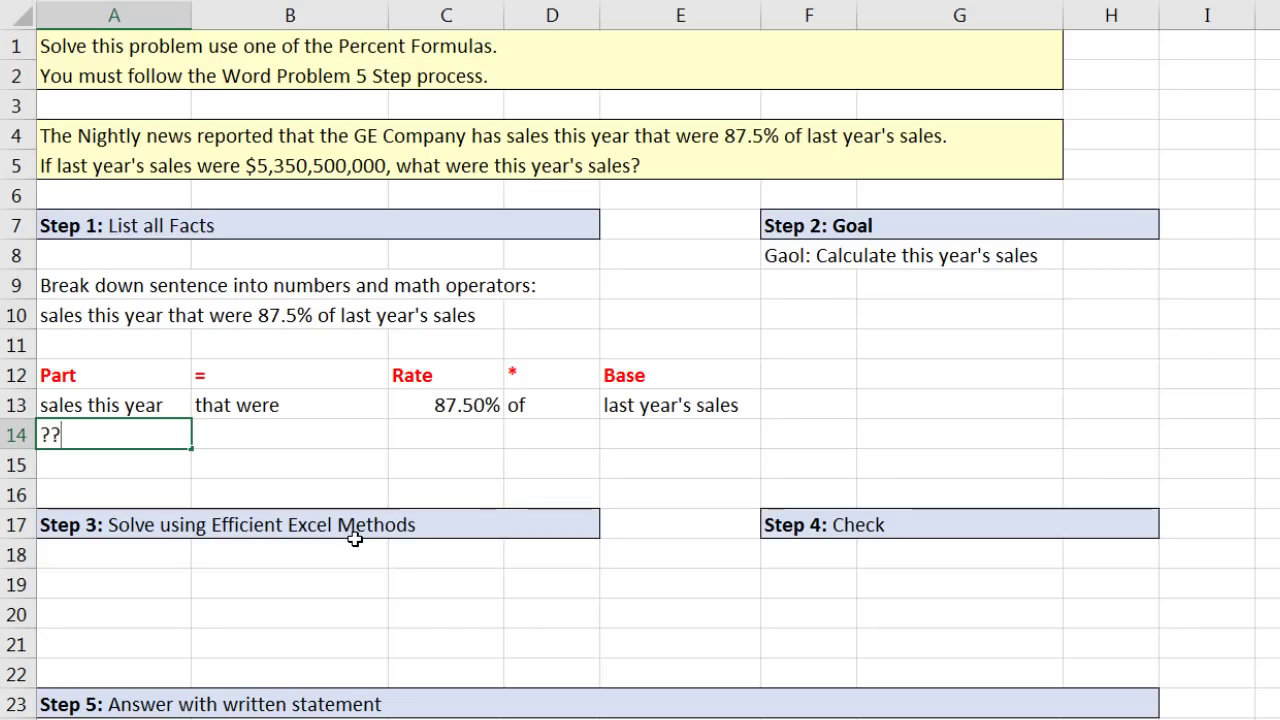
left_click(335, 432)
left_click(450, 437)
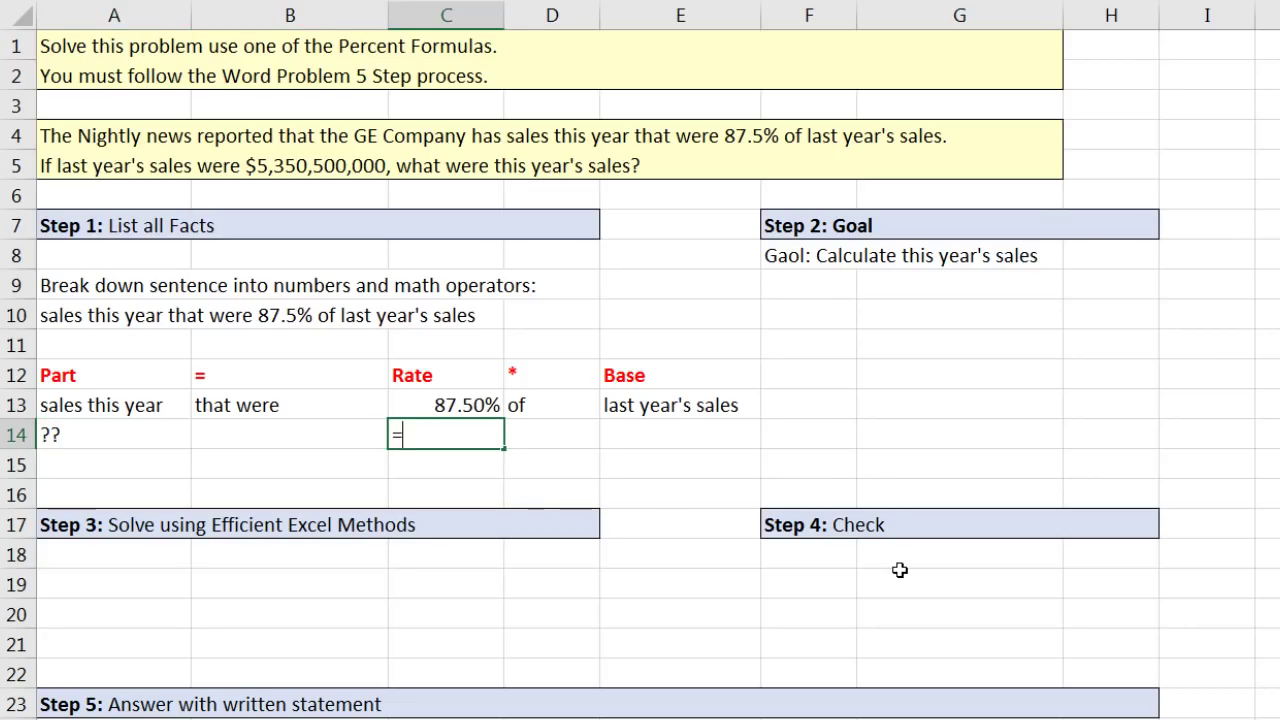
type("=")
key("Up")
key("Tab")
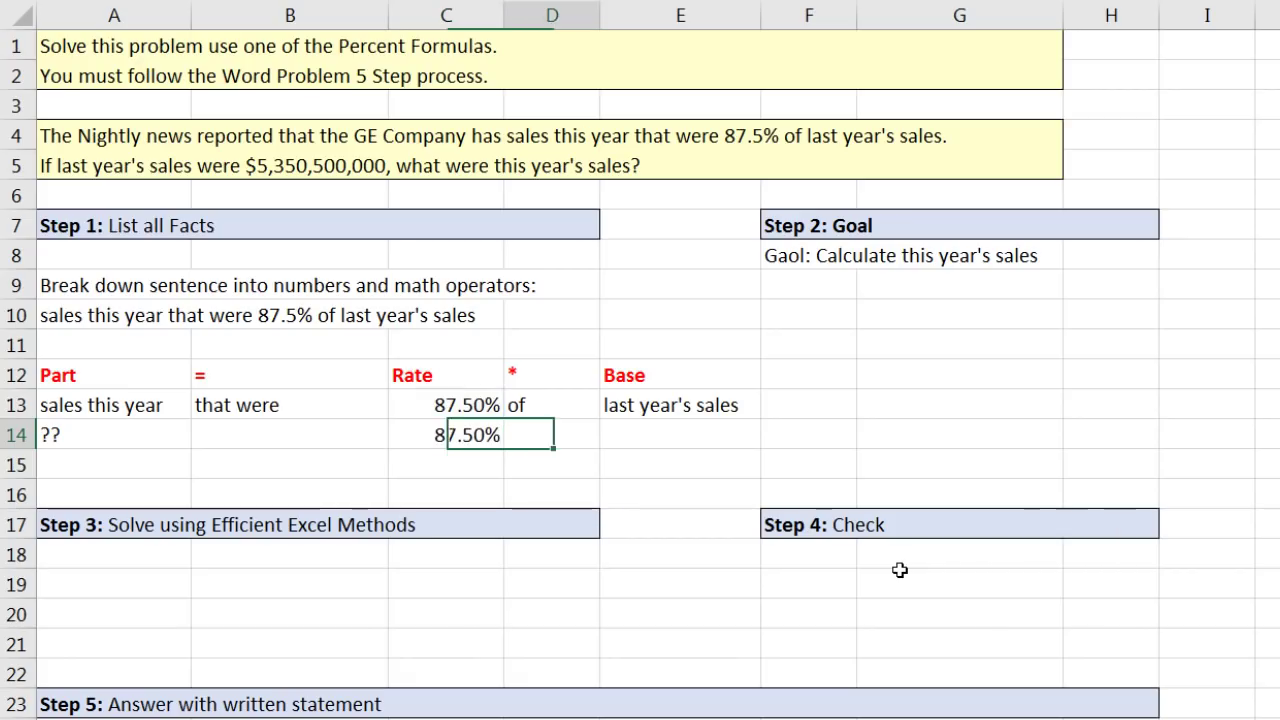
- Paste last year's sales, $5,350,500,000, from the problem text into E14
left_click(650, 432)
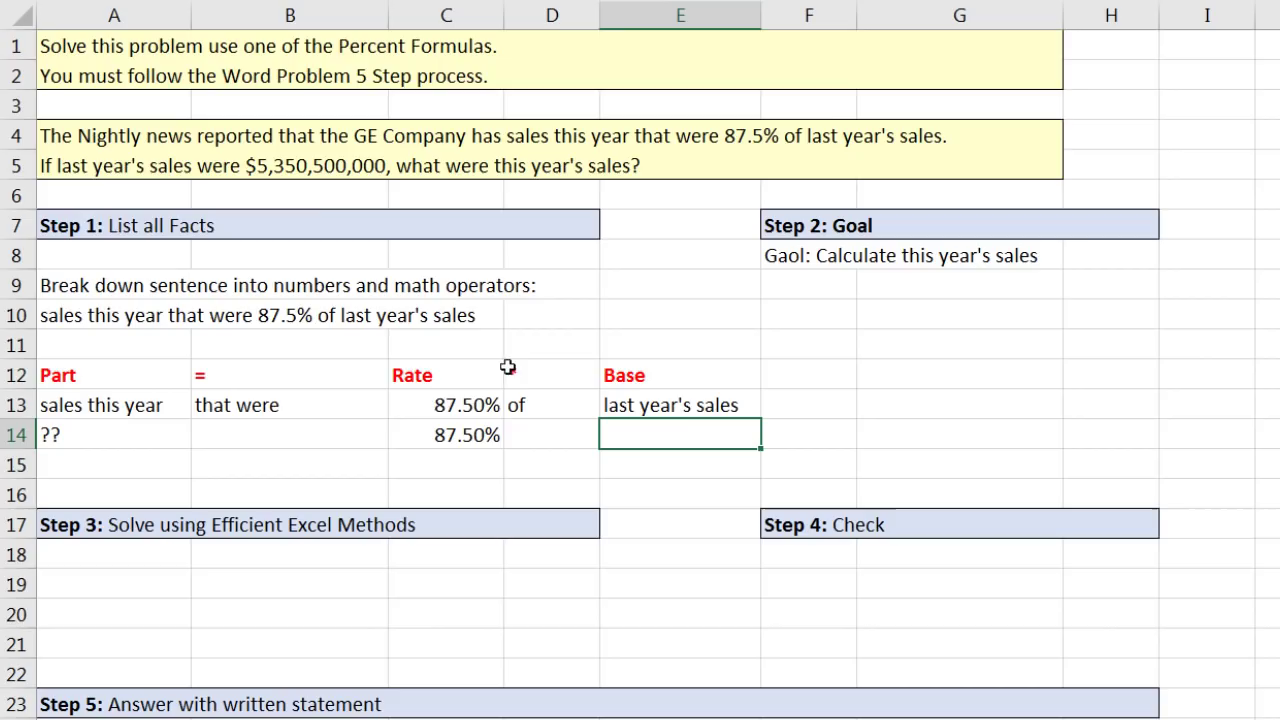
left_click(71, 165)
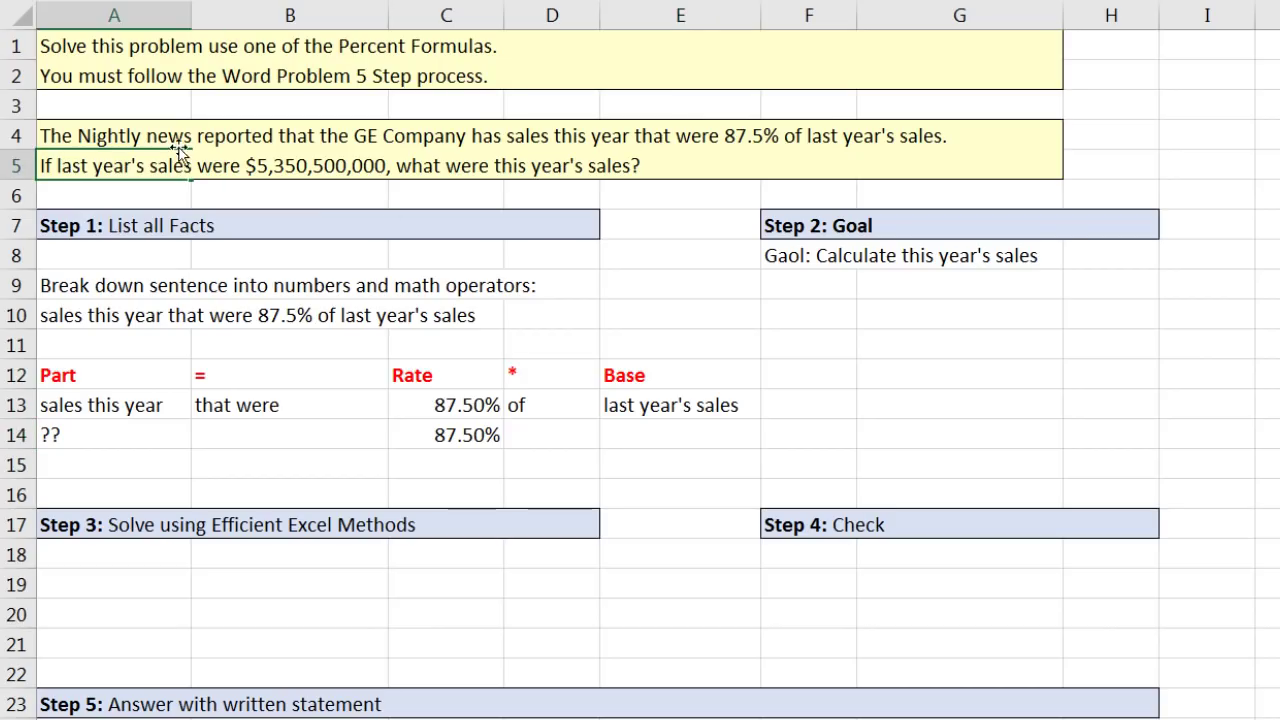
left_click_drag(249, 165, 385, 153)
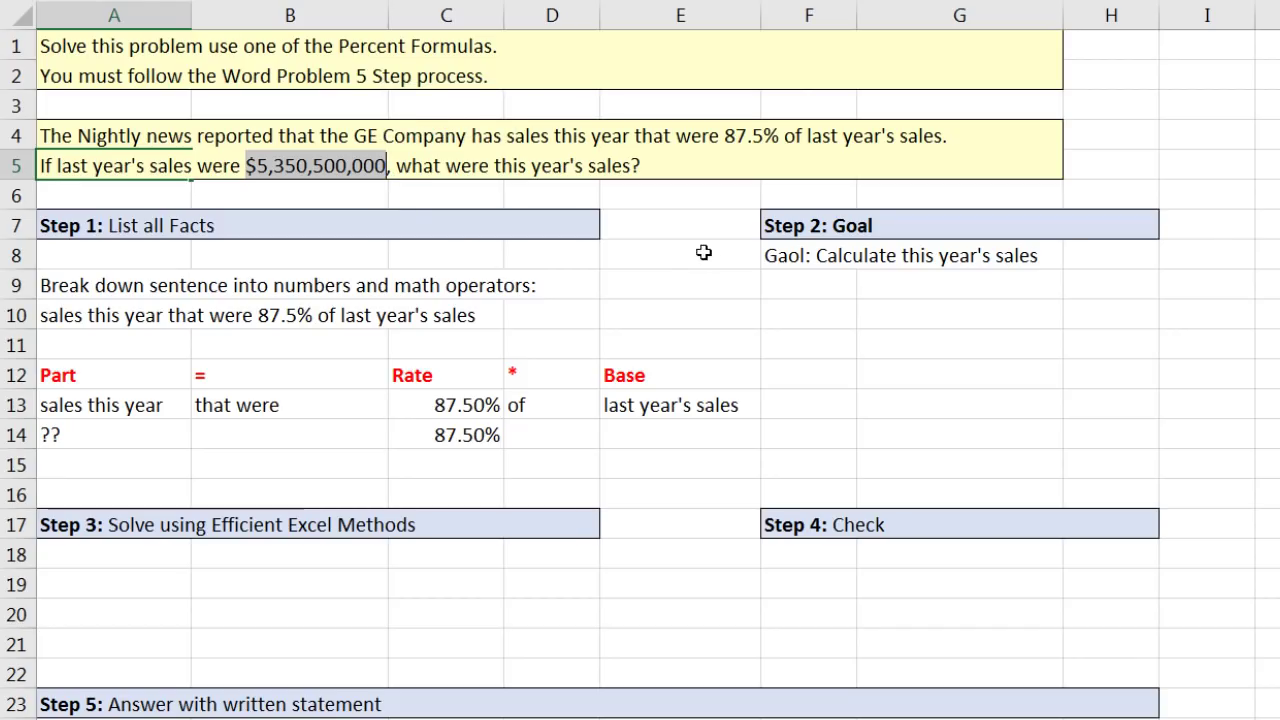
key("ctrl+c")
left_click(700, 428)
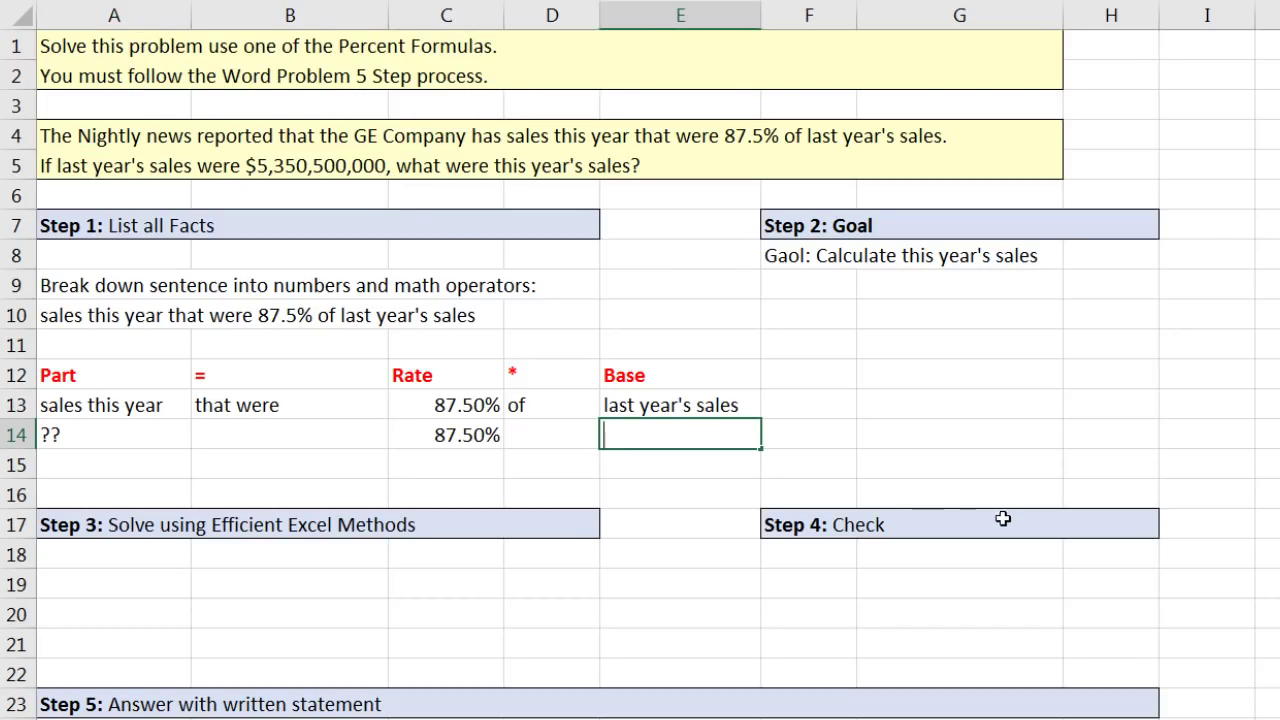
key("ctrl+v")
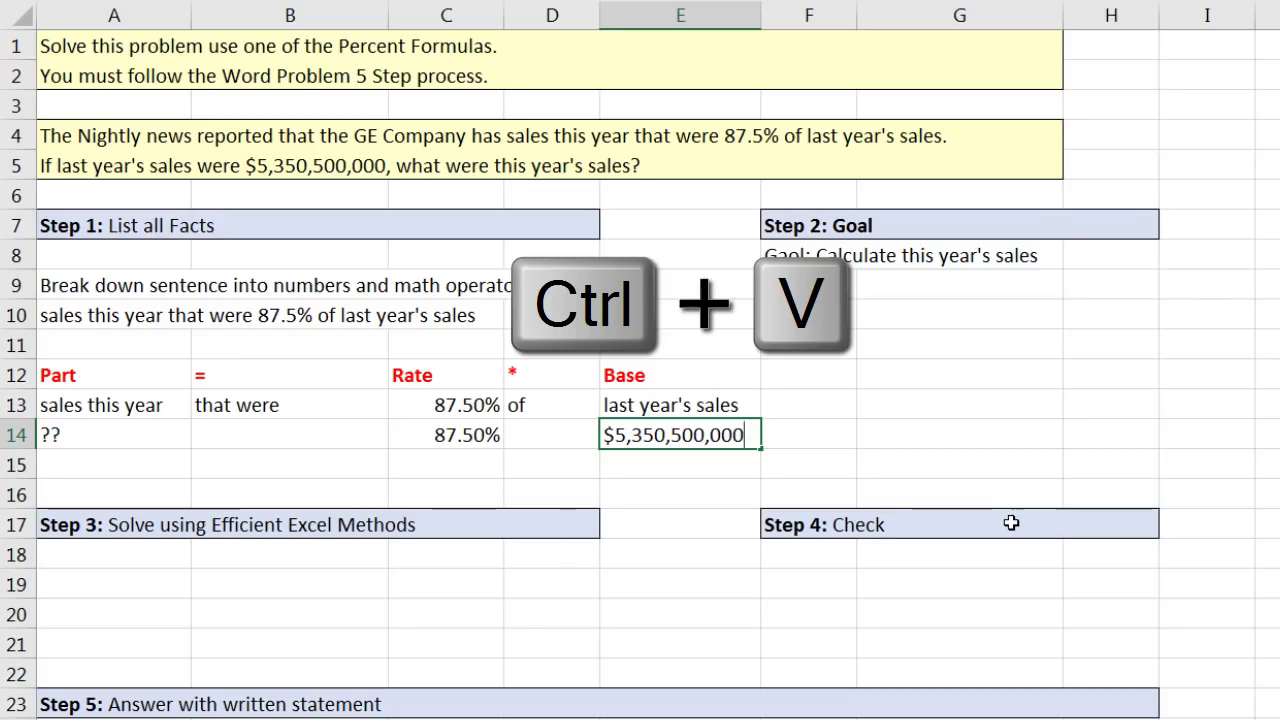
key("Return")
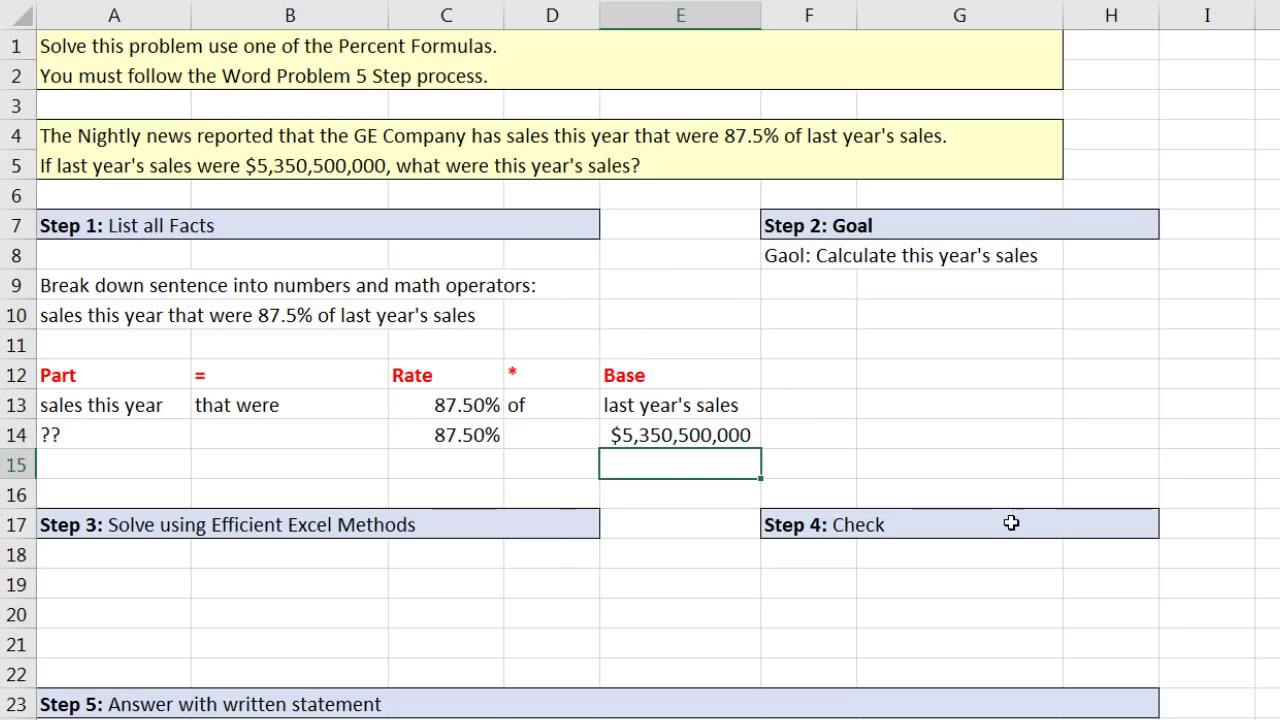
- Note 'Formula: Part = Rate * Base' in A15 and label A18:A20 'Rate =', 'Base =', 'Part ='
left_click(186, 456)
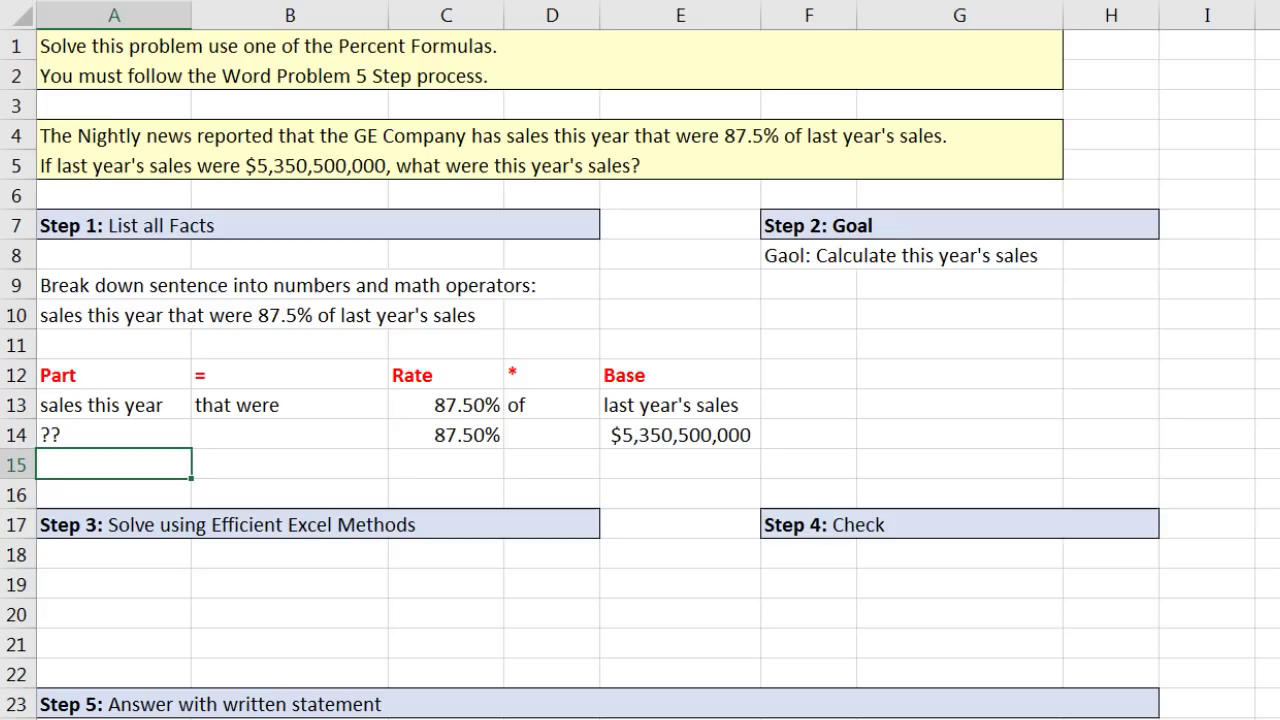
type("Formula: Part =")
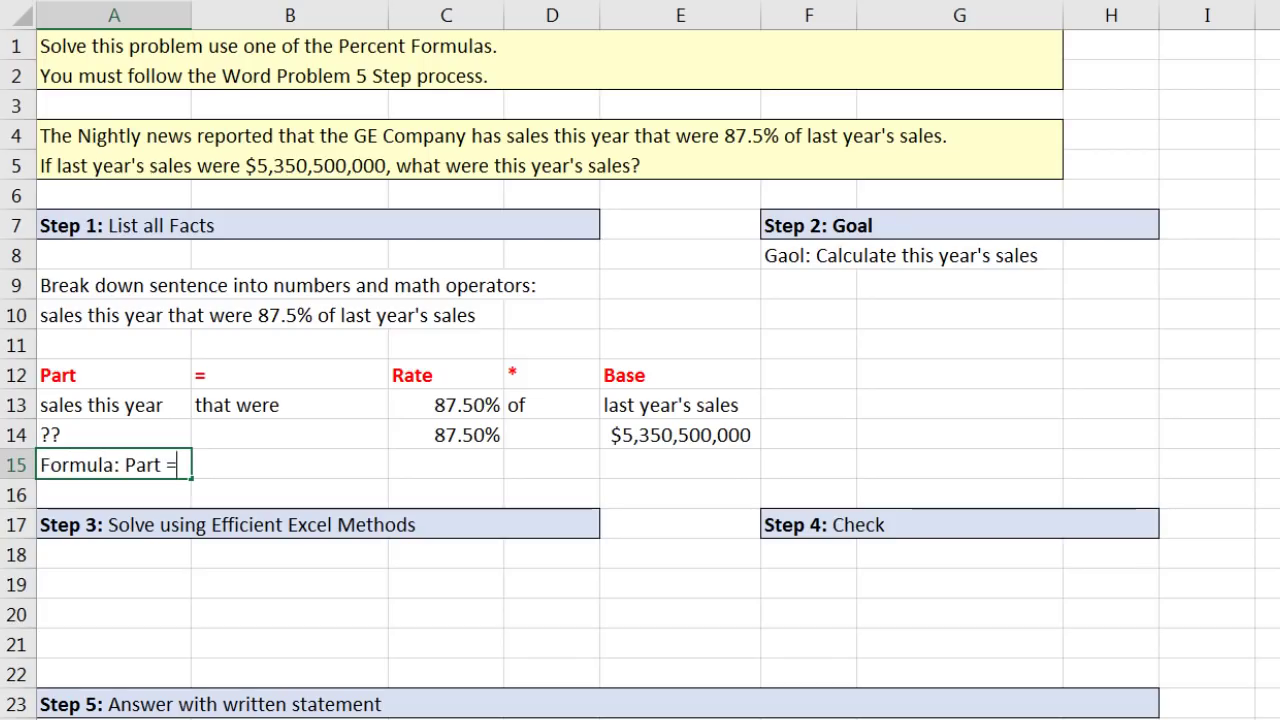
type(" Rate * ")
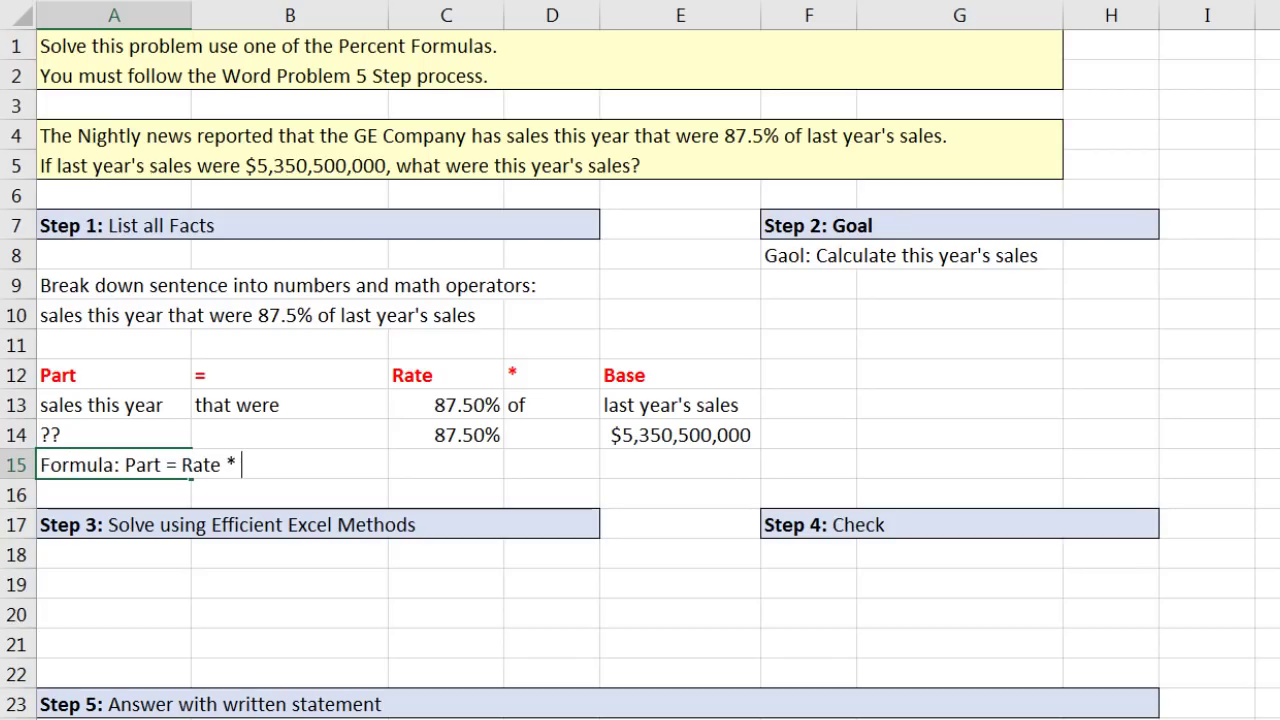
type("Base")
key("Return")
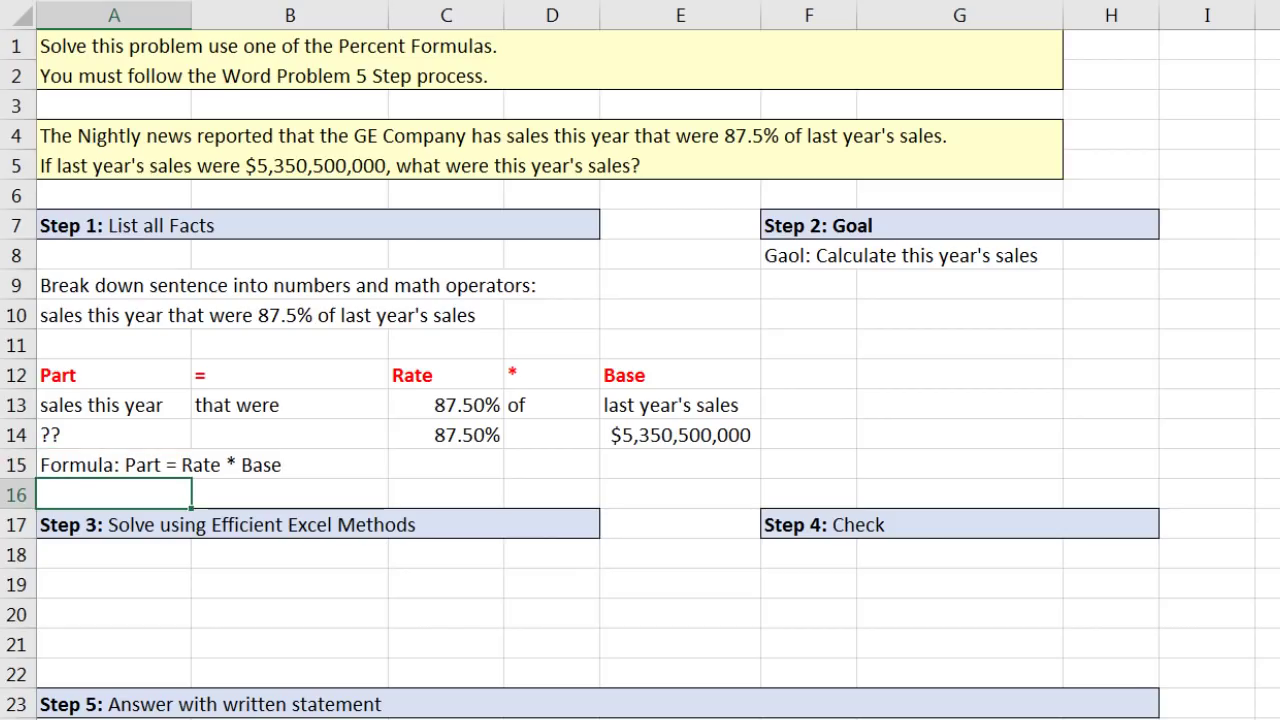
key("Down")
key("Down")
type("Rate =")
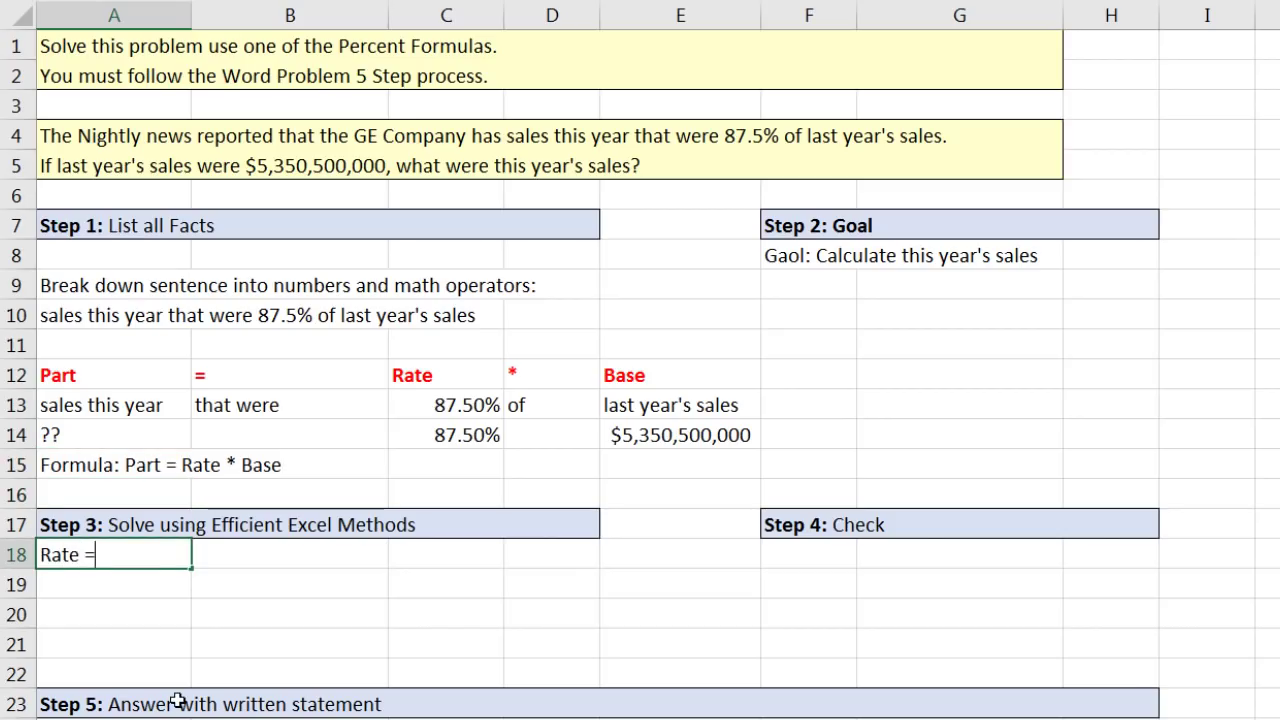
key("Return")
type("Base =")
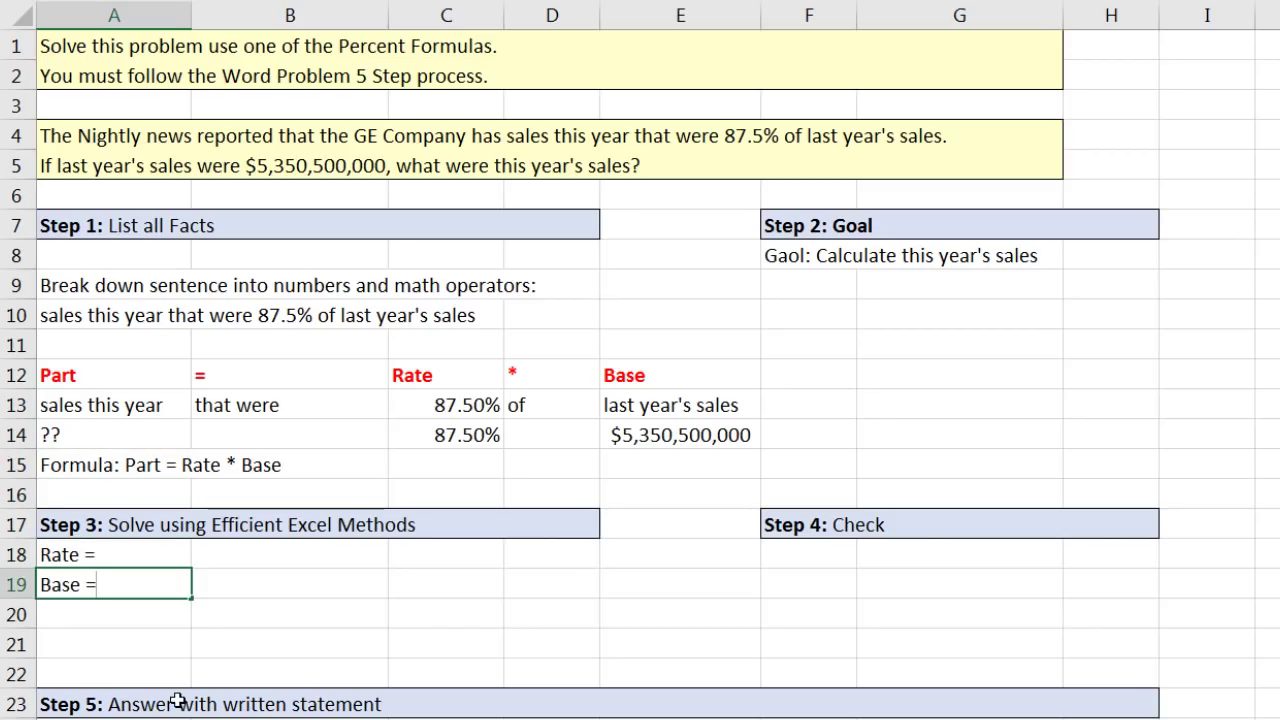
key("Return")
type("Part =")
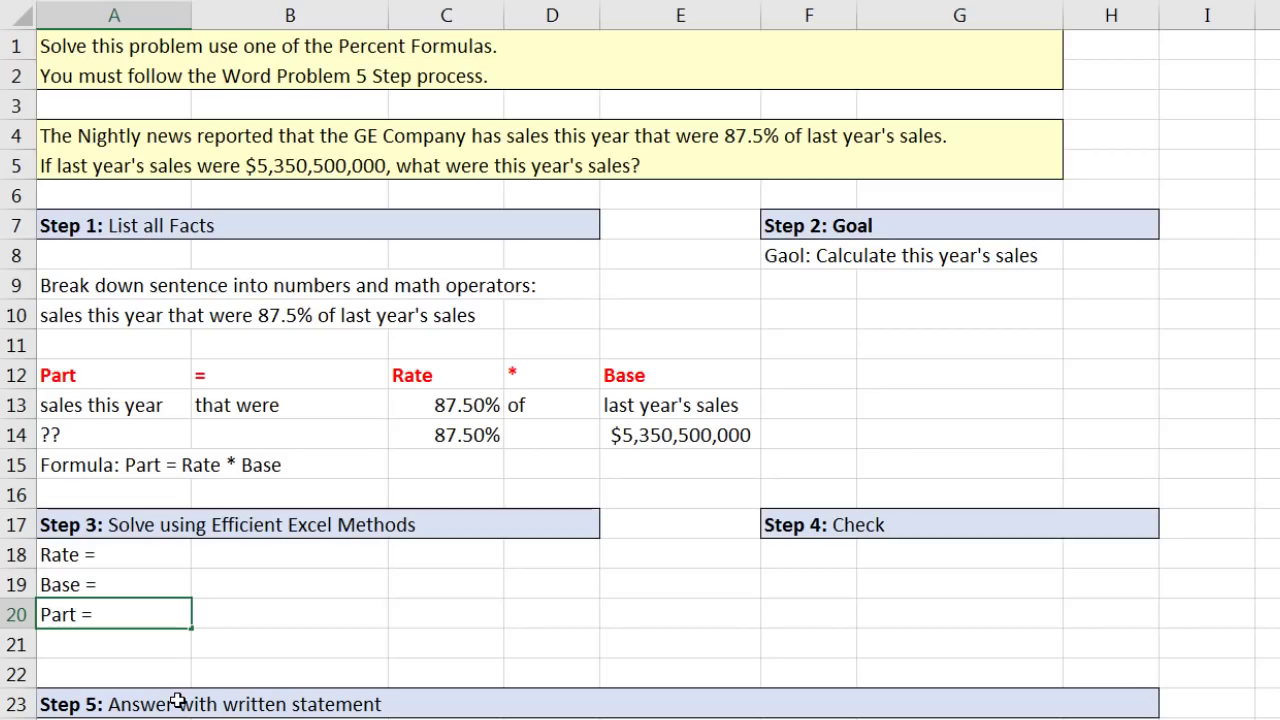
- Link C18 to the rate in C13 and C19 to the base in E14, widening column C
left_click(485, 556)
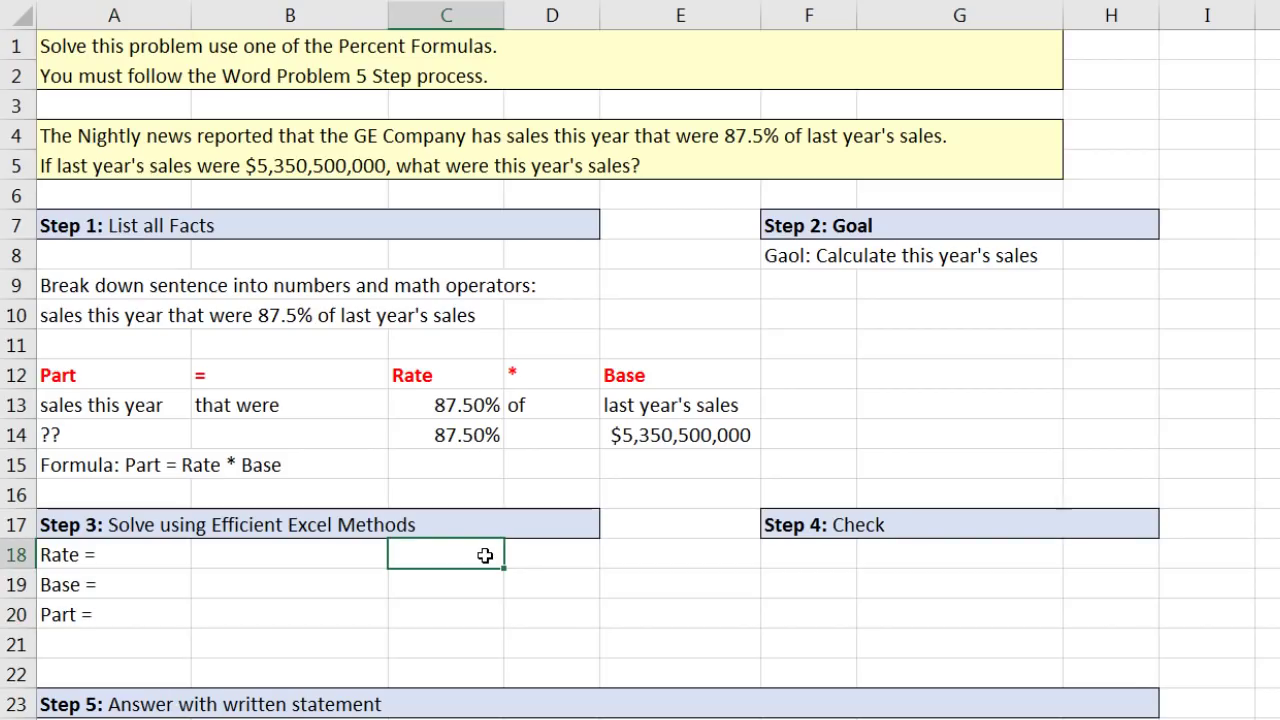
type("=")
left_click(467, 410)
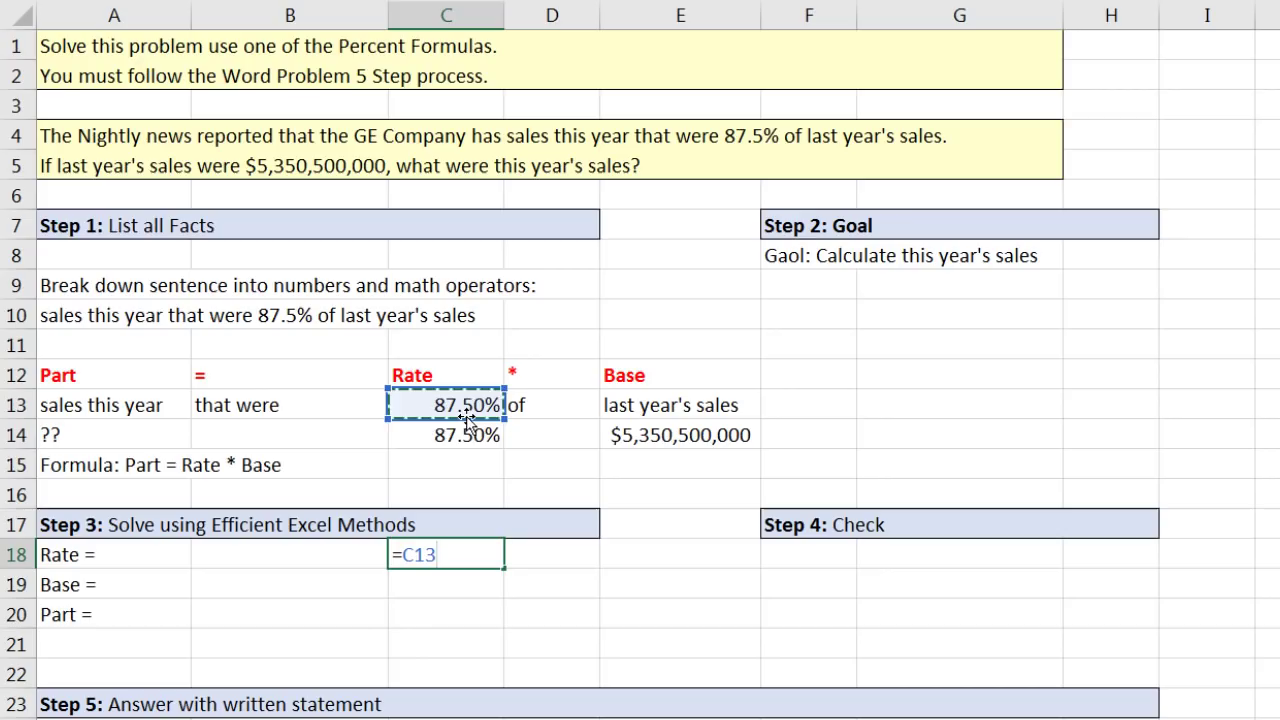
key("Return")
type("=")
left_click(665, 439)
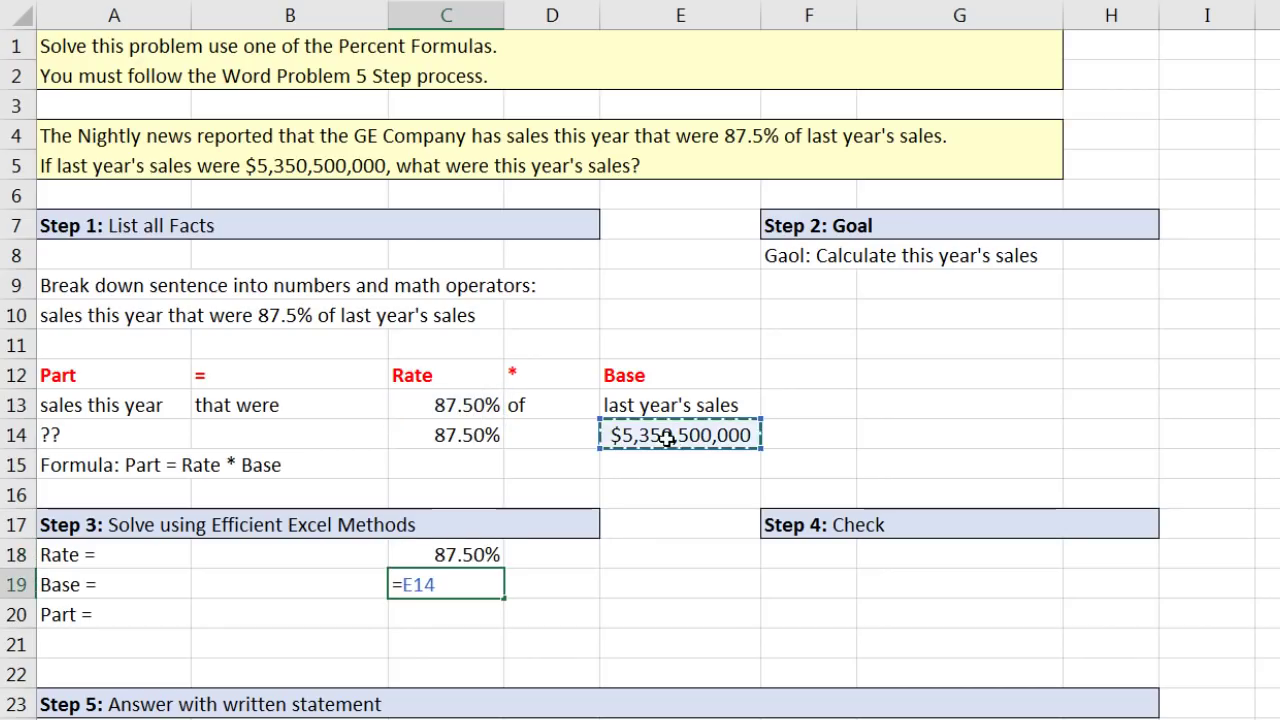
key("Return")
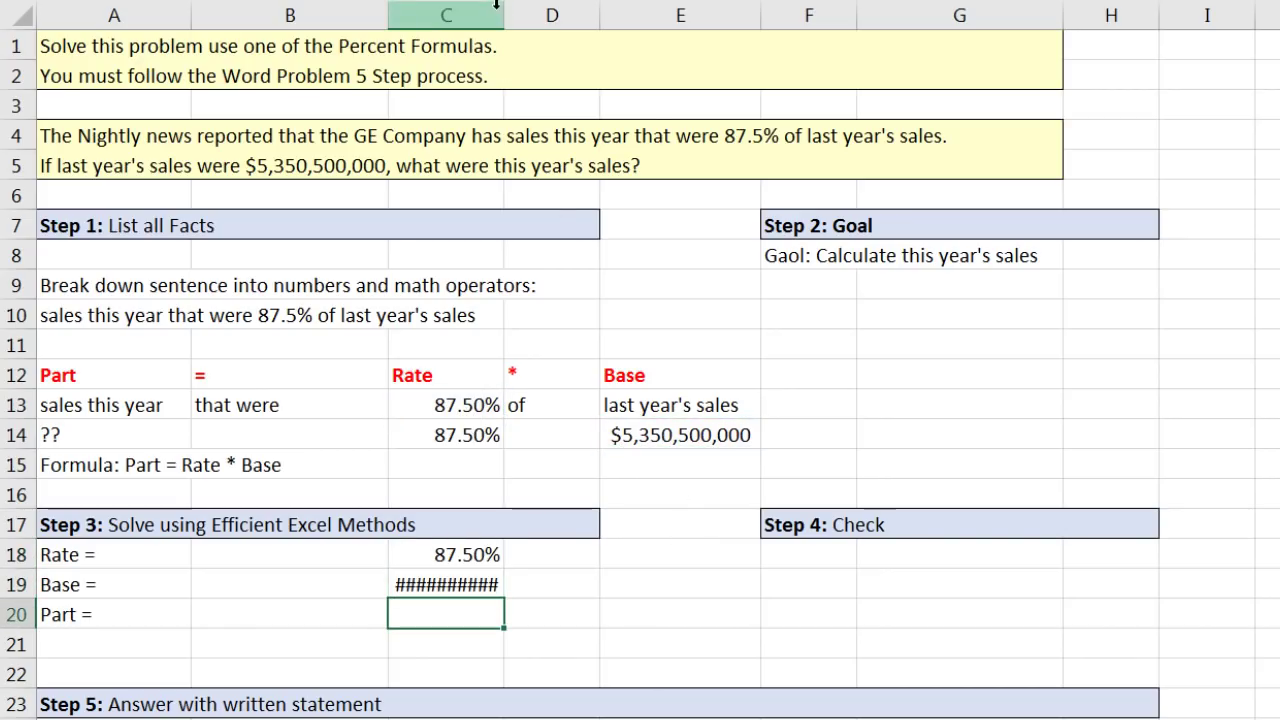
left_click_drag(504, 12, 585, 9)
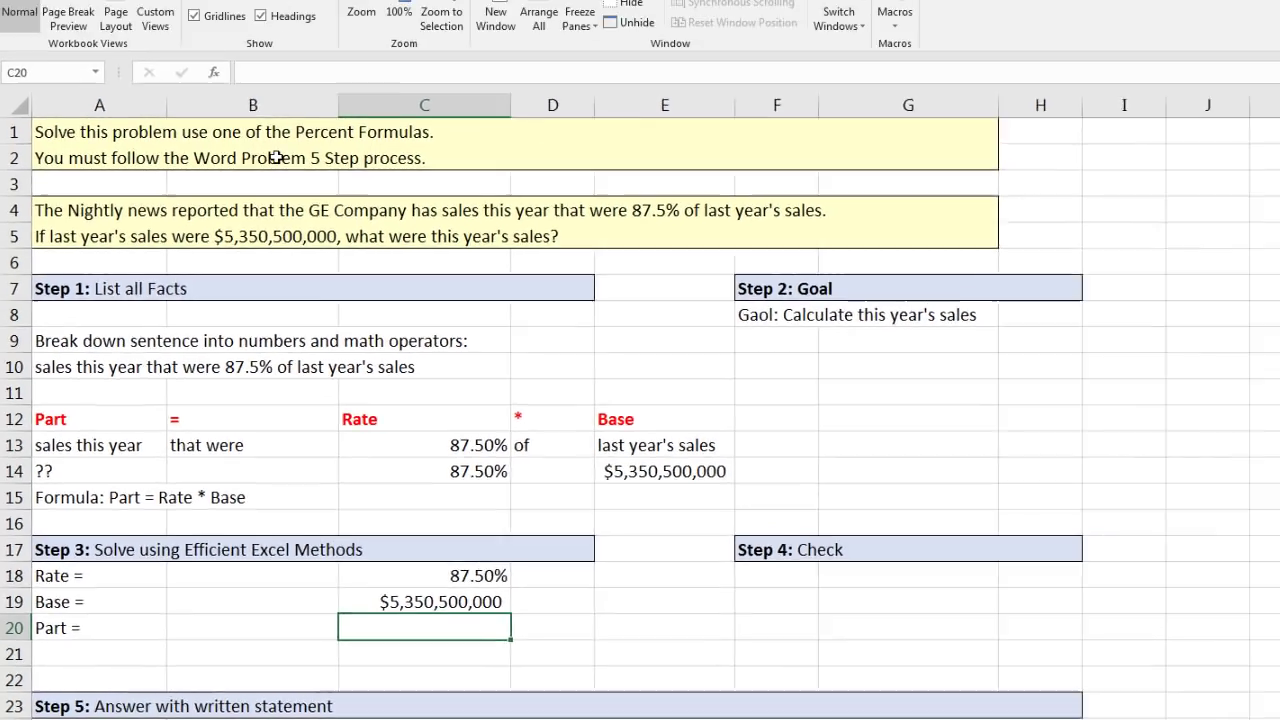
- Give cell C20 a green fill and all borders
right_click(480, 628)
left_click(511, 684)
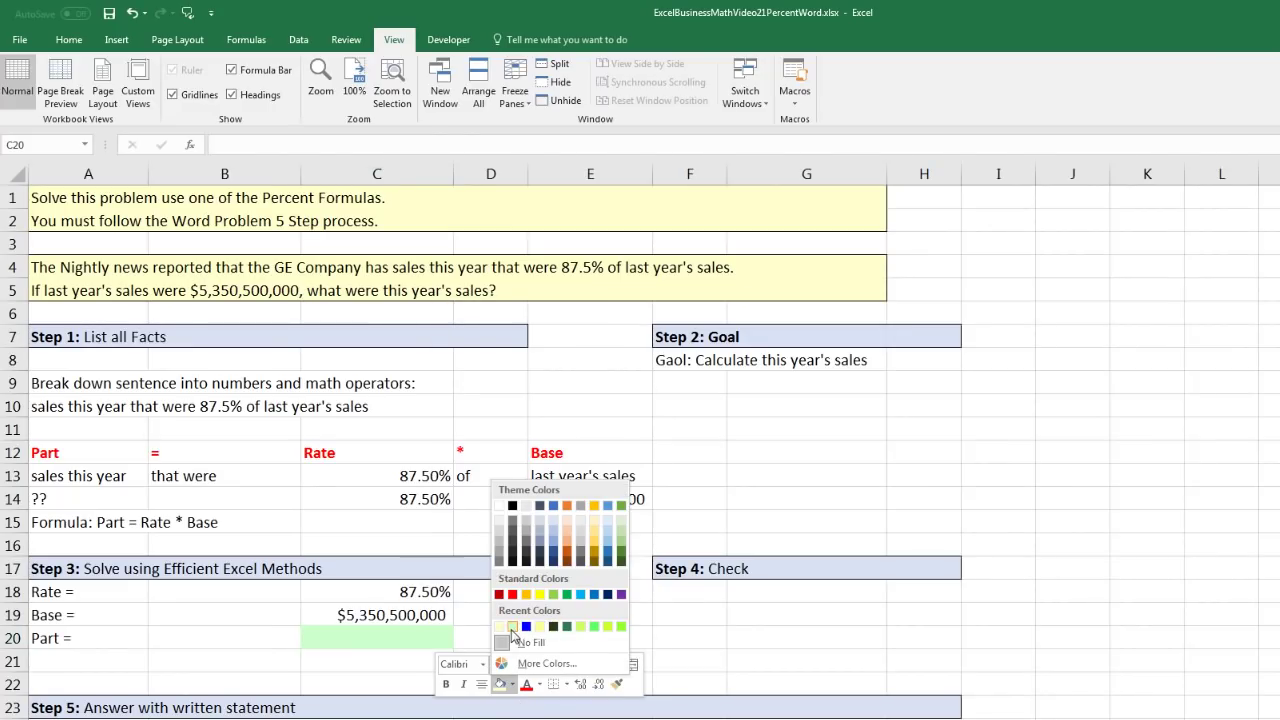
left_click(511, 628)
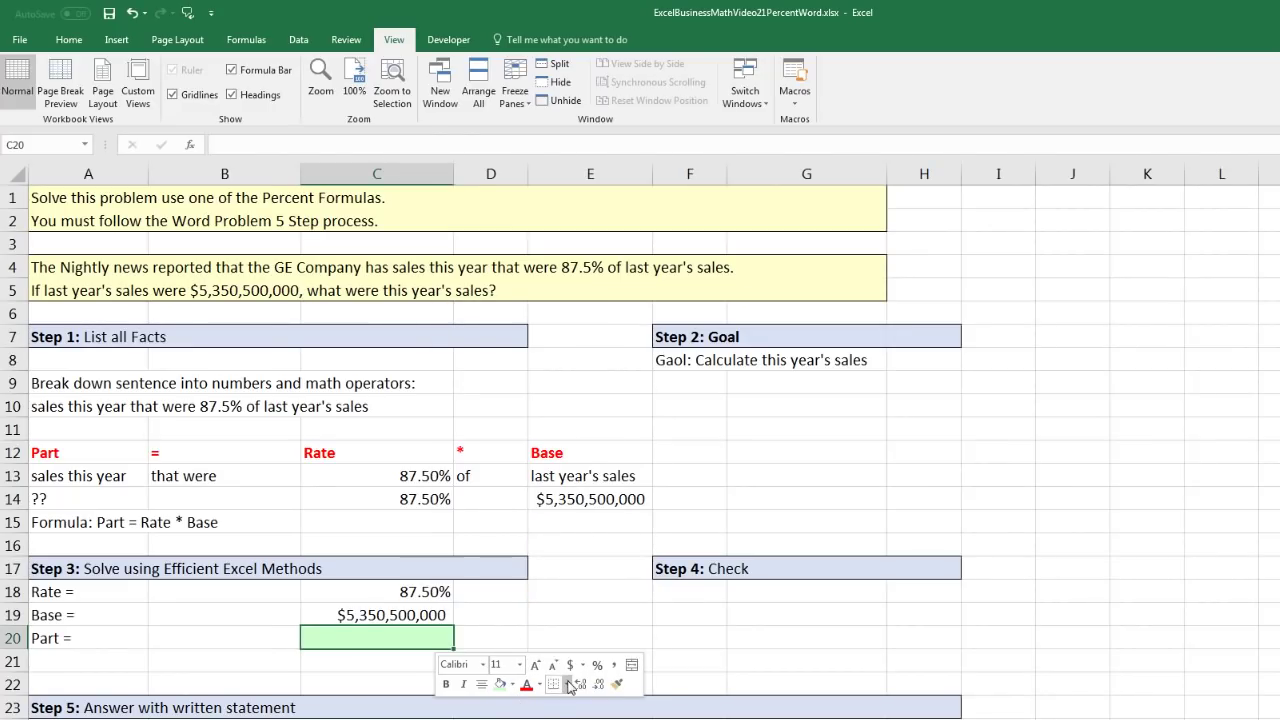
left_click(545, 686)
left_click(566, 508)
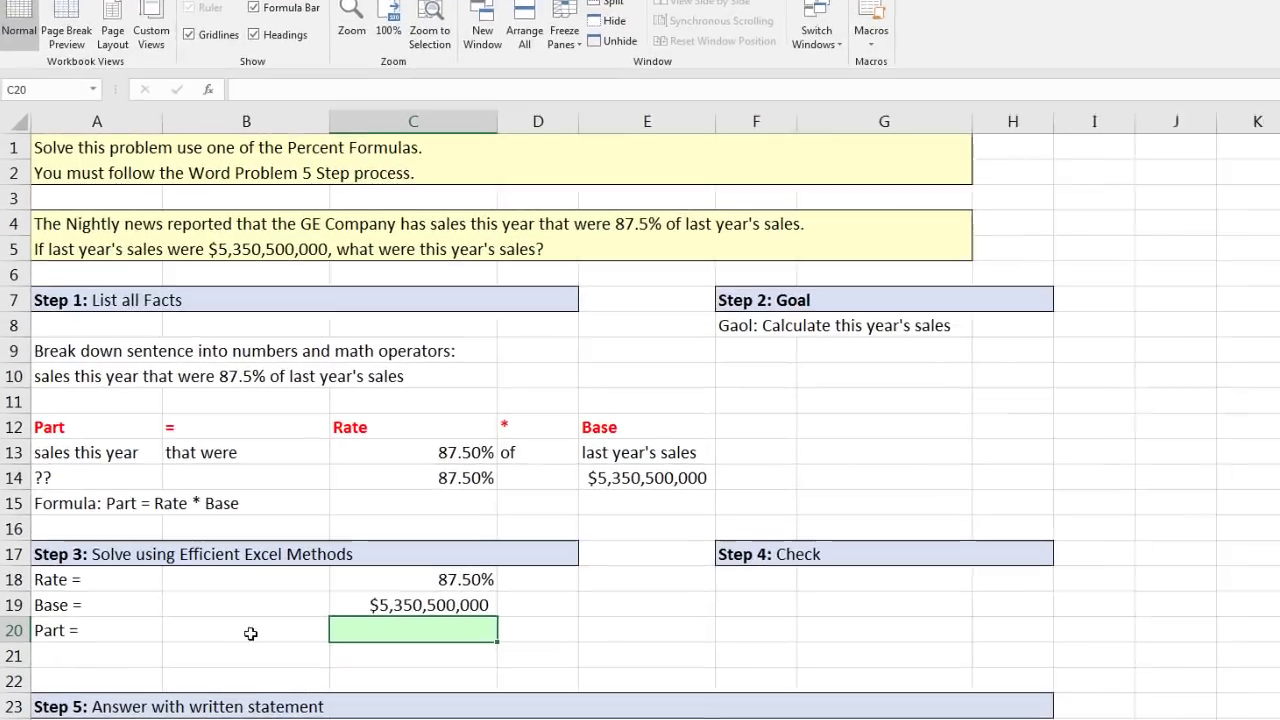
- Label B20 'This Year's Sales' and compute =C19*C18 in C20, giving $4,681,687,500.00
left_click(226, 639)
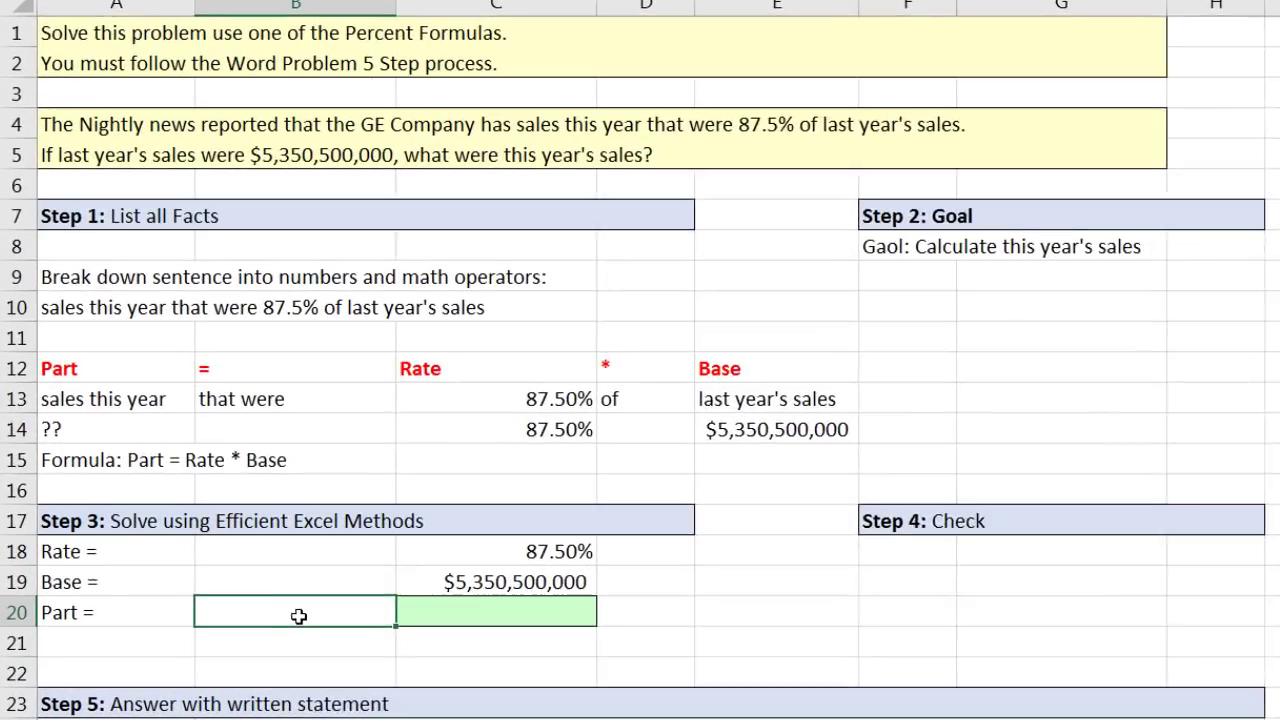
type("This Year's Sales")
key("Tab")
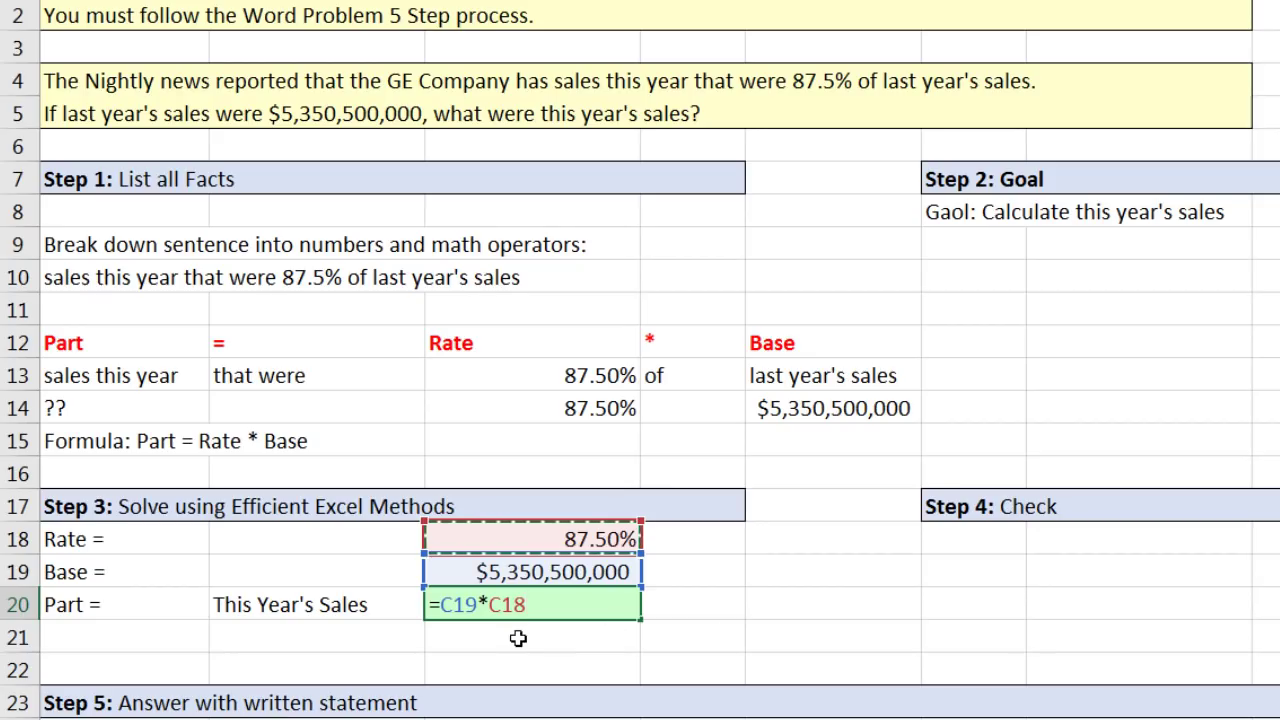
key("Return")
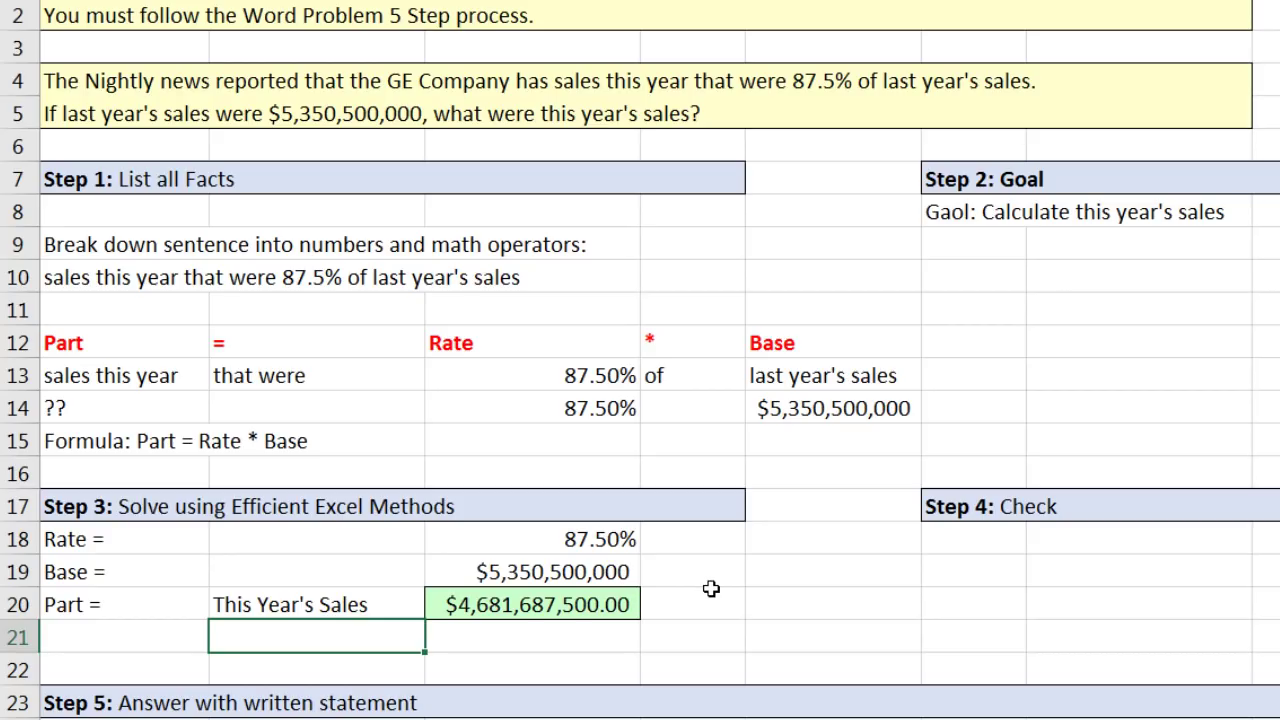
- Enter '# Pennies for this Year's Sales / $1 Last Year's Sales' in B18, widen column B, wrap it
left_click(414, 538)
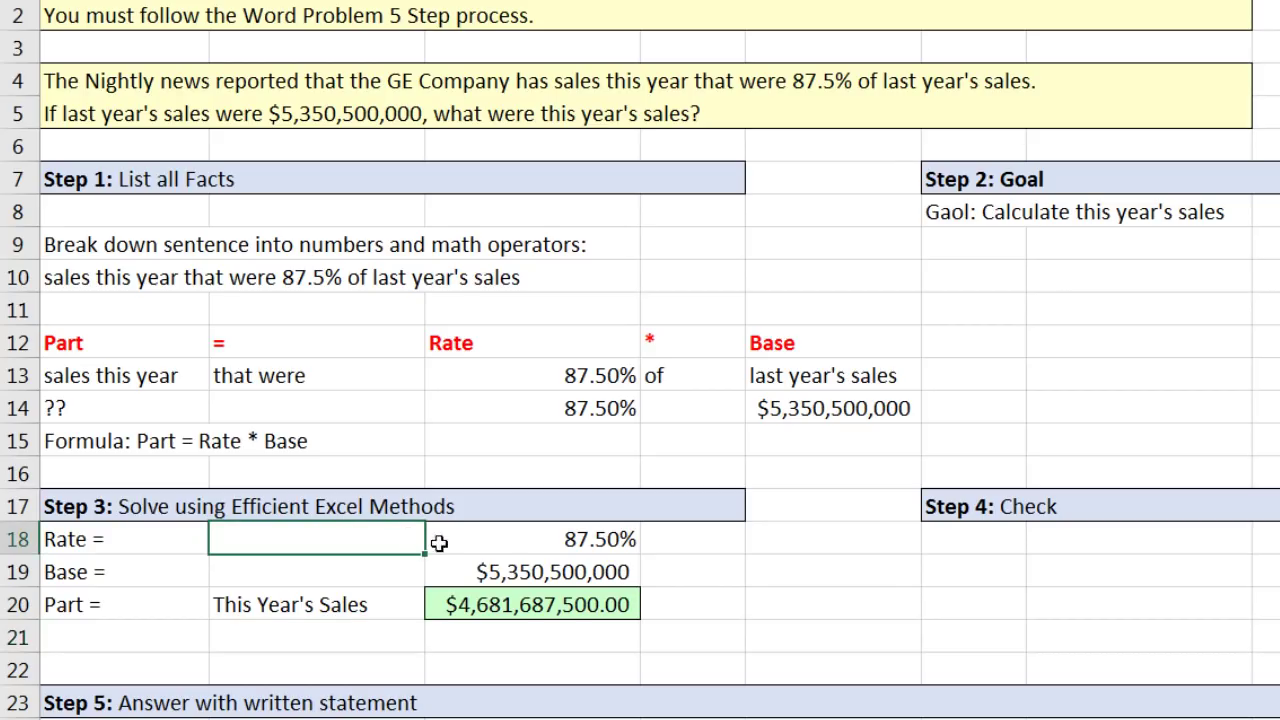
type("# Pennies for this Year's Sales")
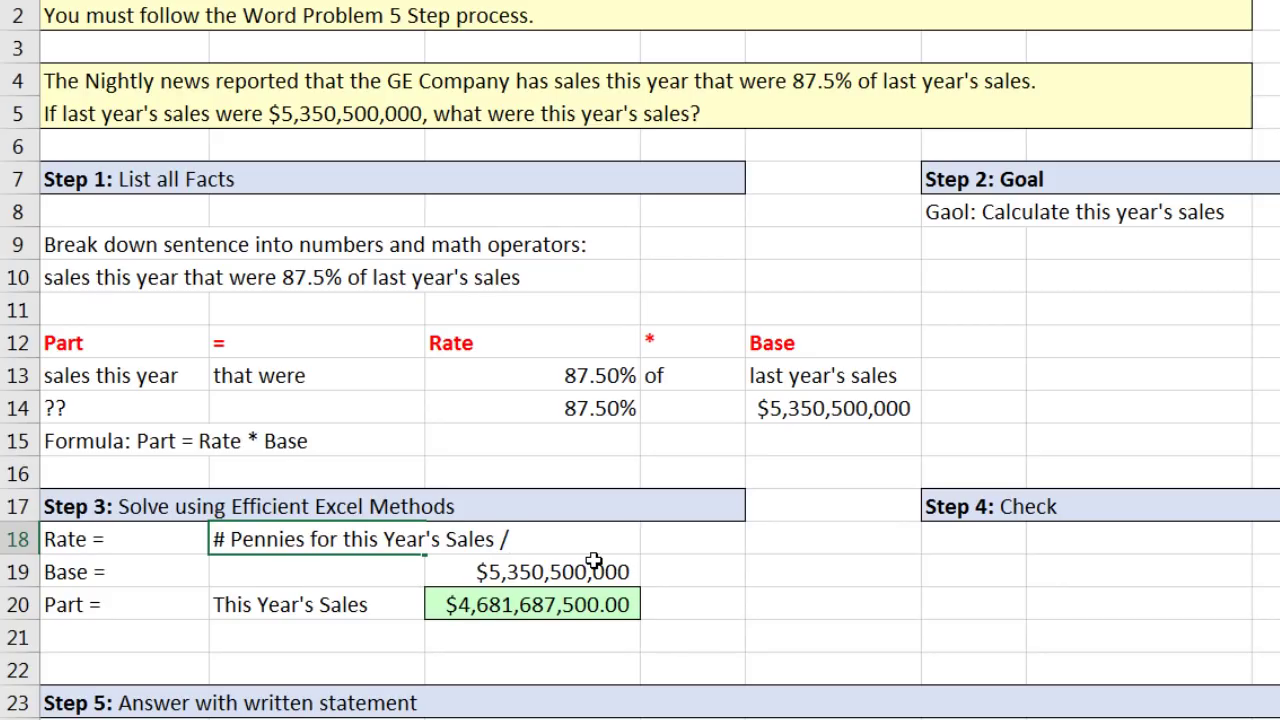
type("/ $1 Last Year's Sales")
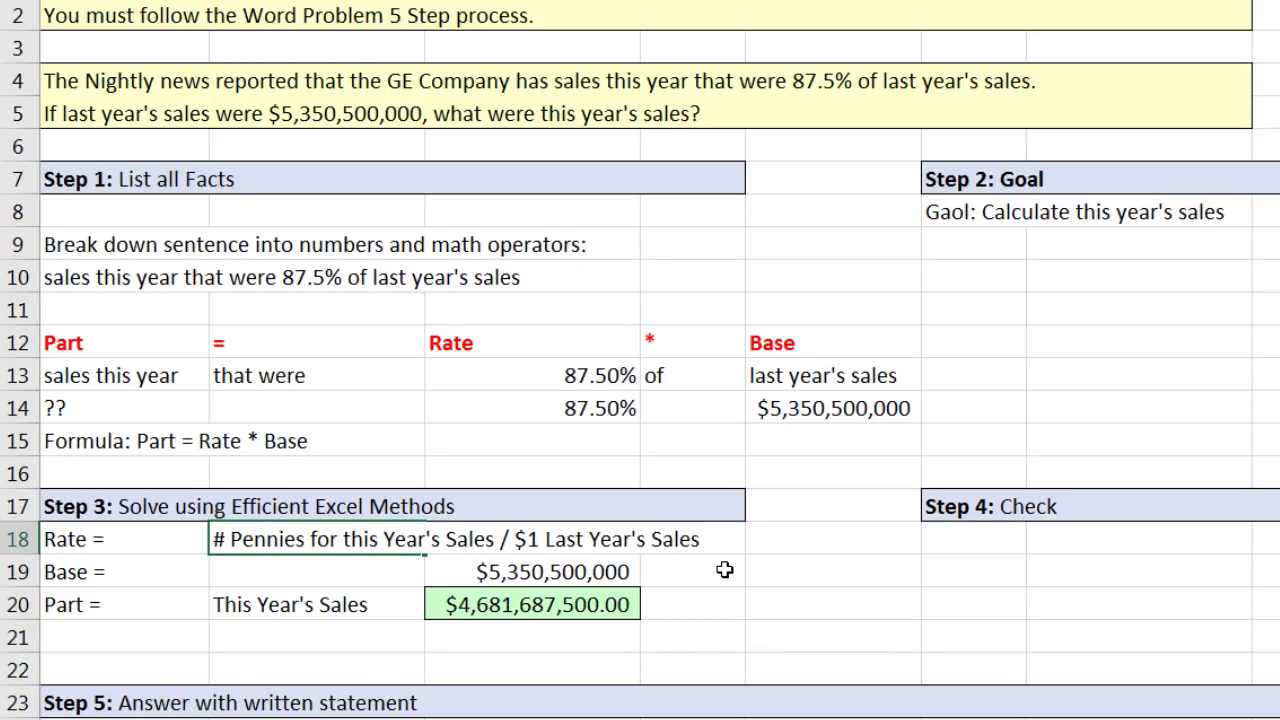
key("ctrl+Return")
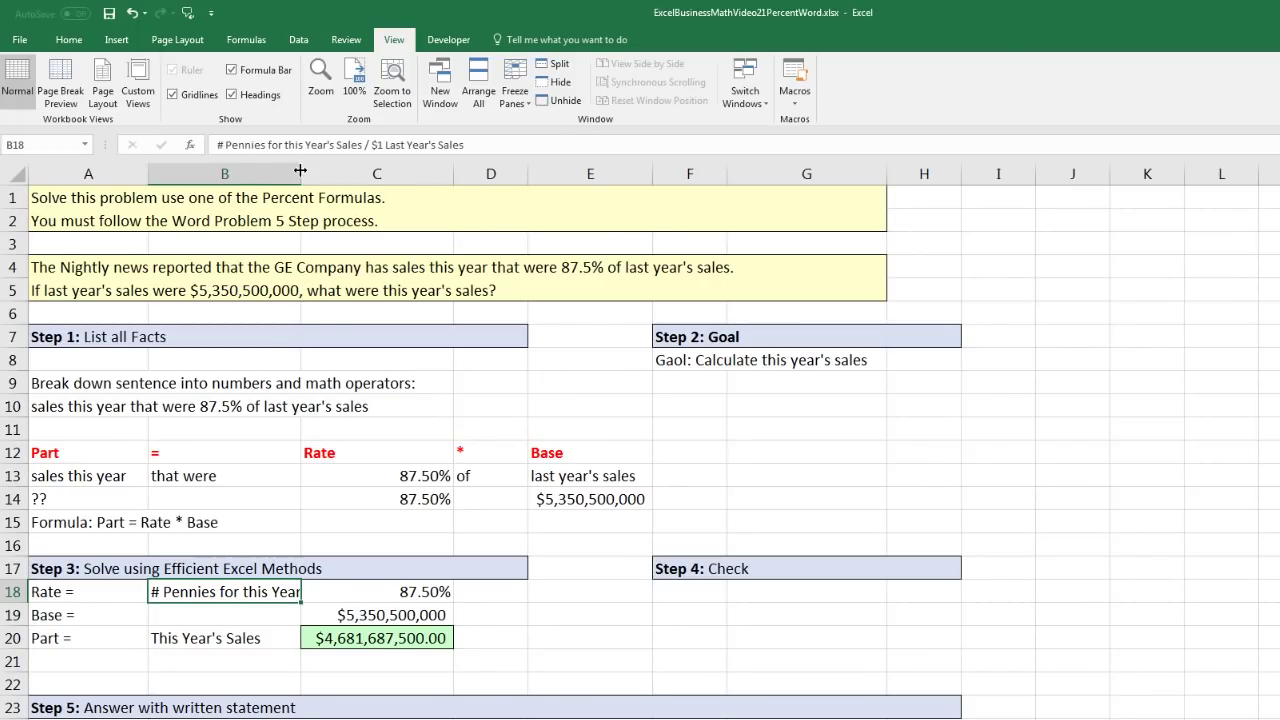
left_click_drag(300, 171, 353, 171)
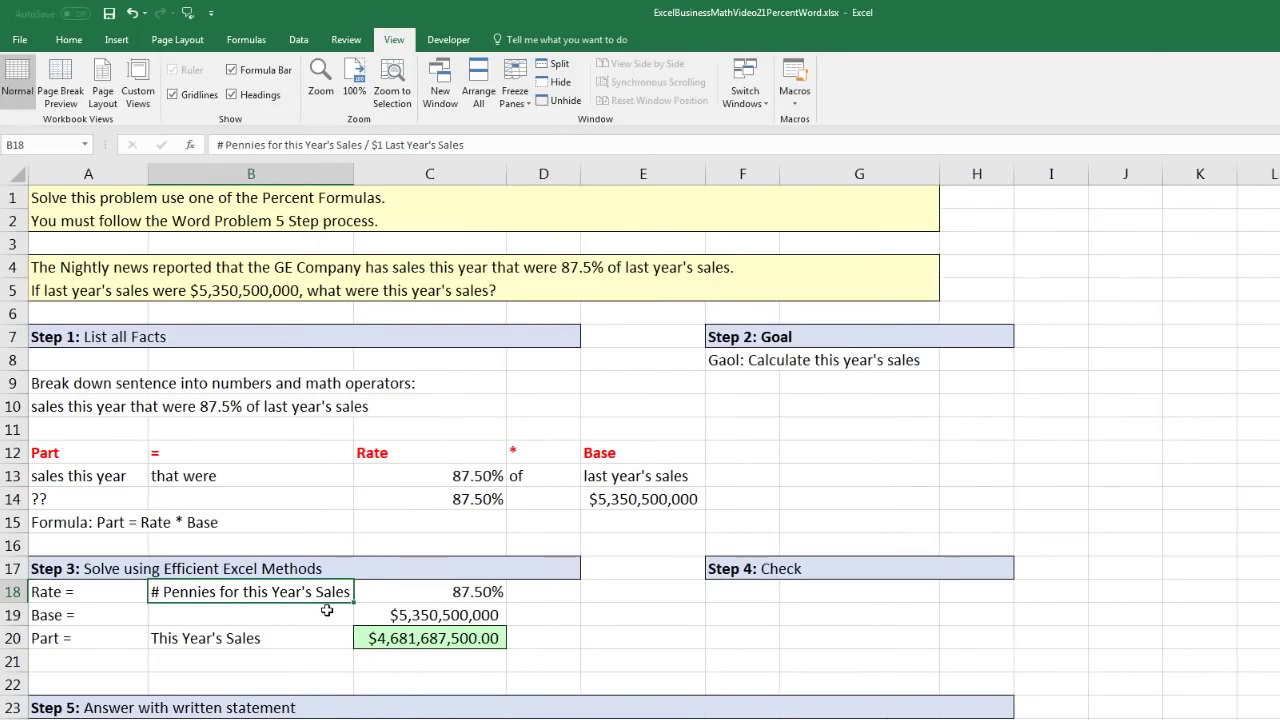
left_click(69, 39)
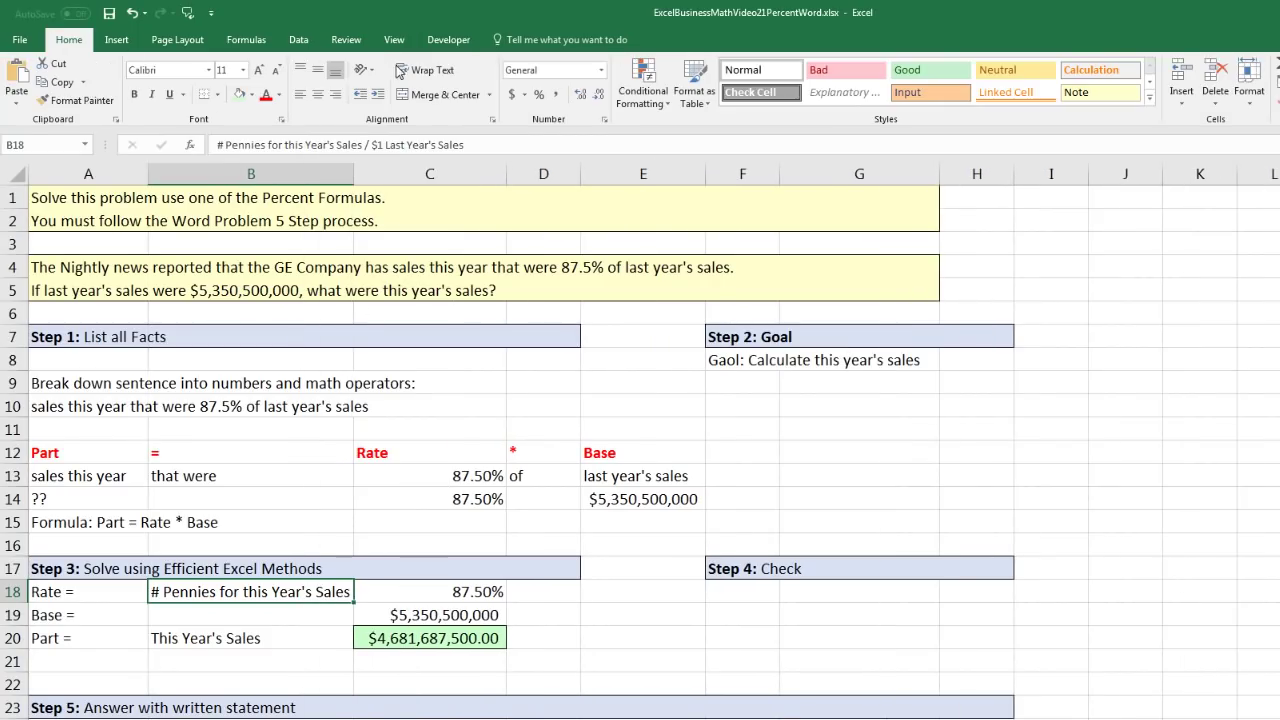
left_click(419, 79)
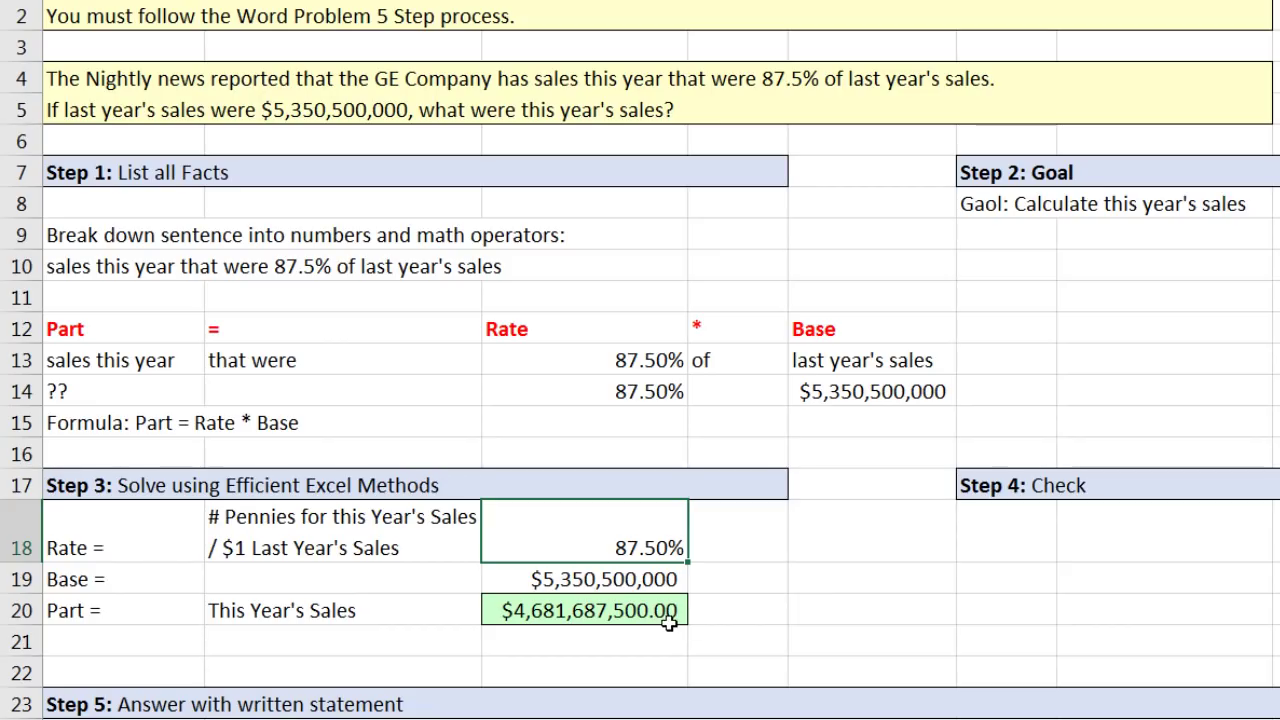
left_click(411, 592)
- Label B19 'Last Year's Sales'
type("Last Year's Sales")
key("Tab")
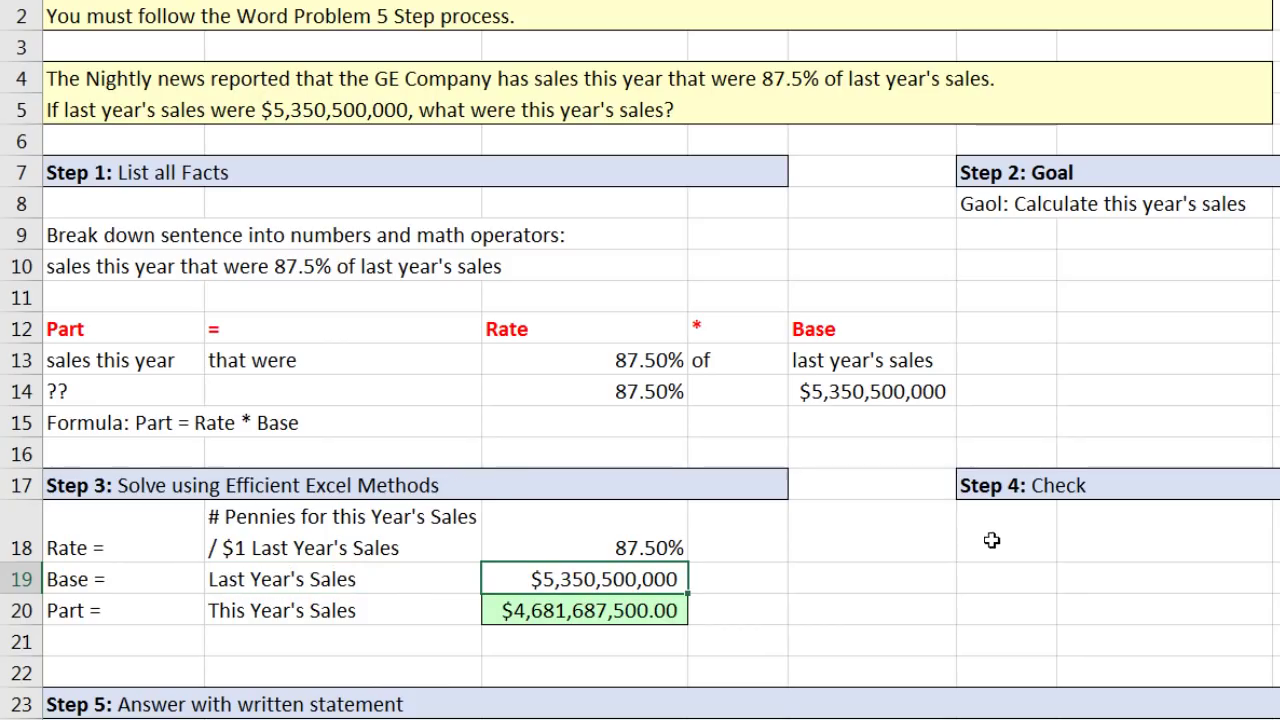
left_click_drag(132, 605, 512, 610)
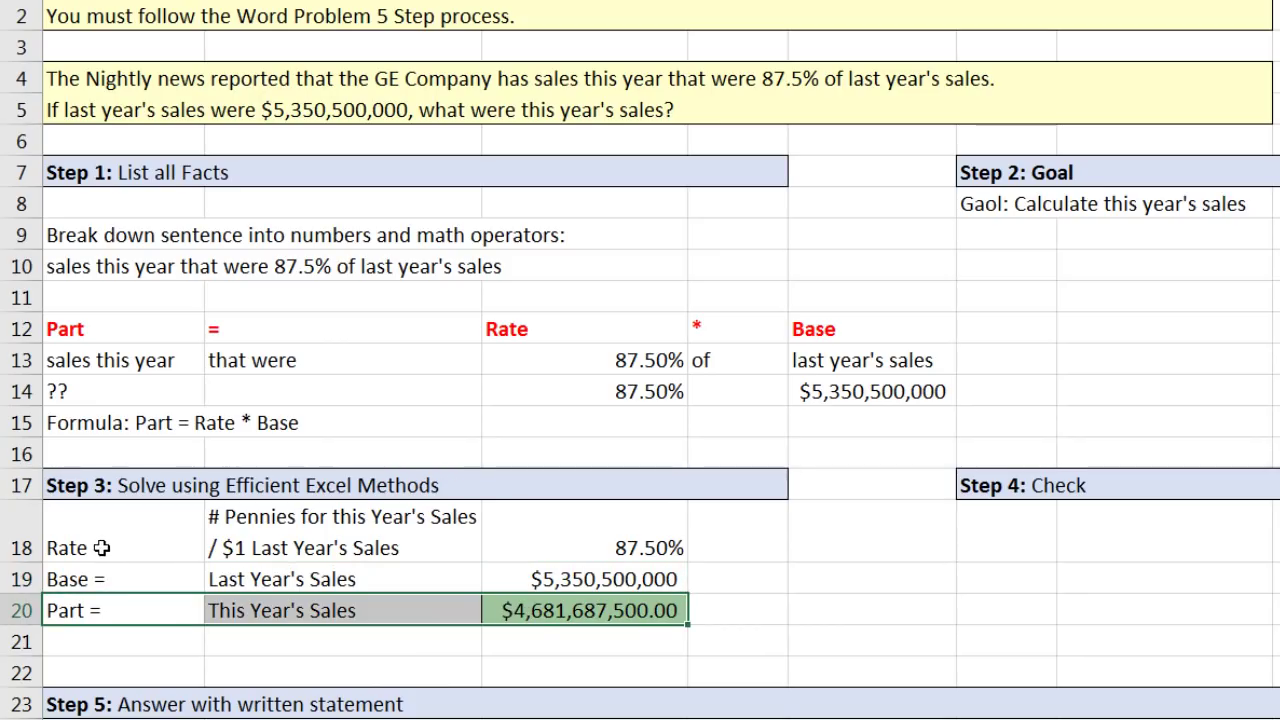
left_click_drag(102, 548, 617, 546)
left_click_drag(130, 580, 572, 580)
- Type 'Check' in F18 and 'Base = Part/Rate' in G18
left_click(986, 563)
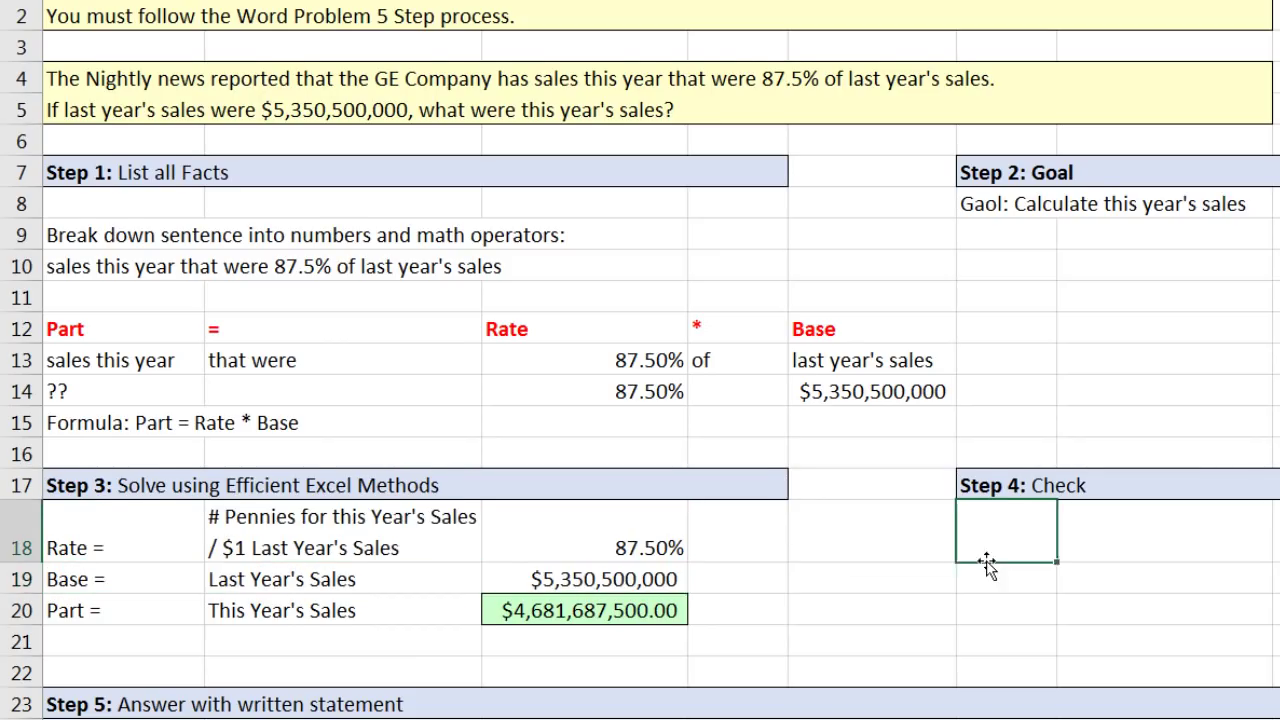
type("Check")
key("Tab")
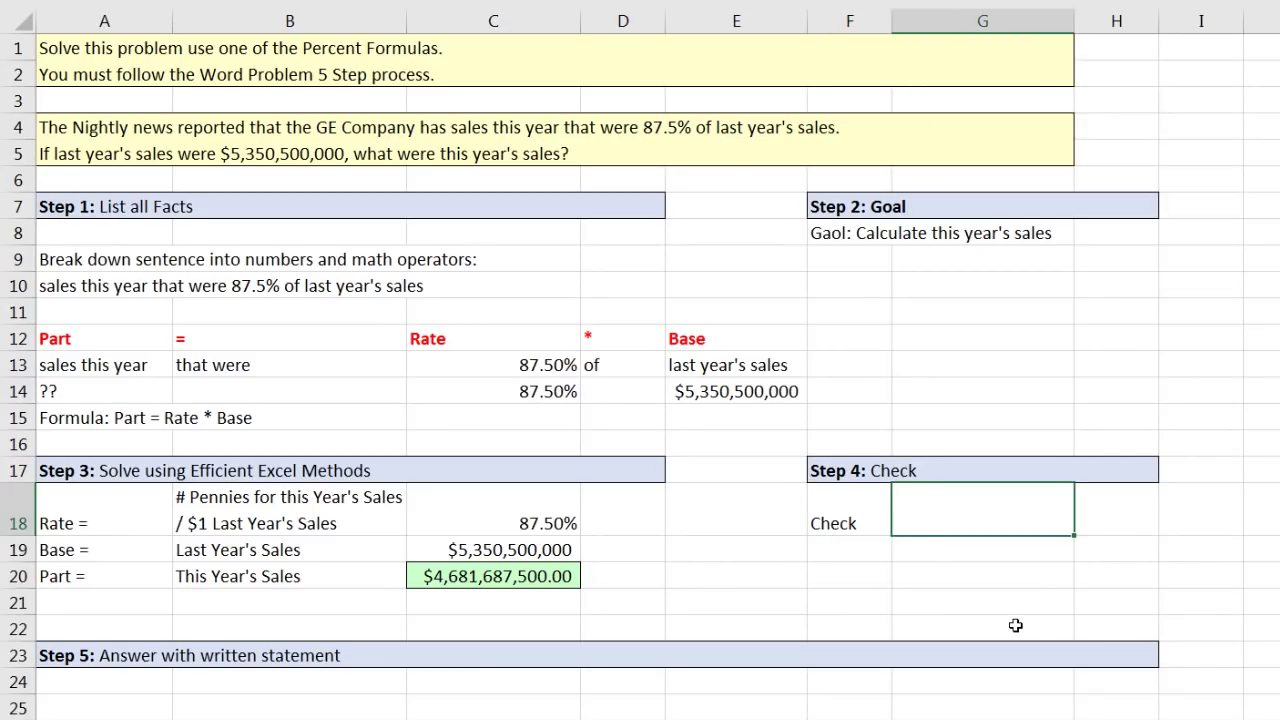
type("Base = Part/Rat")
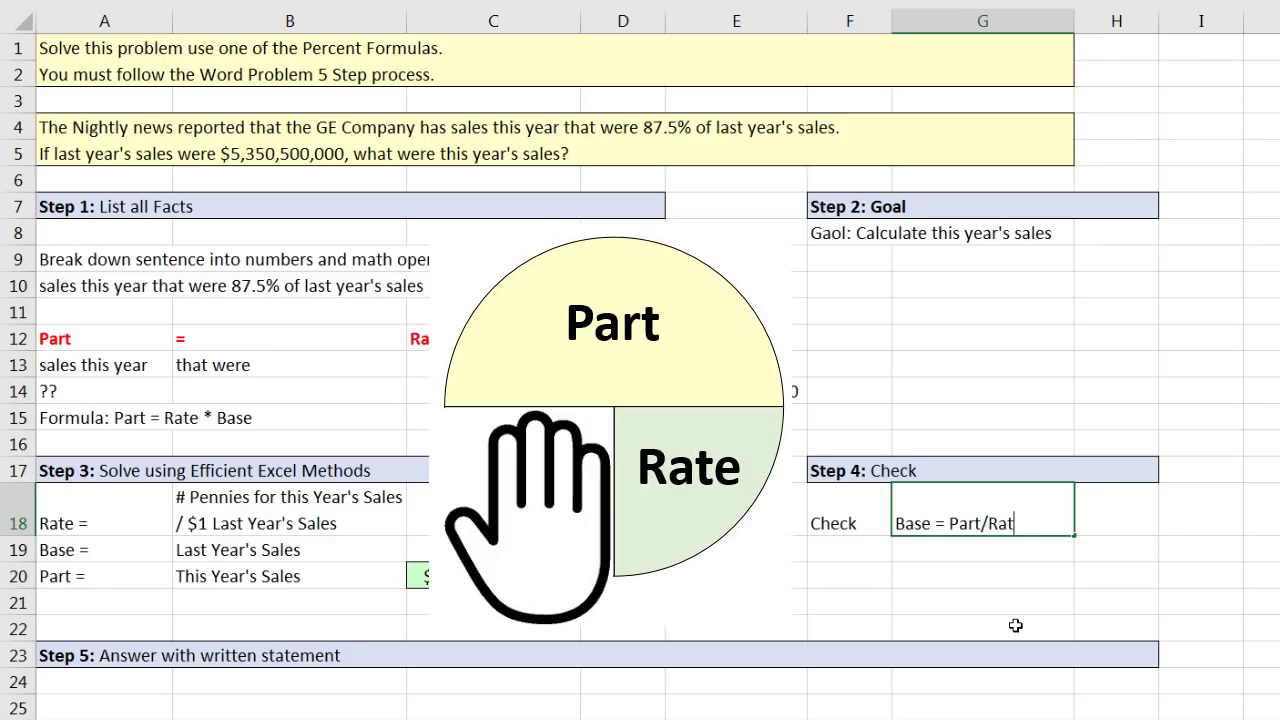
type("e")
key("Tab")
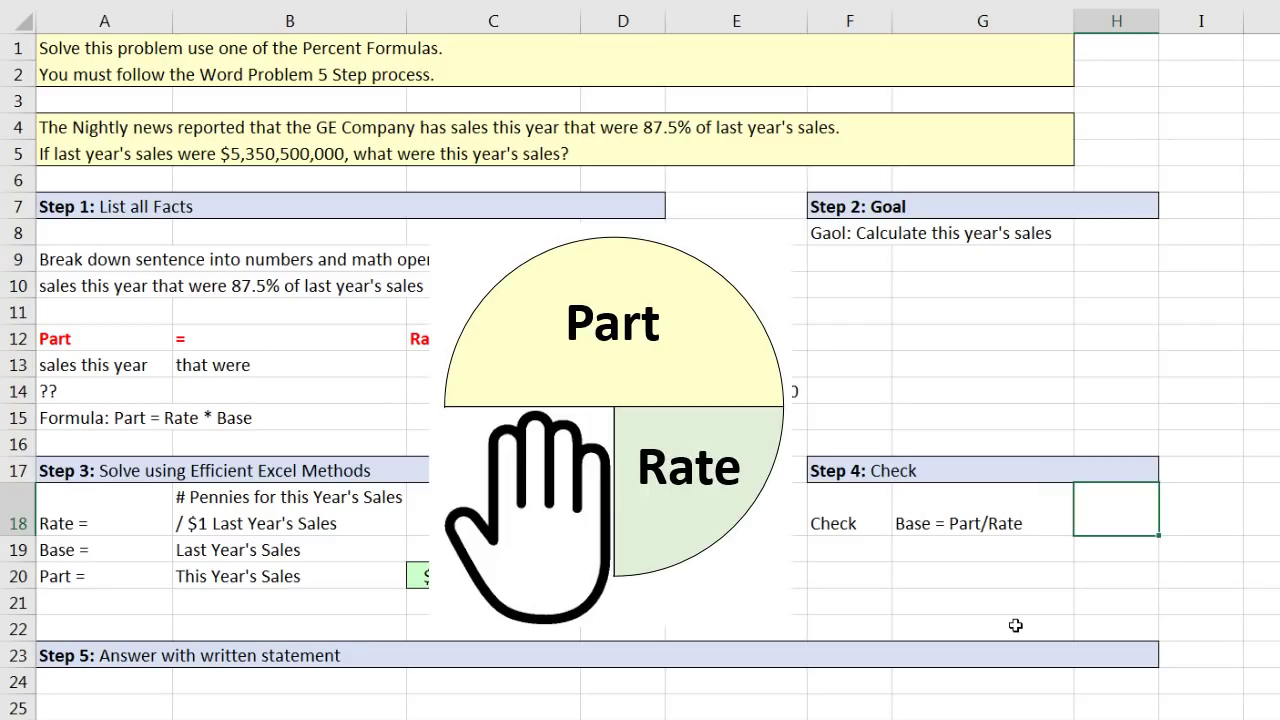
- Copy C20's green formatting to H18 and enter =C20/C18 there, giving $5,350,500,000.00
right_click(453, 578)
left_click(470, 224)
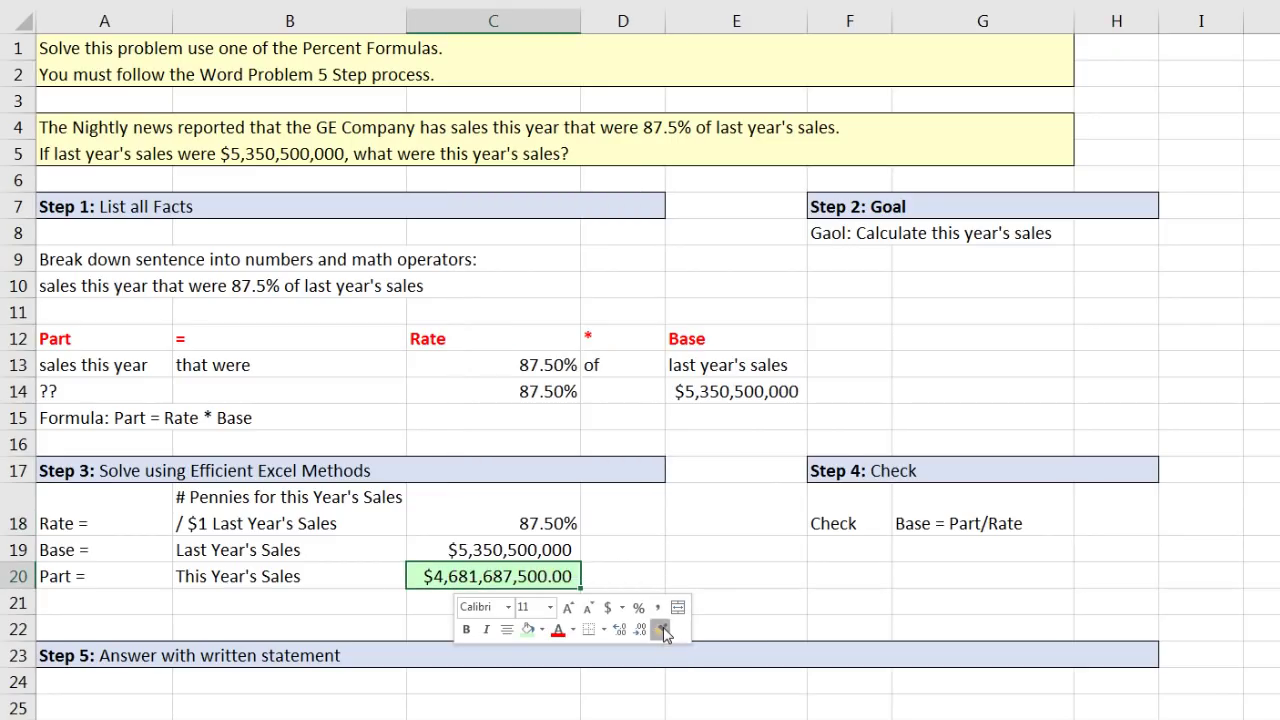
left_click(1126, 510)
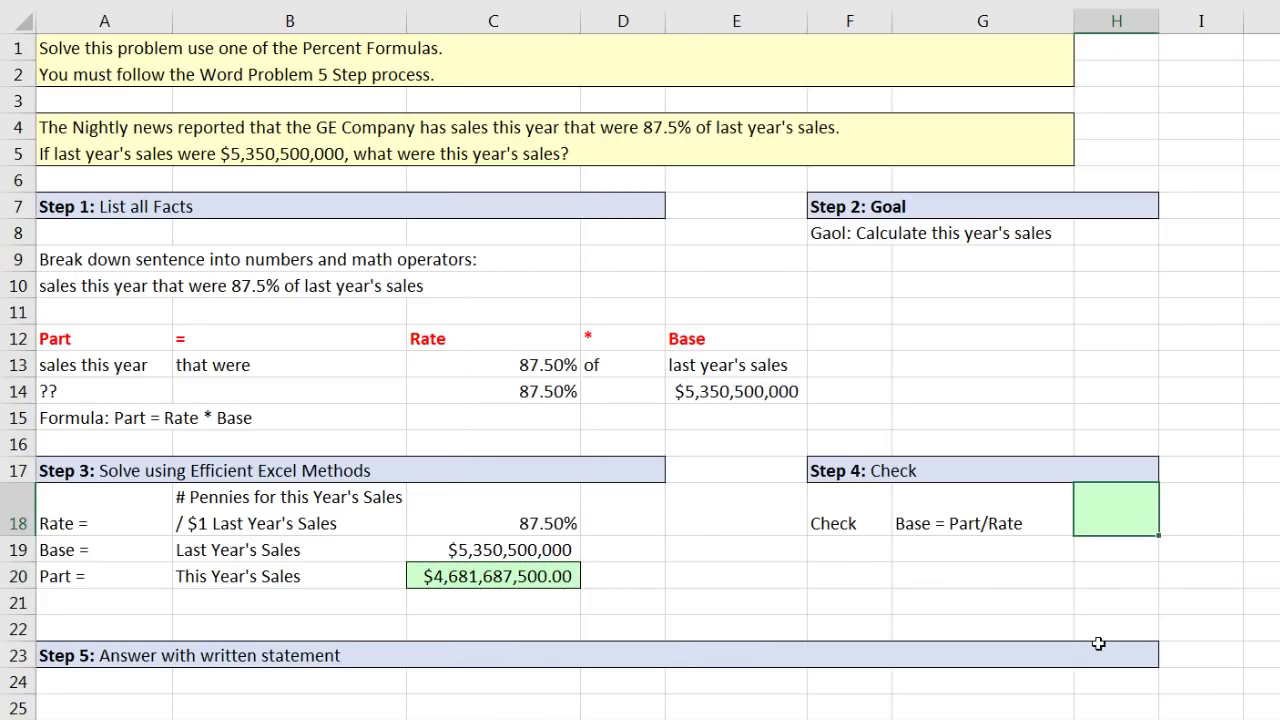
type("=")
left_click(567, 576)
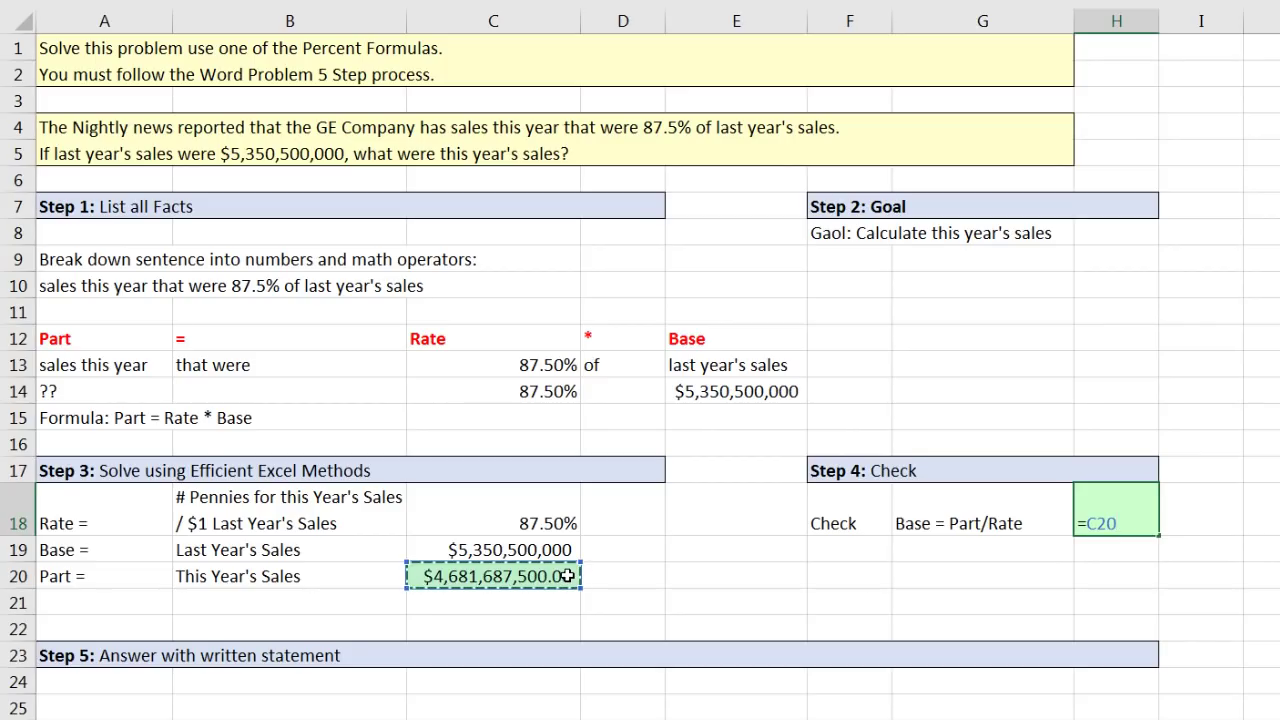
left_click(496, 530)
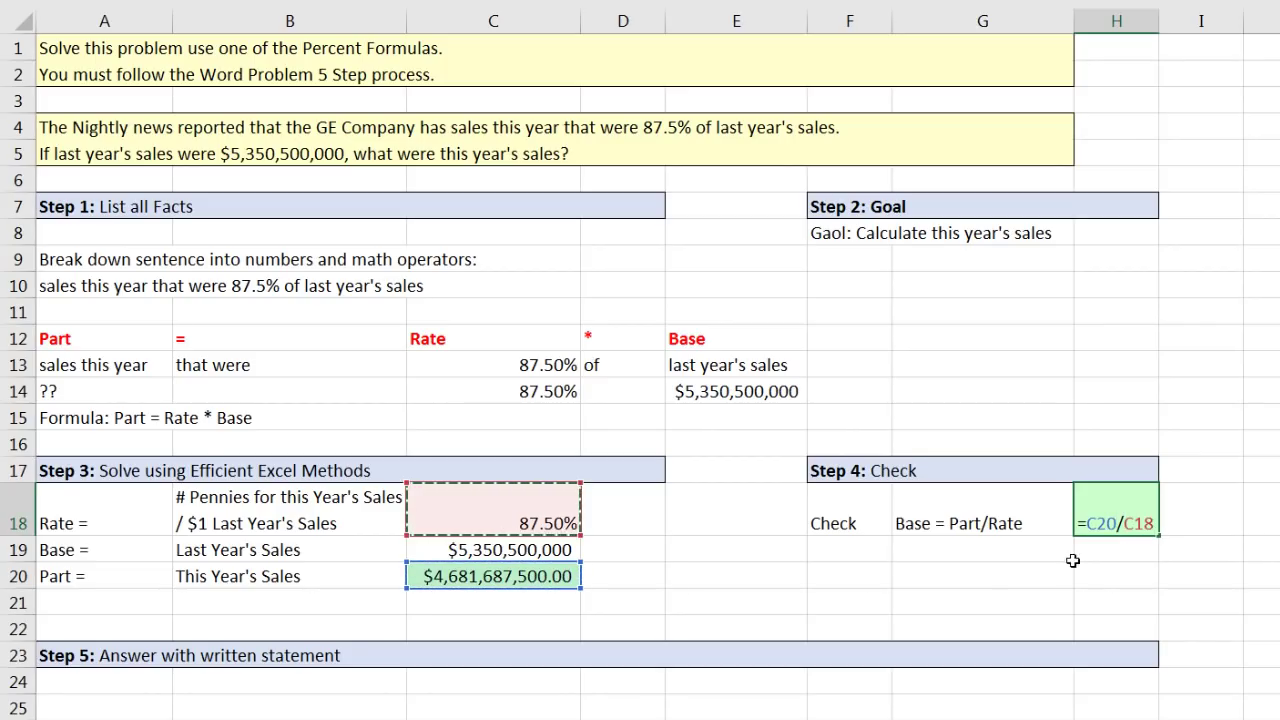
key("Return")
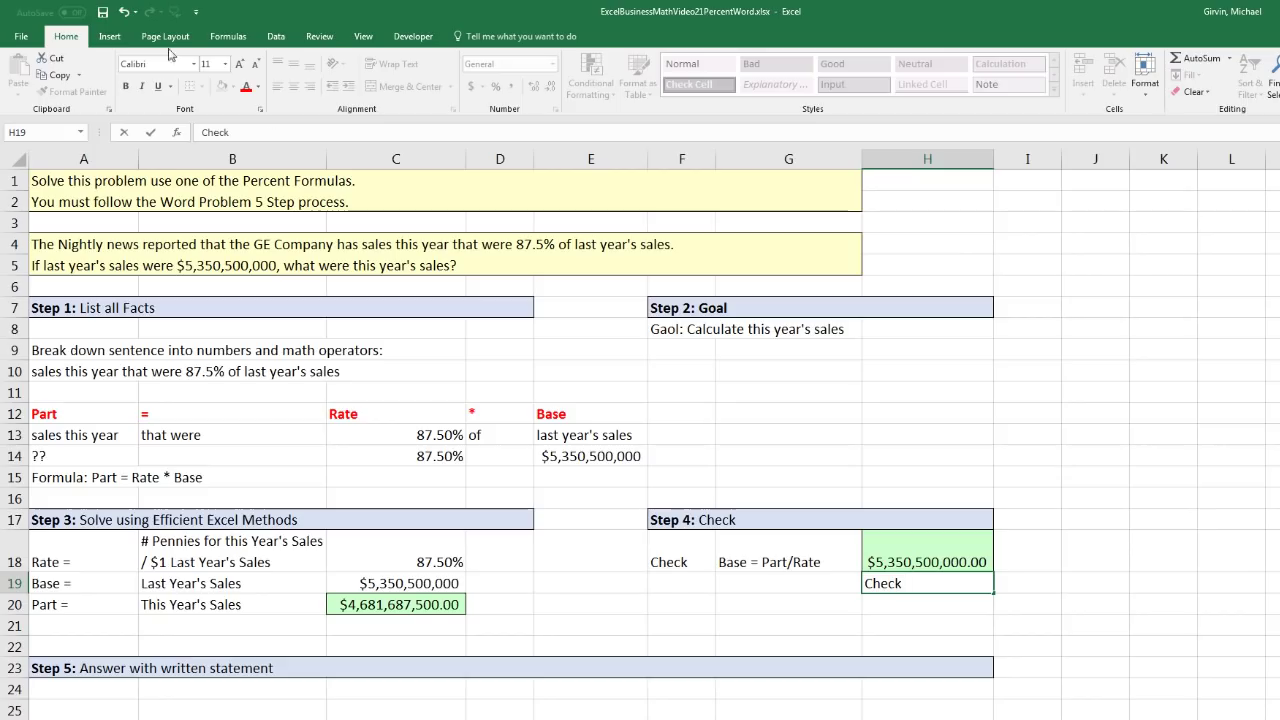
- Insert a Wingdings checkmark symbol after the word Check and commit the cell
left_click(110, 37)
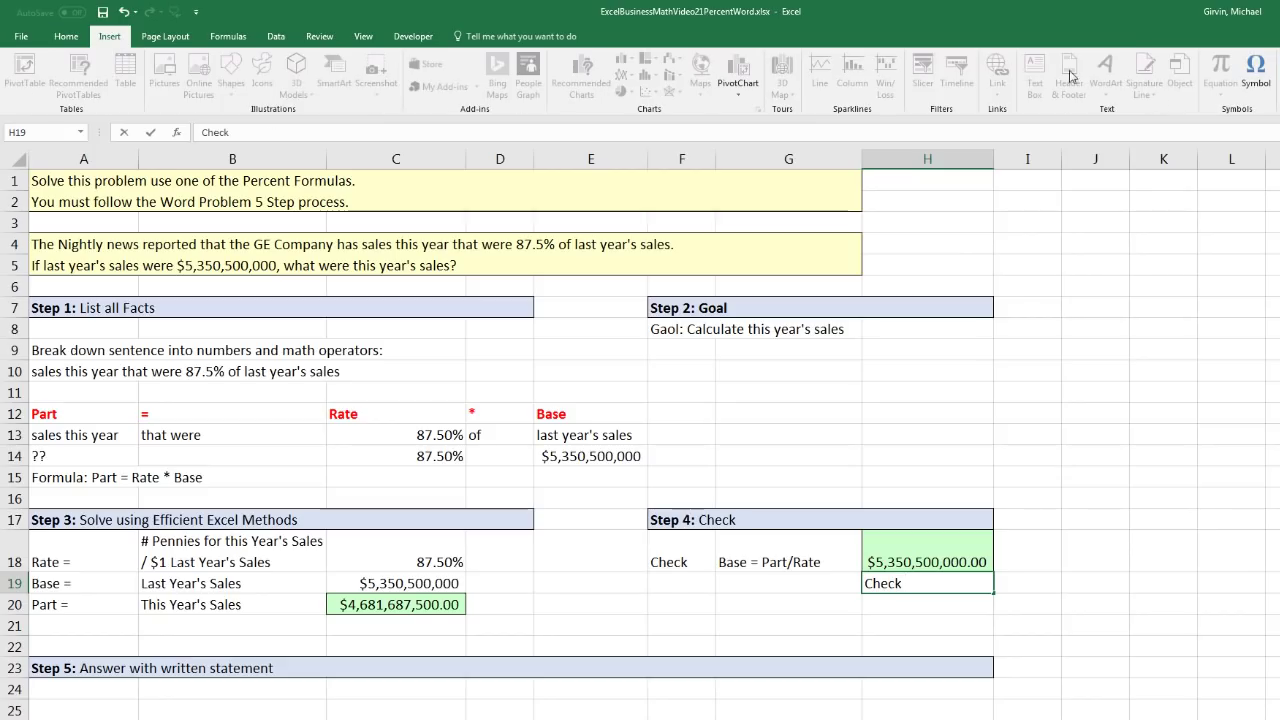
left_click(1252, 78)
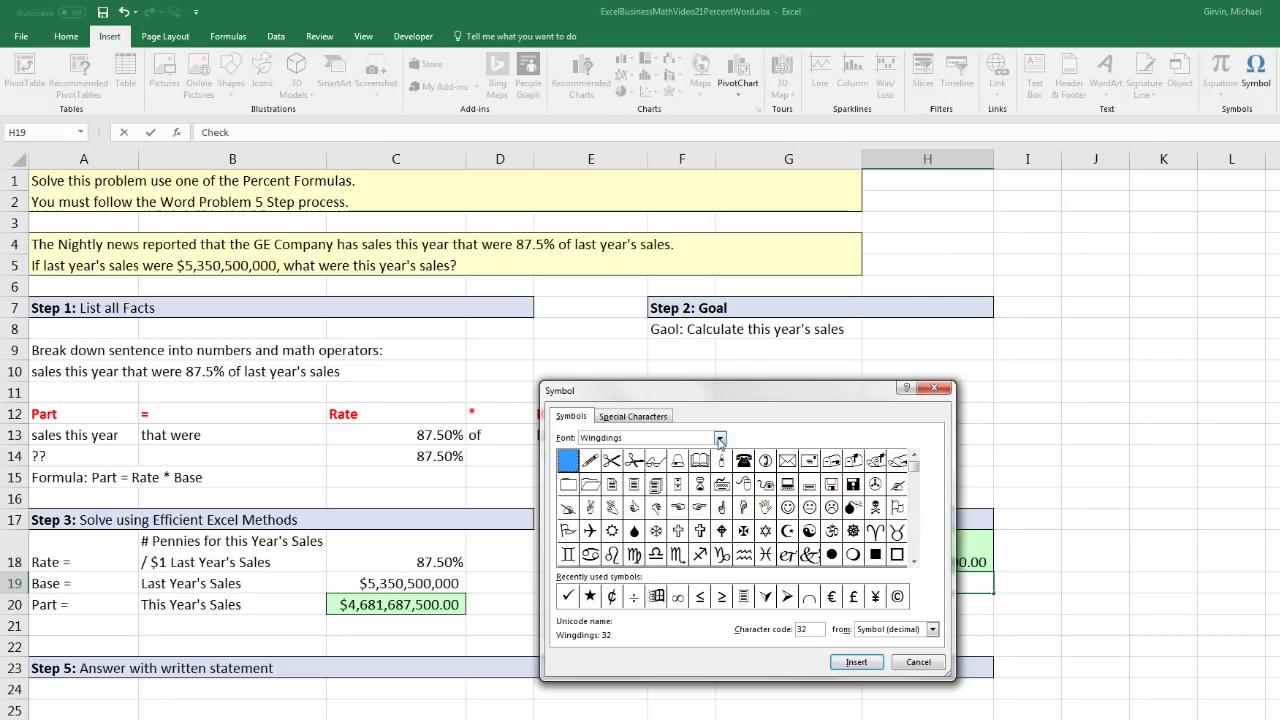
left_click(568, 597)
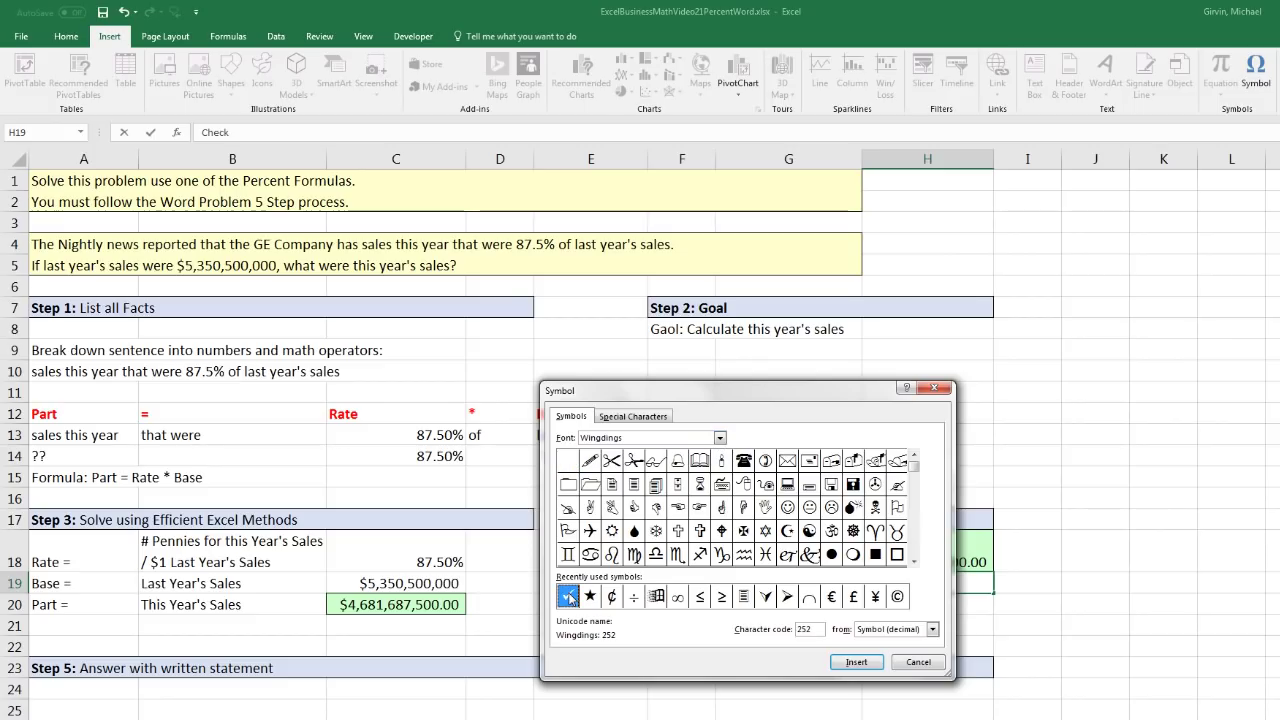
left_click(845, 662)
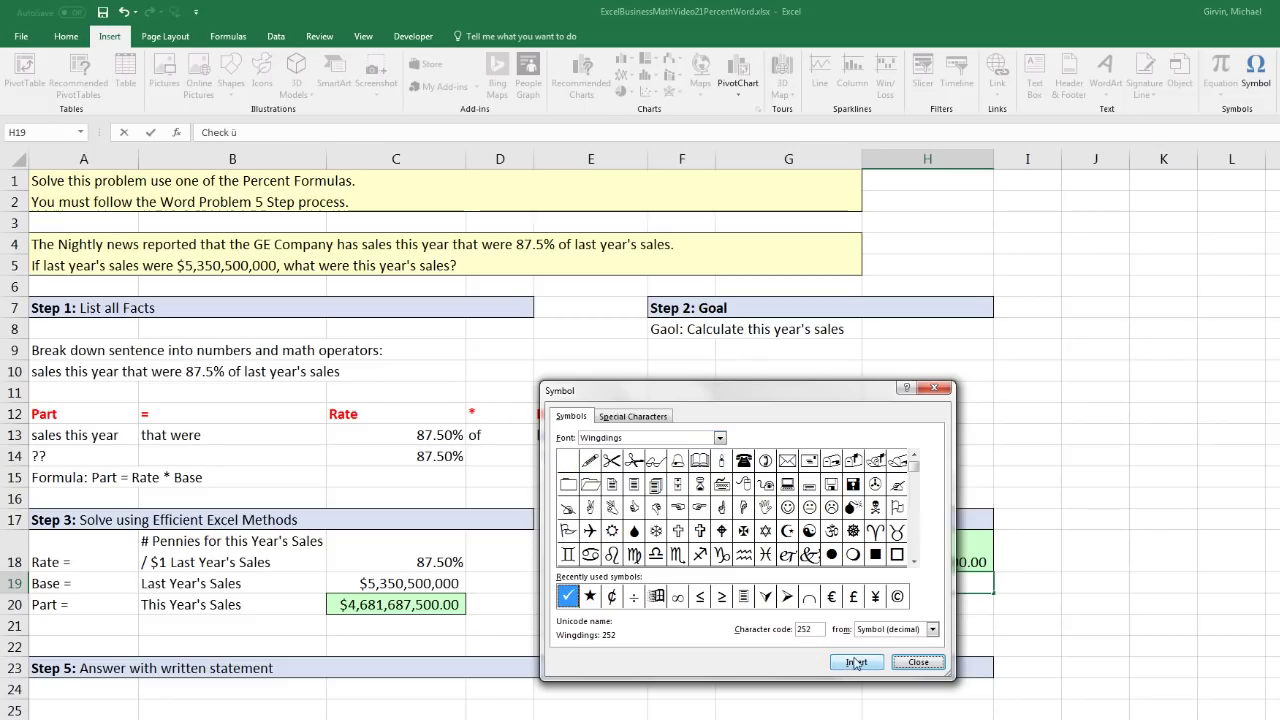
left_click(913, 664)
key("Return")
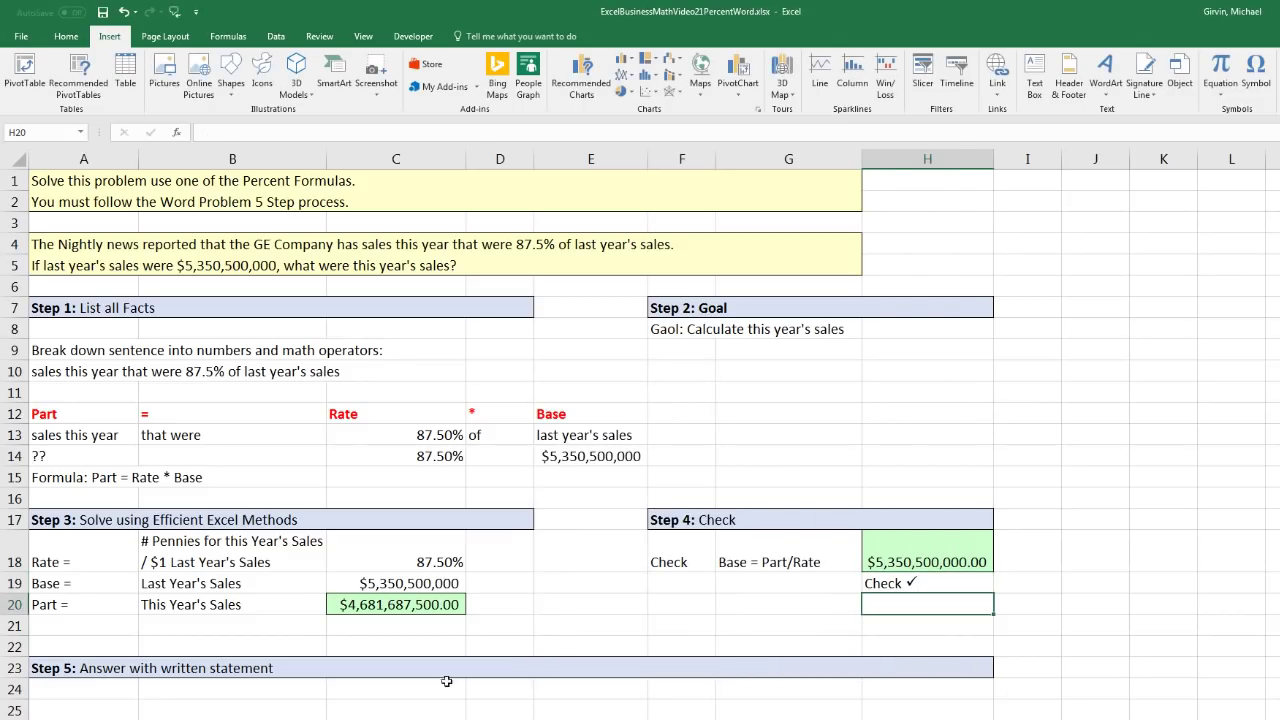
- Enter 'This year's sales are $4,681,687,500' in A24 as the answer statement
left_click(102, 689)
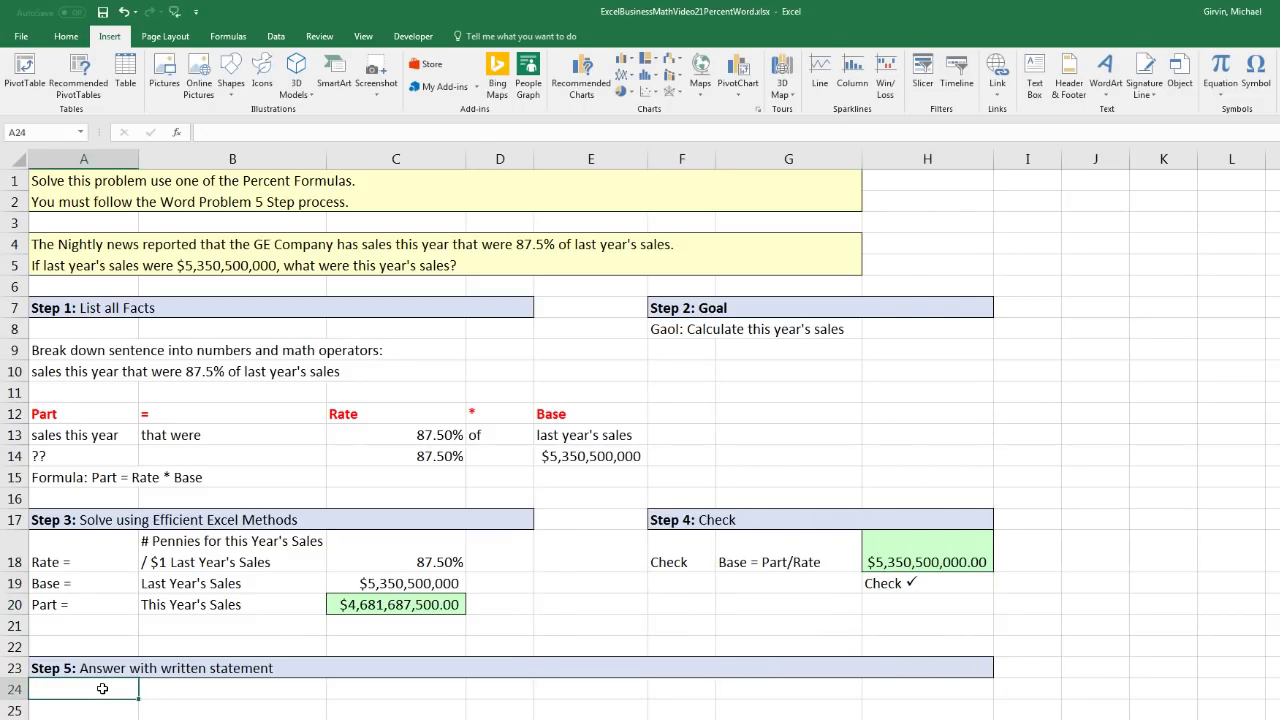
type("This year's sales are $4,681,687,500")
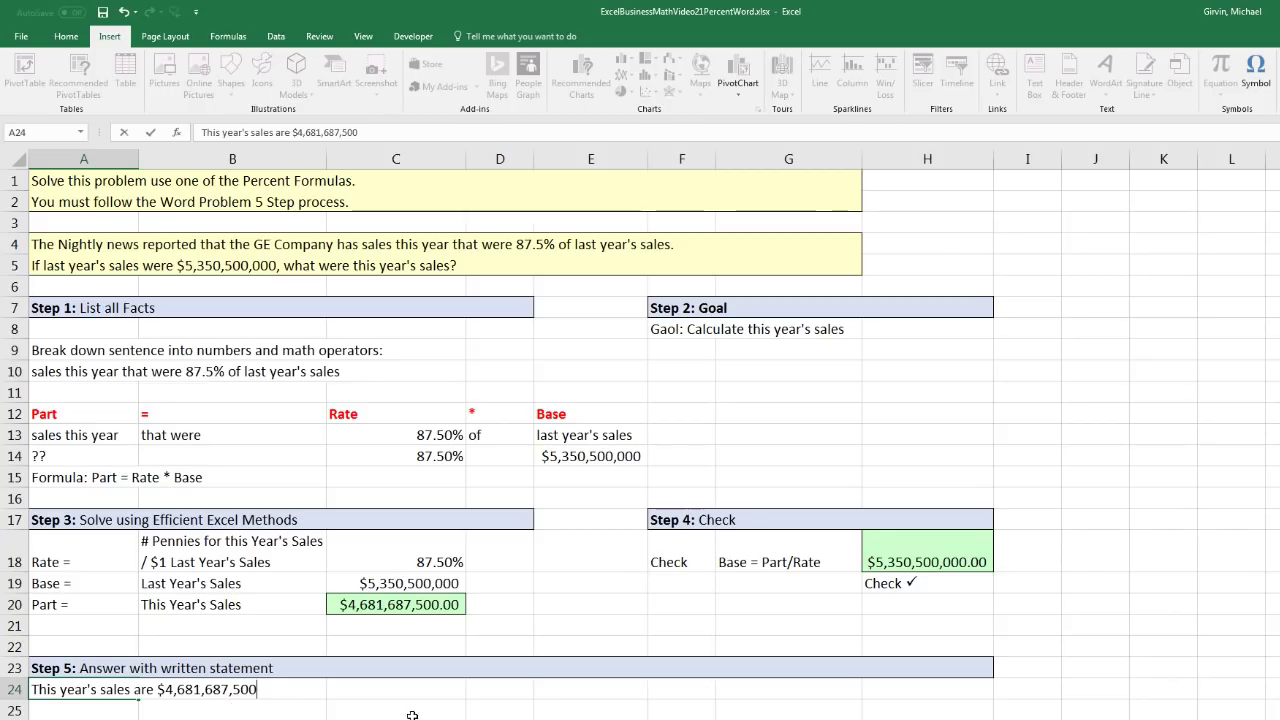
key("Return")
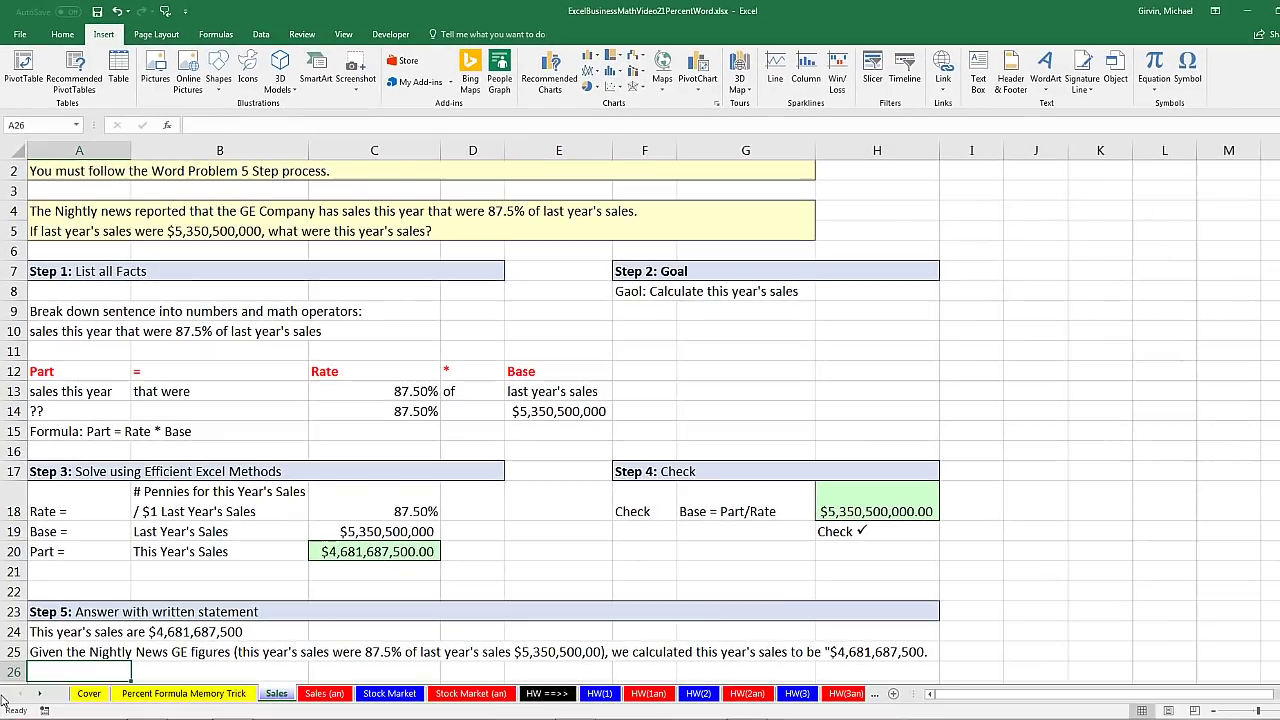
scroll(215, 600, "up", 1)
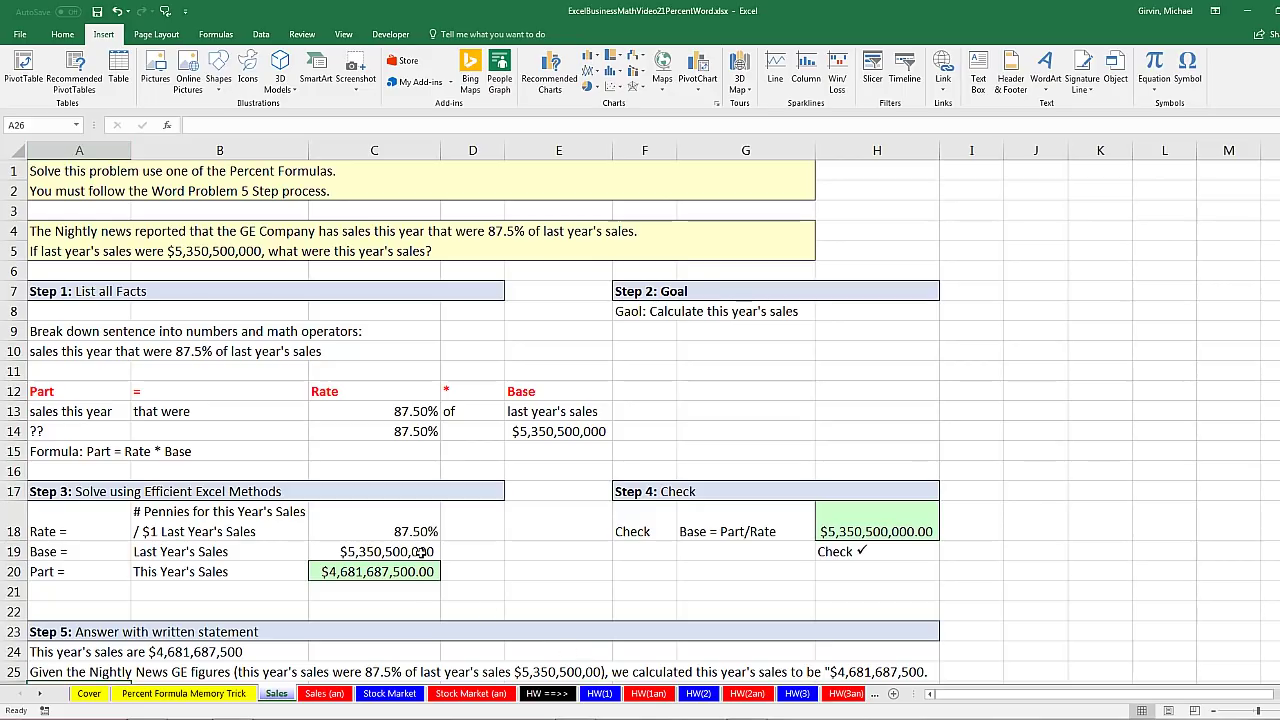
- Switch to the Stock Market sheet
left_click(386, 696)
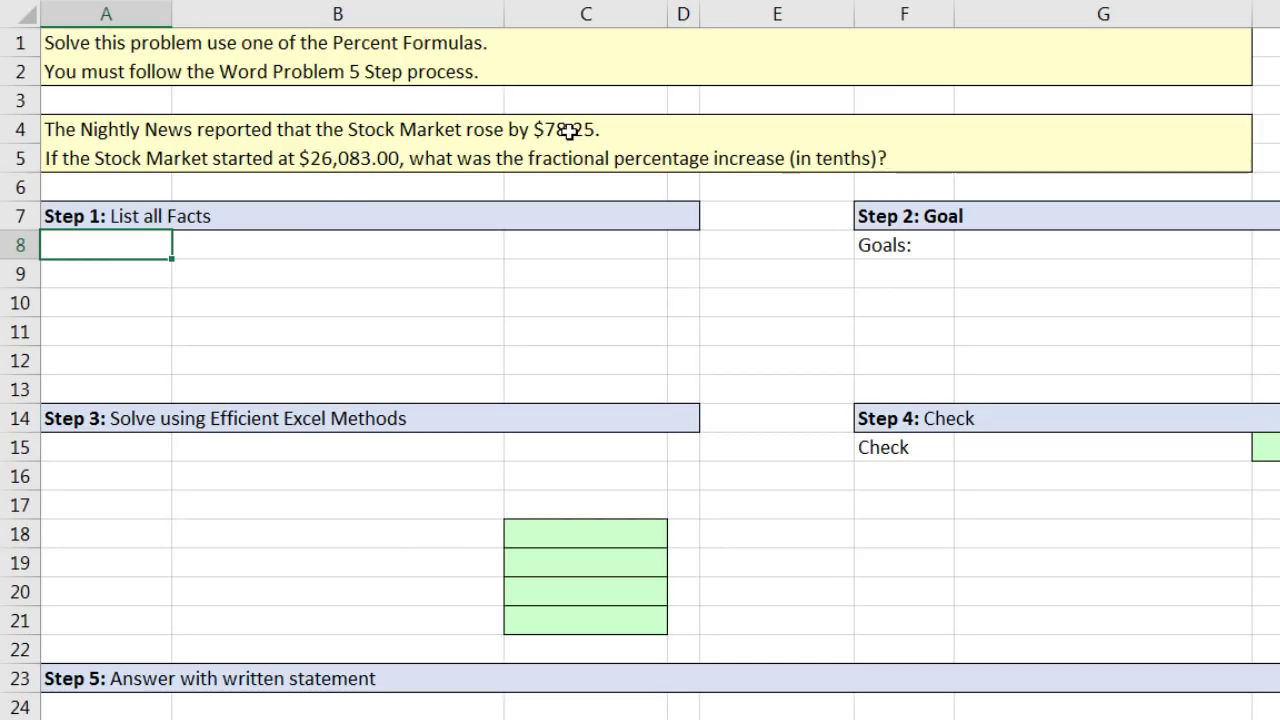
- Enter the Part fact: 'Part =', 'Amount that Stock Market Rose', $78.25
type("Part =")
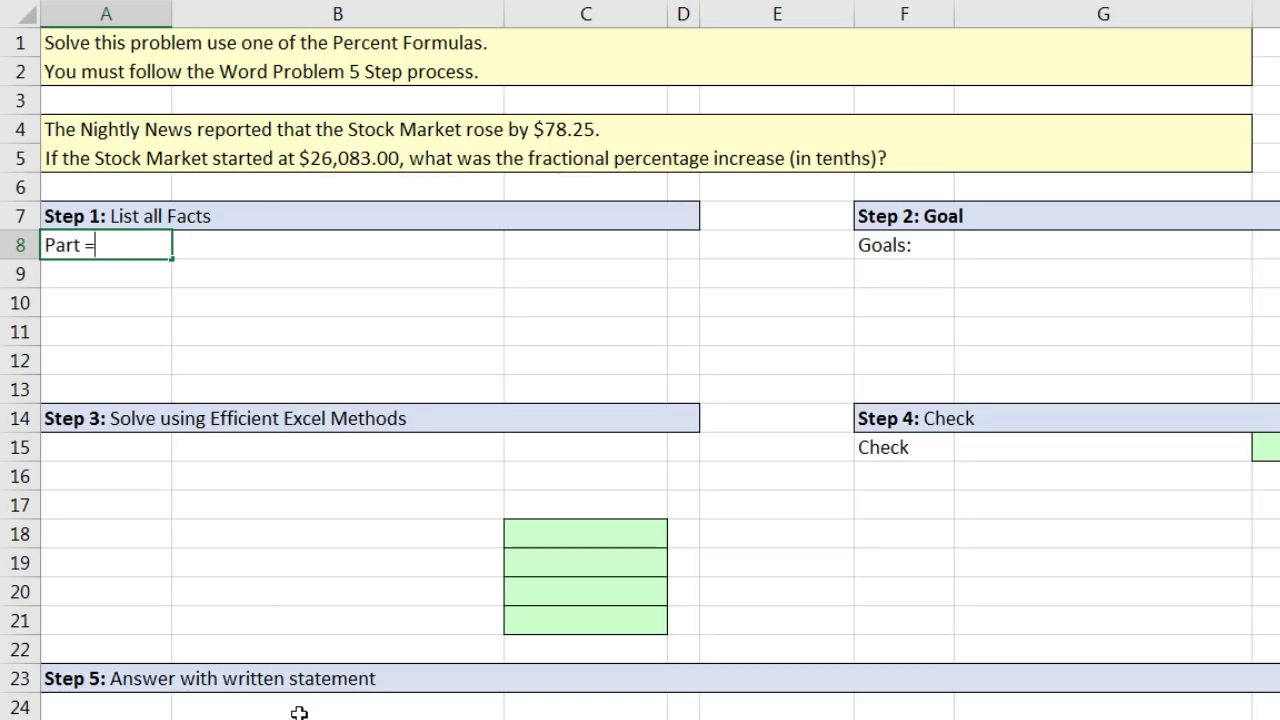
key("Tab")
type("Amount that Stock Market Ro")
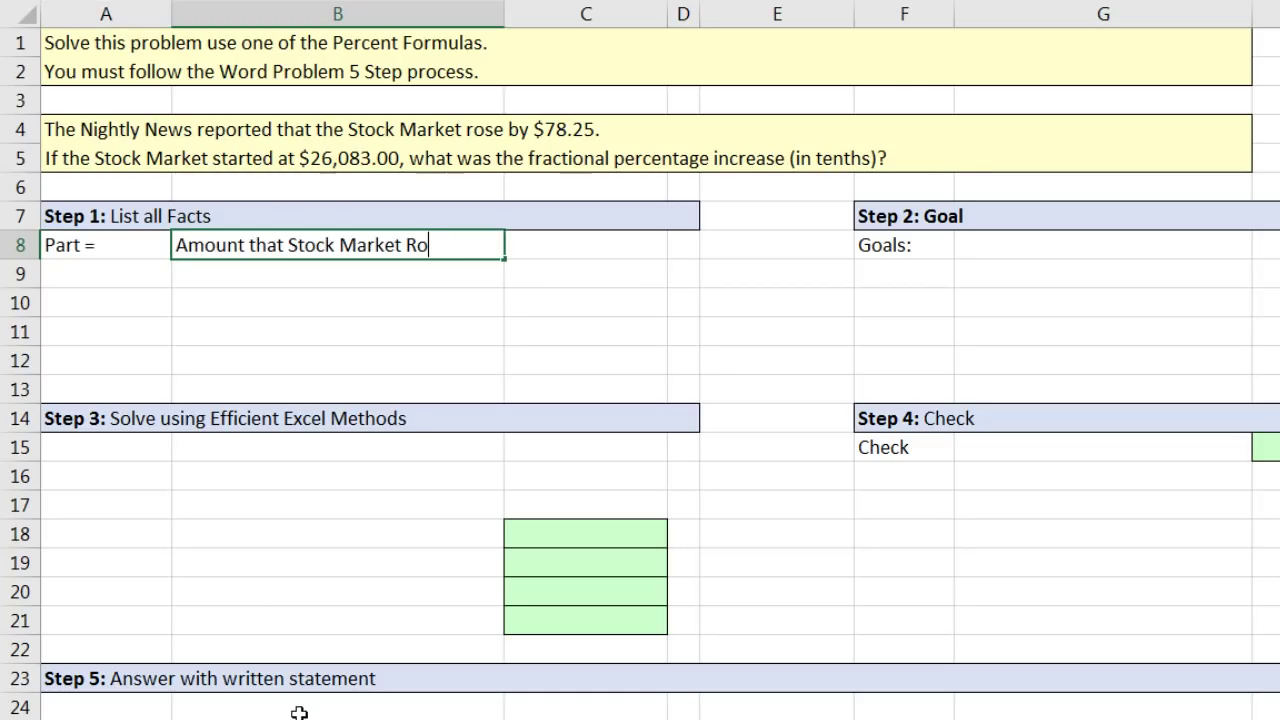
type("se")
key("Tab")
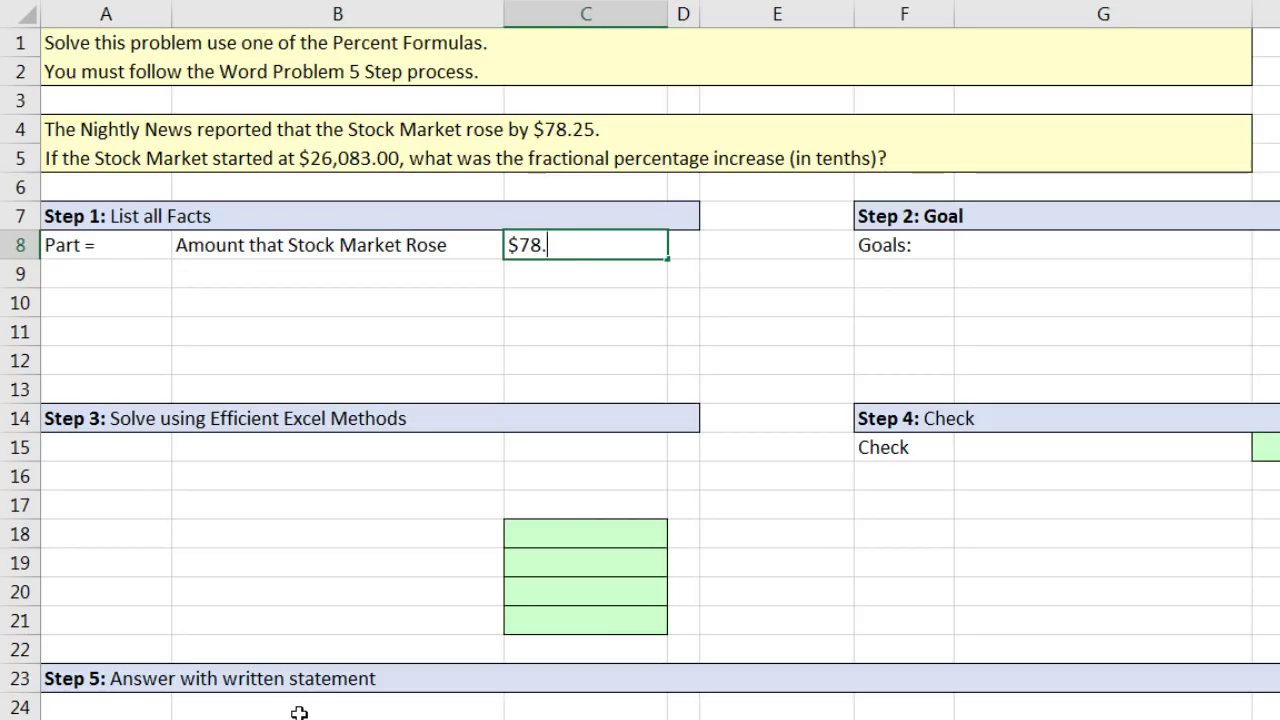
type("$78.25")
key("Return")
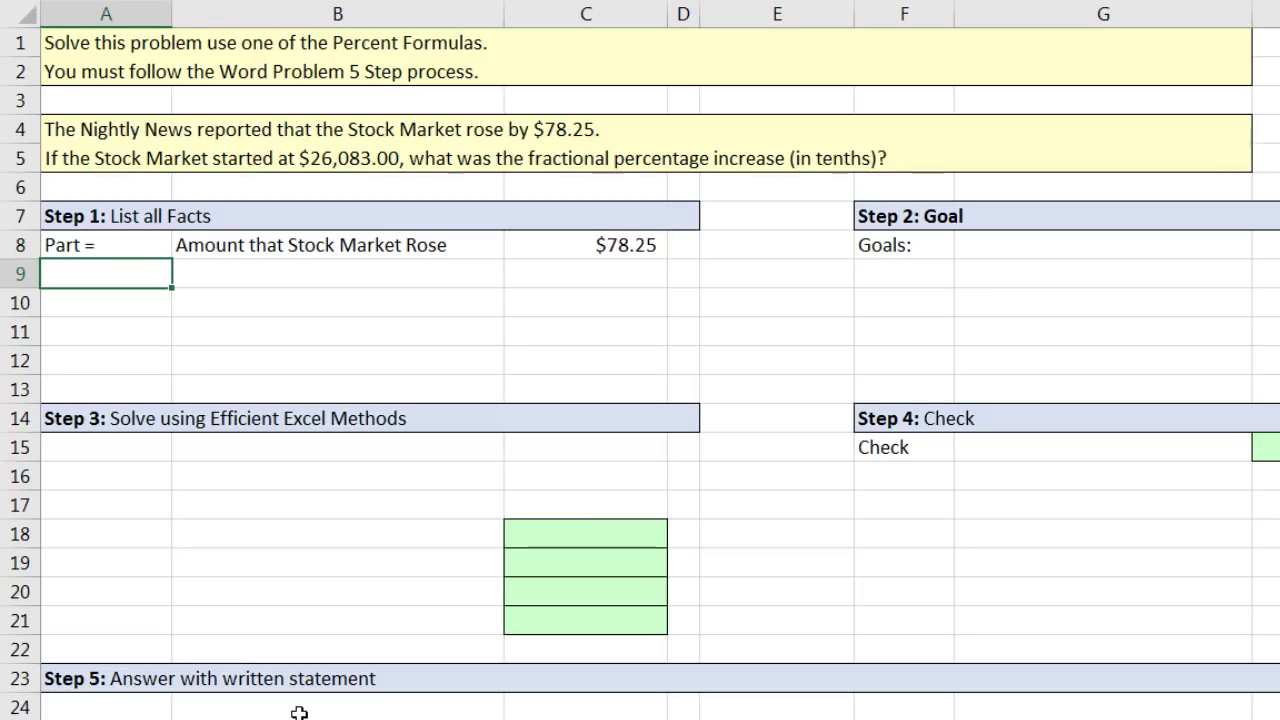
- Enter the Base fact: 'Base =', 'Stock Market Starting Amount', $26,083
type("Base =")
key("Tab")
type("Stock M")
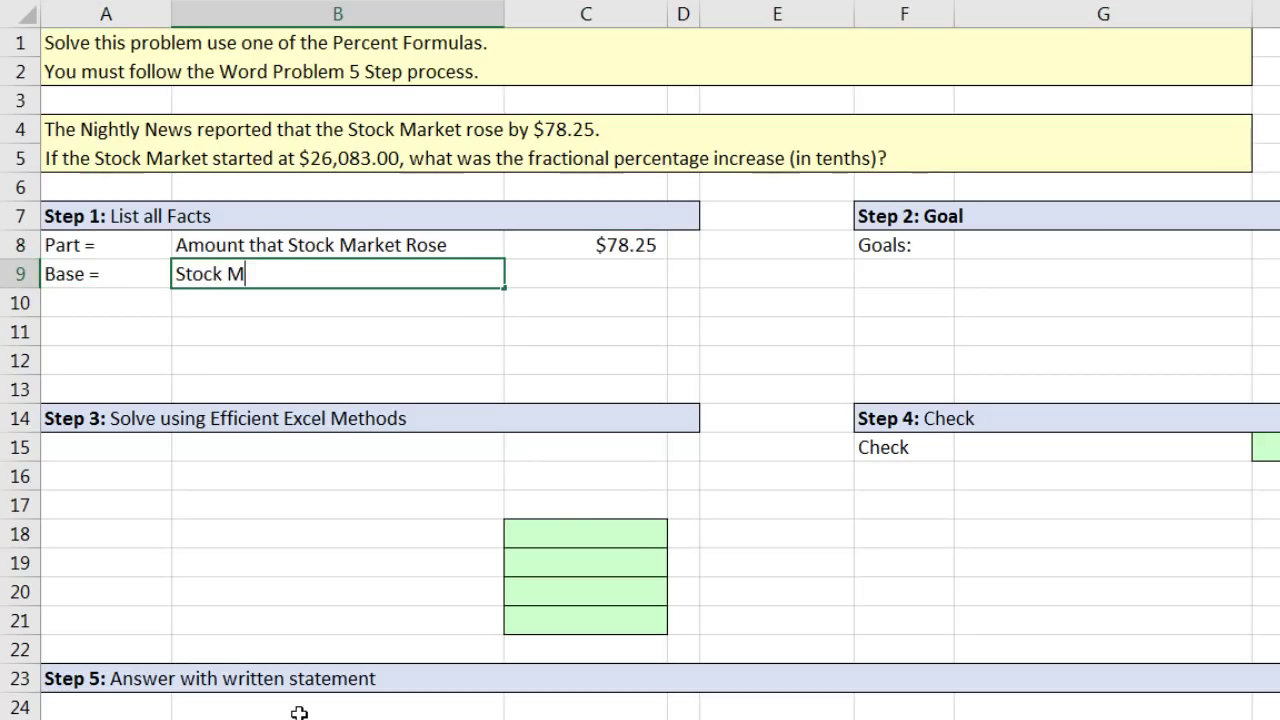
type("arket Starting Amount")
key("Tab")
type("$")
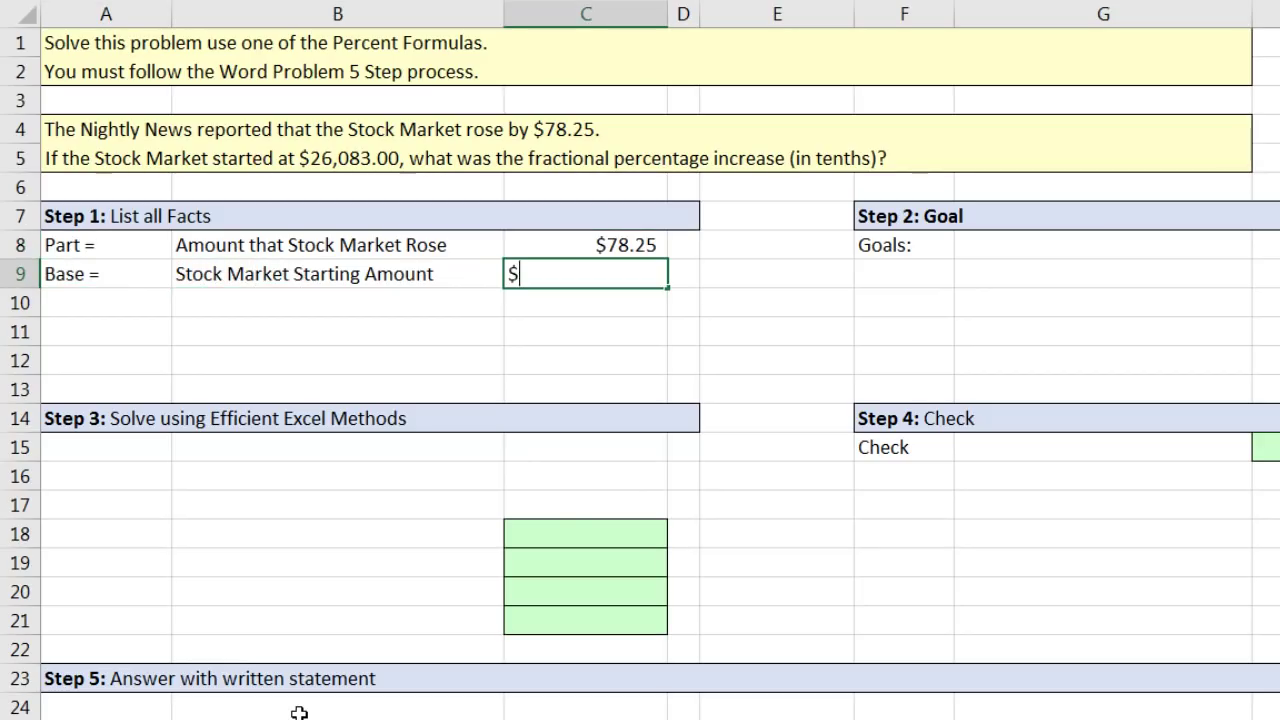
type("26,083")
key("Return")
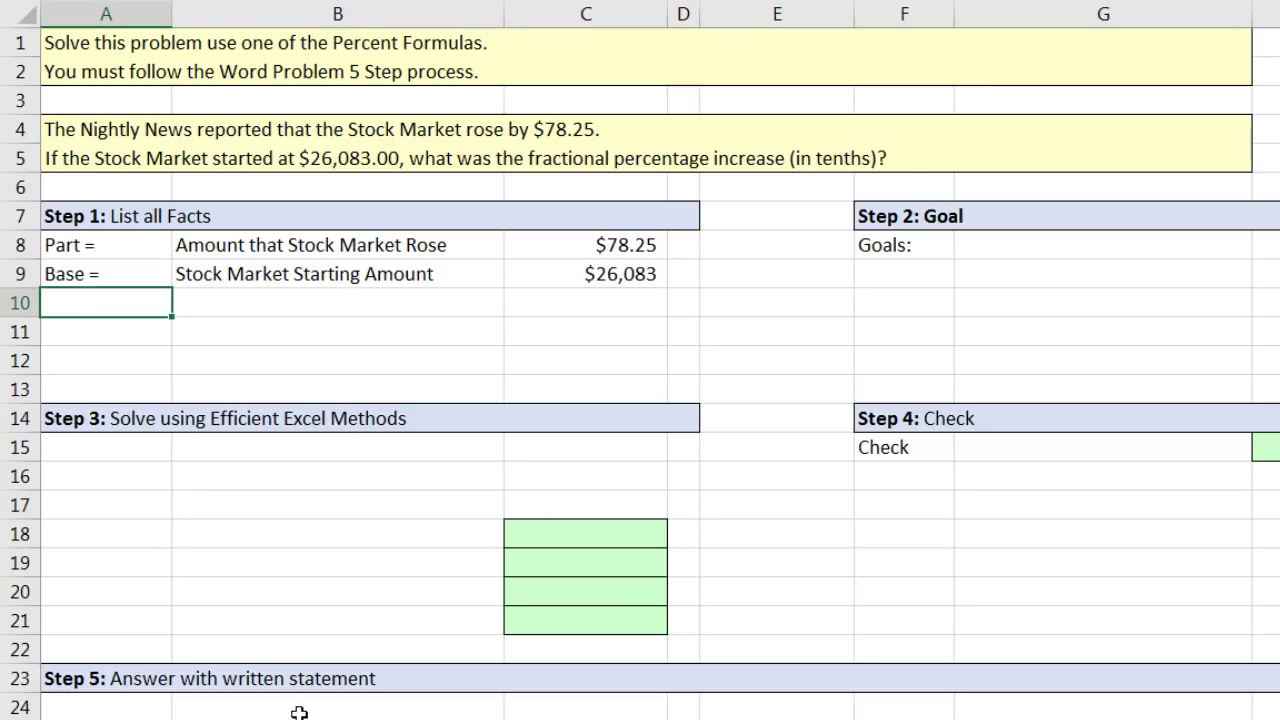
- Enter the Rate fact 'Fractional Percentge Increase (10ths)' with value ??, and add a 'Formula =' label in A11
type("Rate =")
key("Tab")
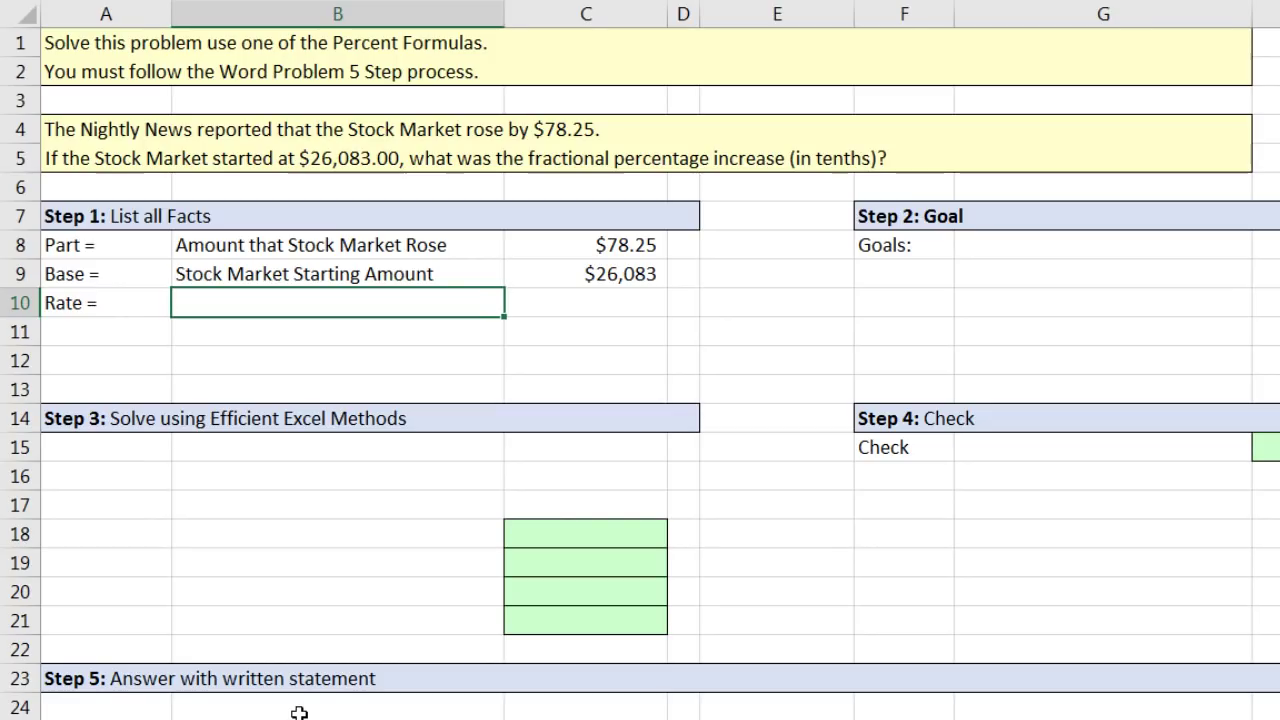
type("Fractio")
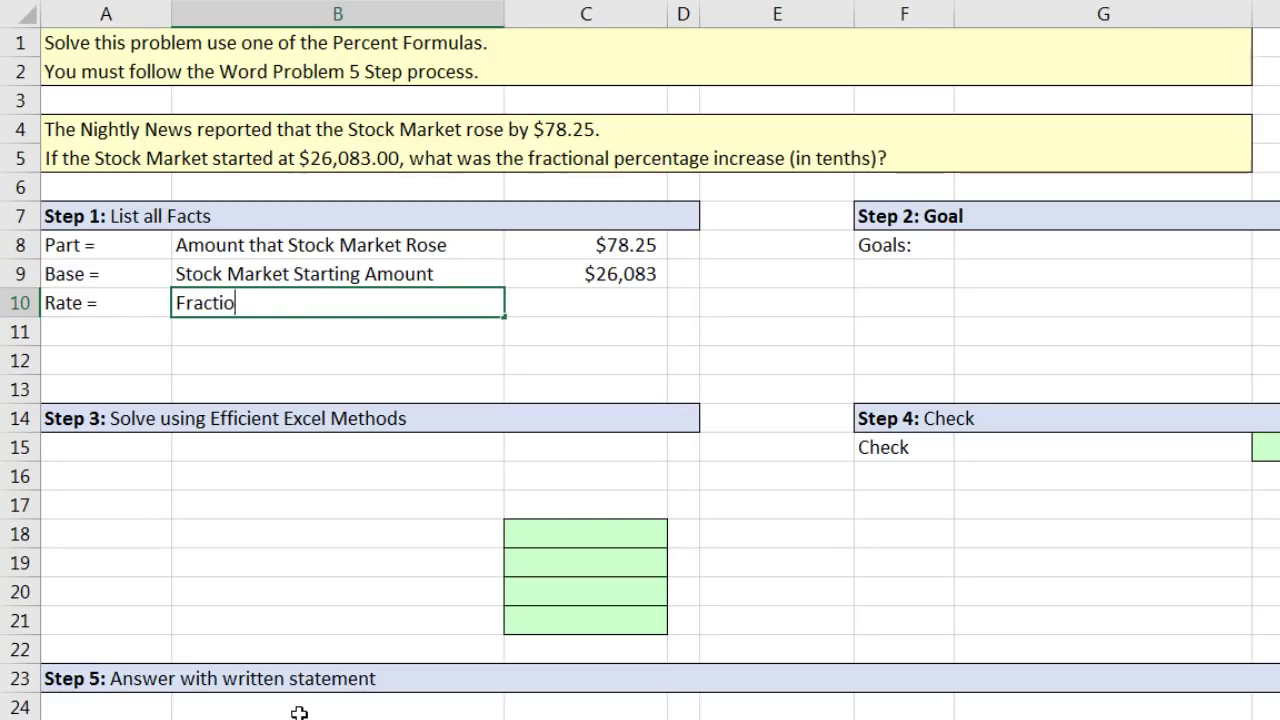
type("nal Percentge Increase (10ths")
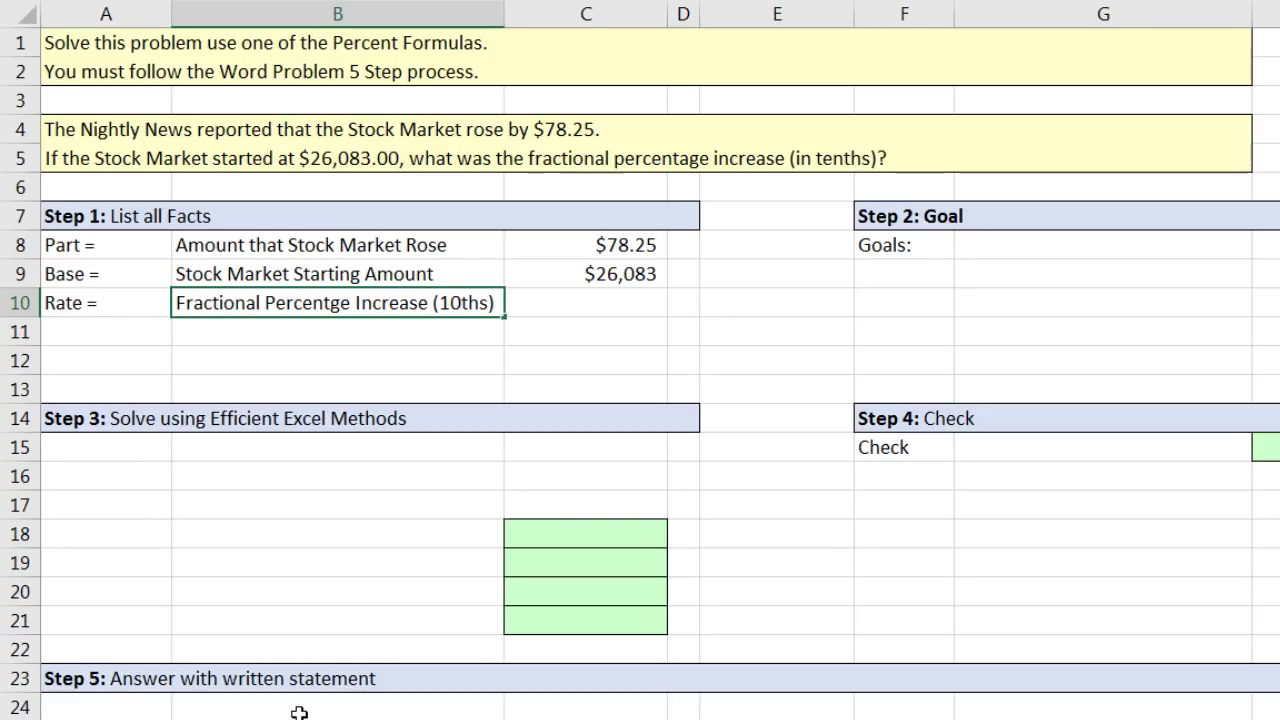
key("Tab")
type("??")
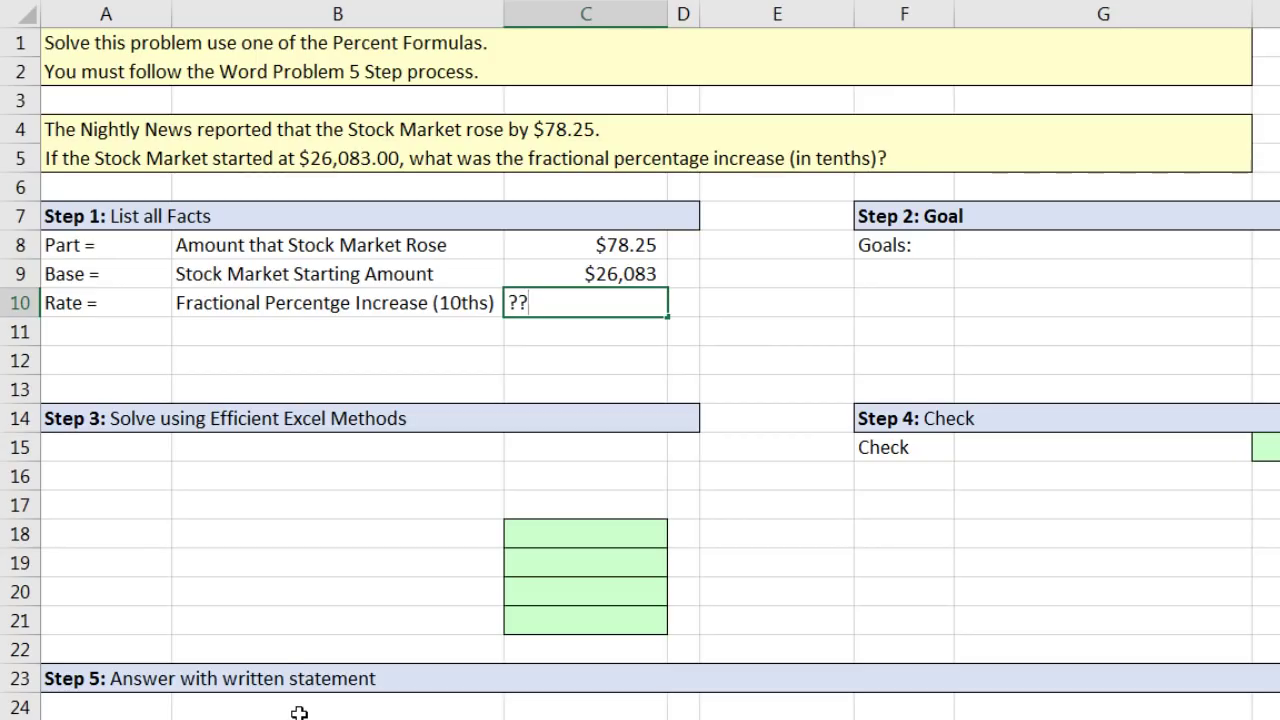
left_click(150, 332)
type("Formula =")
key("Tab")
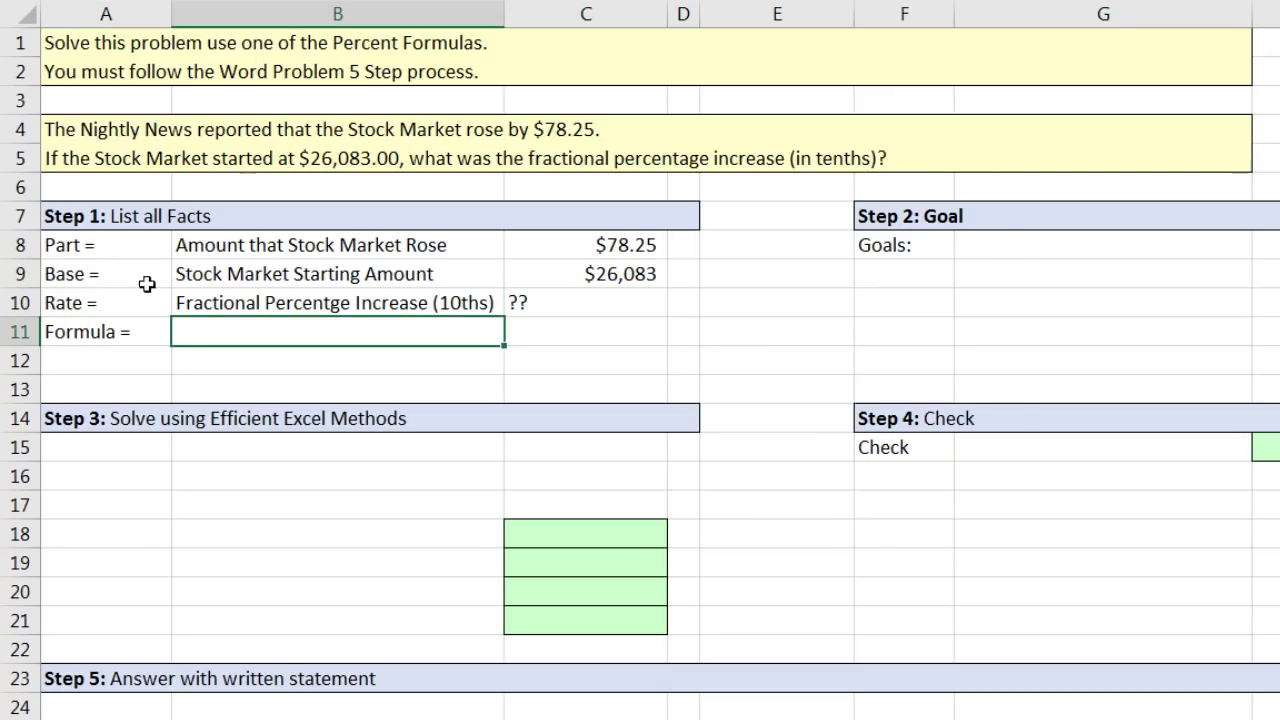
- Select the $78.25 and $26,083 amounts and nudge the Part/Base diagram picture
left_click(555, 253)
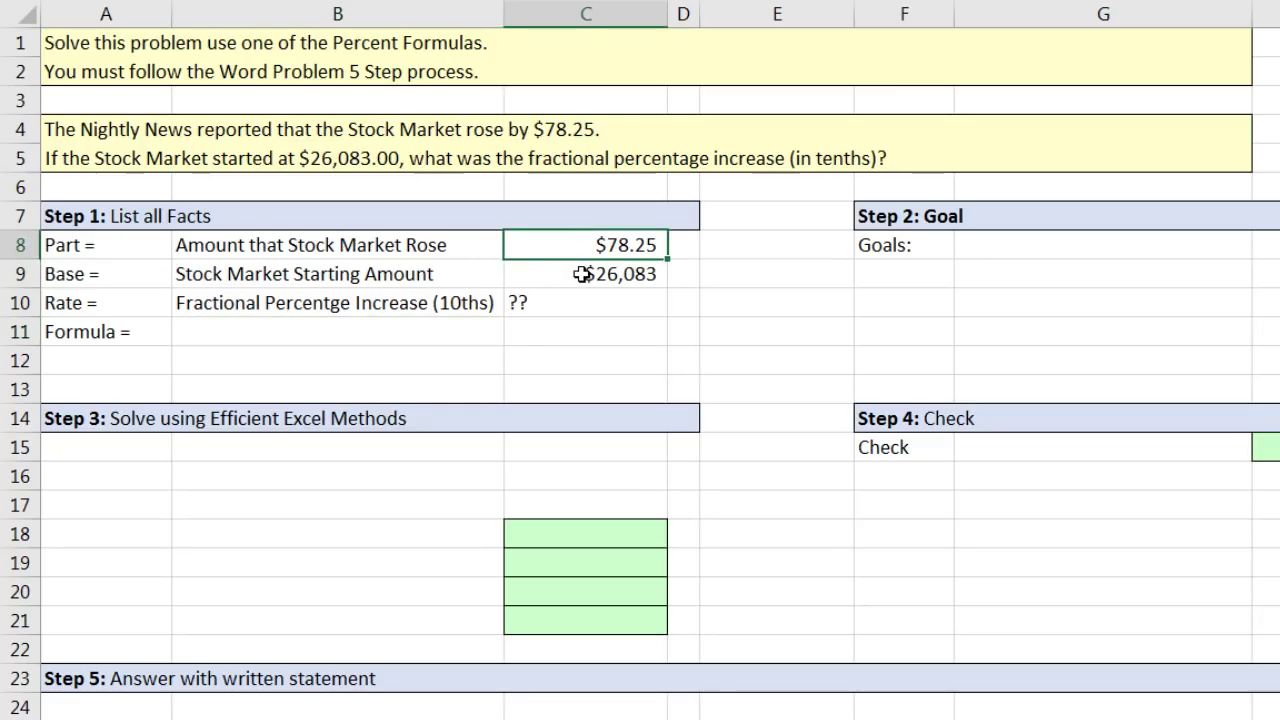
left_click(586, 277)
left_click_drag(754, 183, 761, 183)
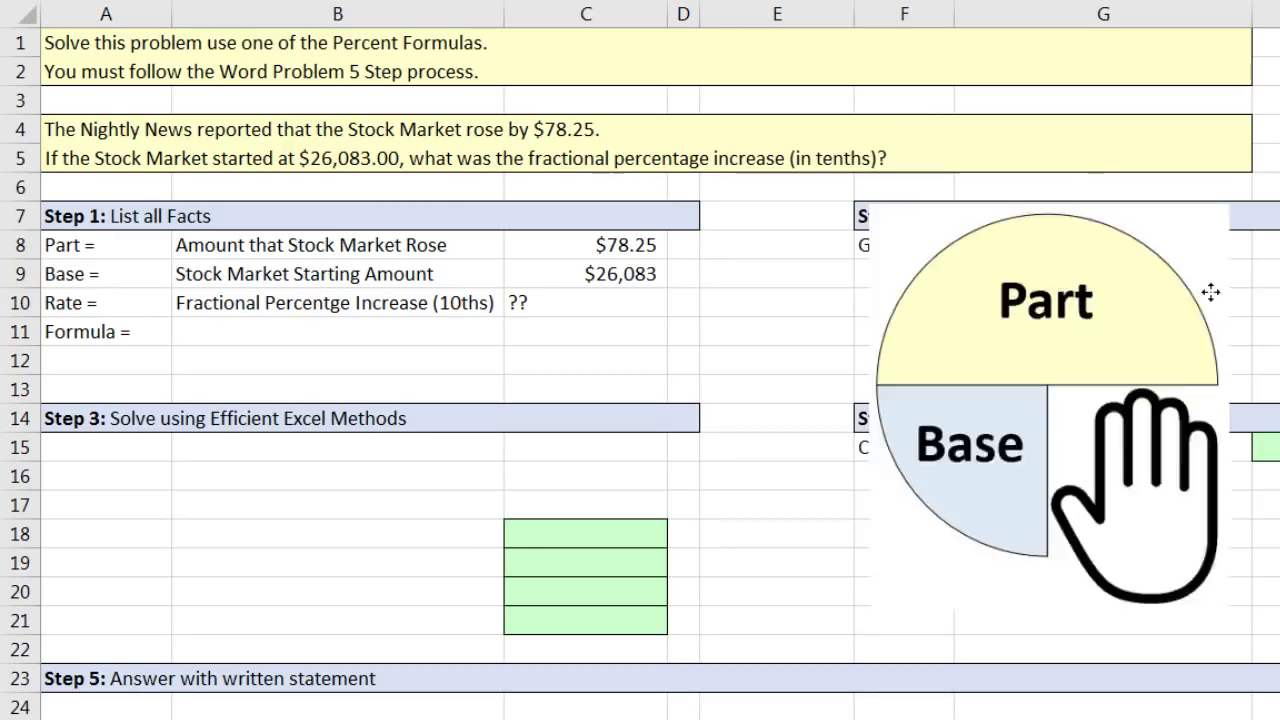
- Write 'Rate = Part / Base' in B11 with the note 'Requirement to round to tenth of a percent' below
left_click(336, 336)
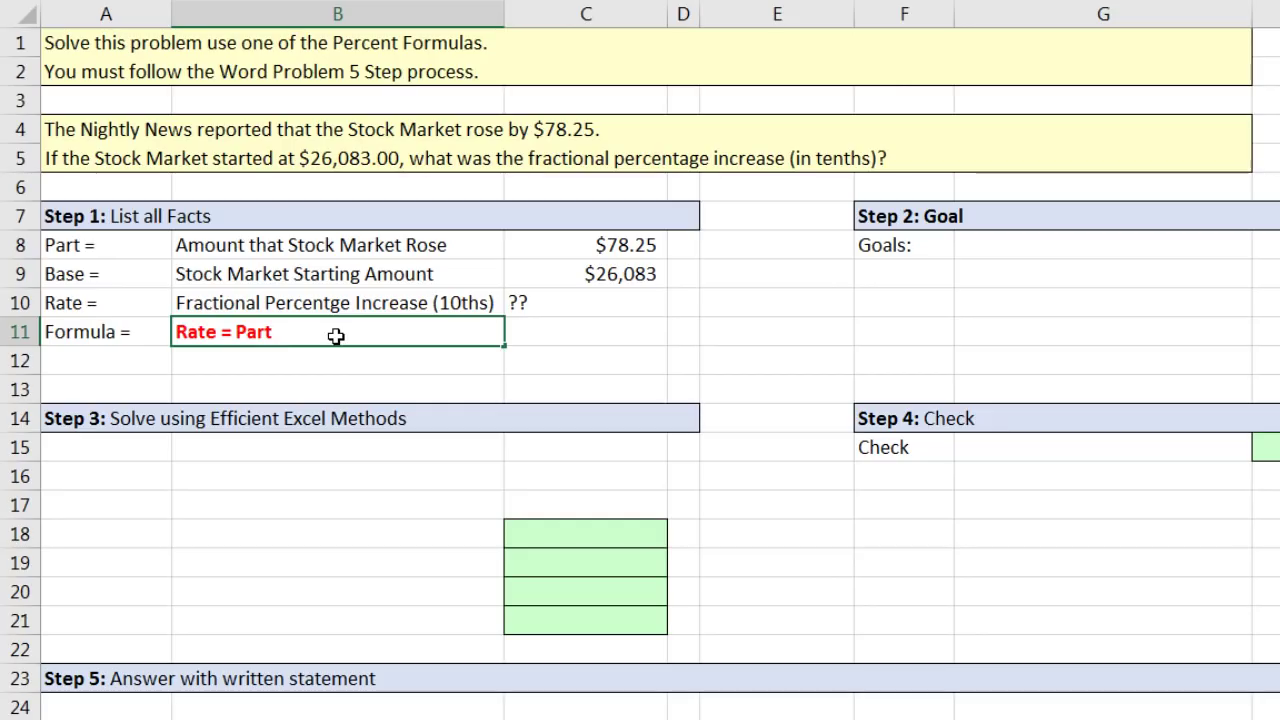
type("/ Base")
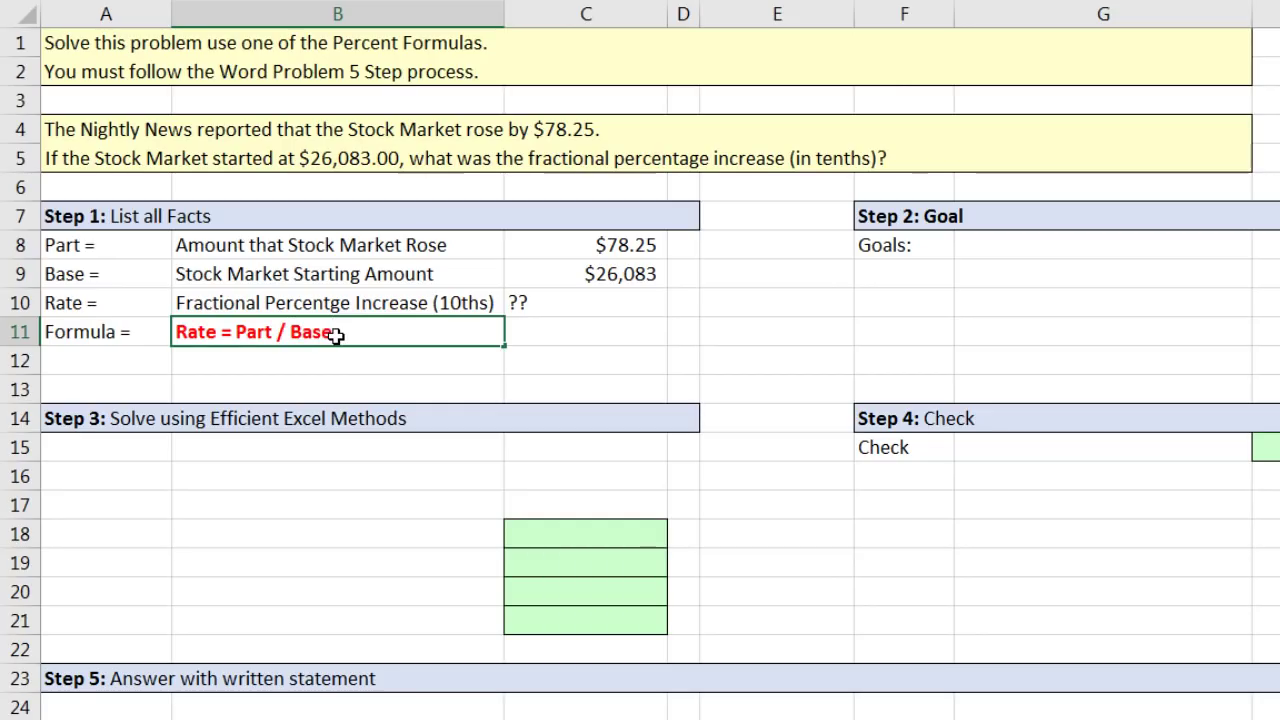
key("Return")
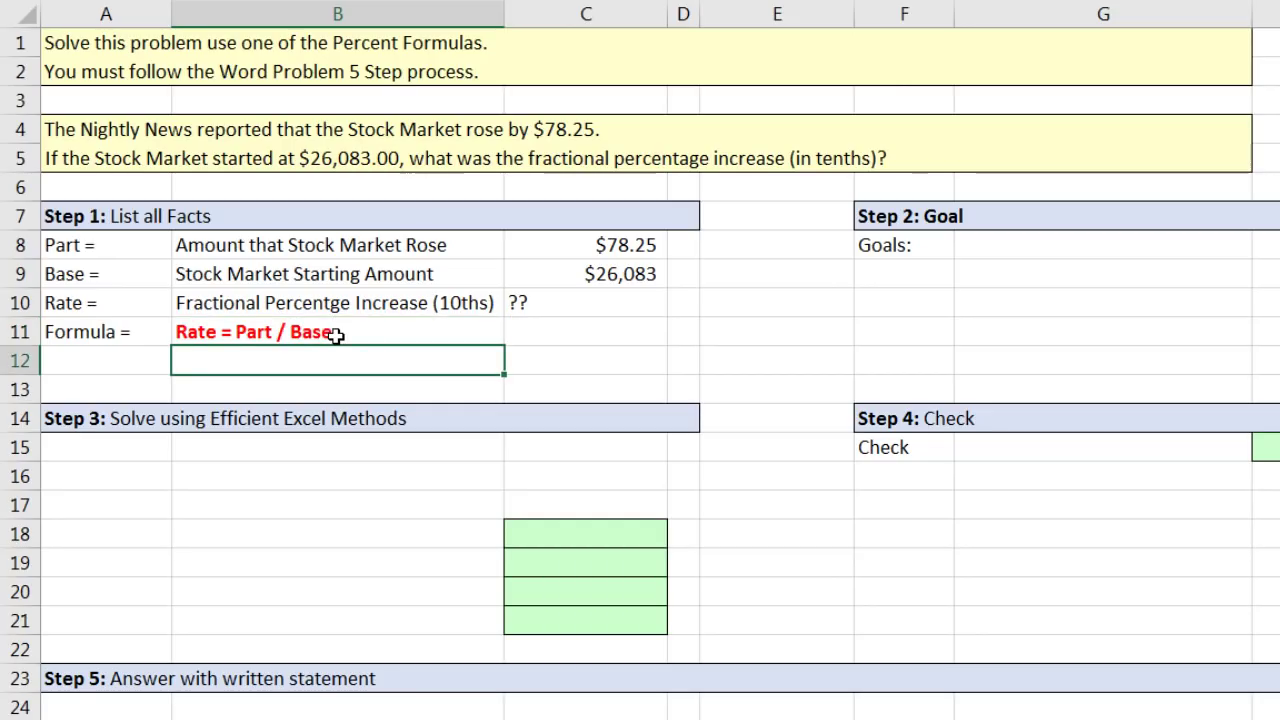
type("Requirement to round to tenth of a percent")
key("Return")
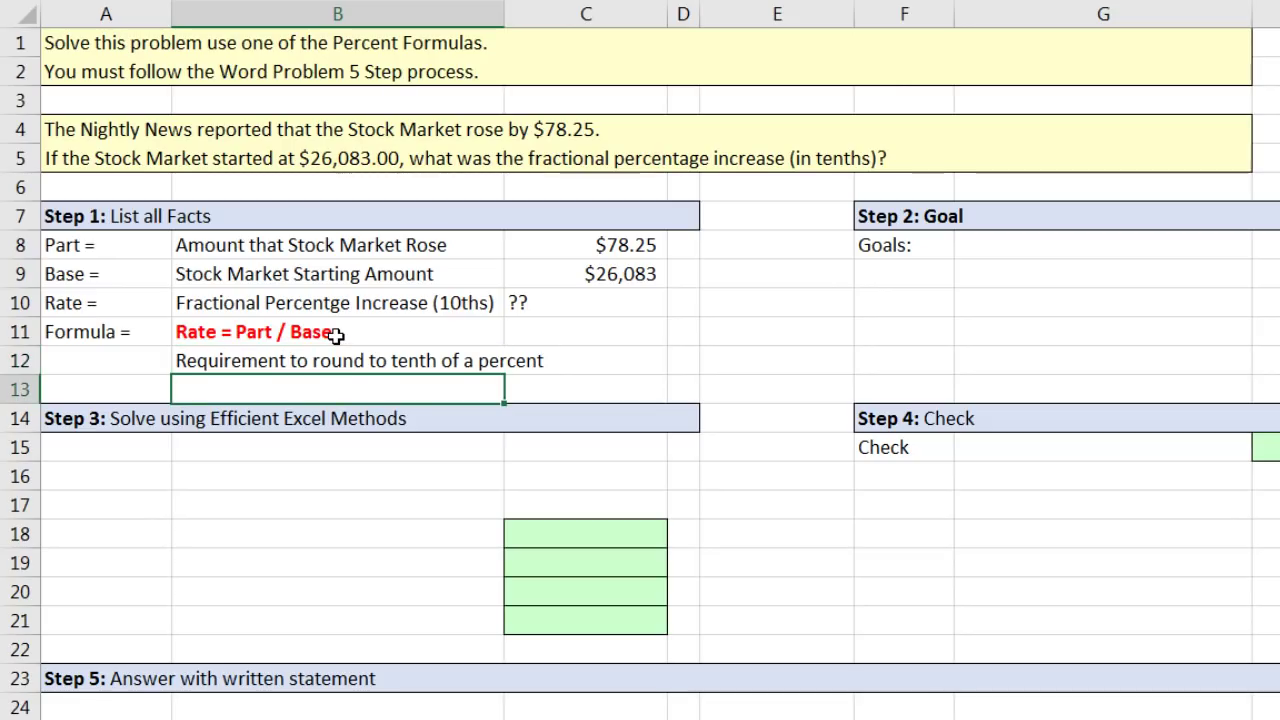
- Copy the question wording from the problem text in row 5 into G8 as the goal
left_click(930, 278)
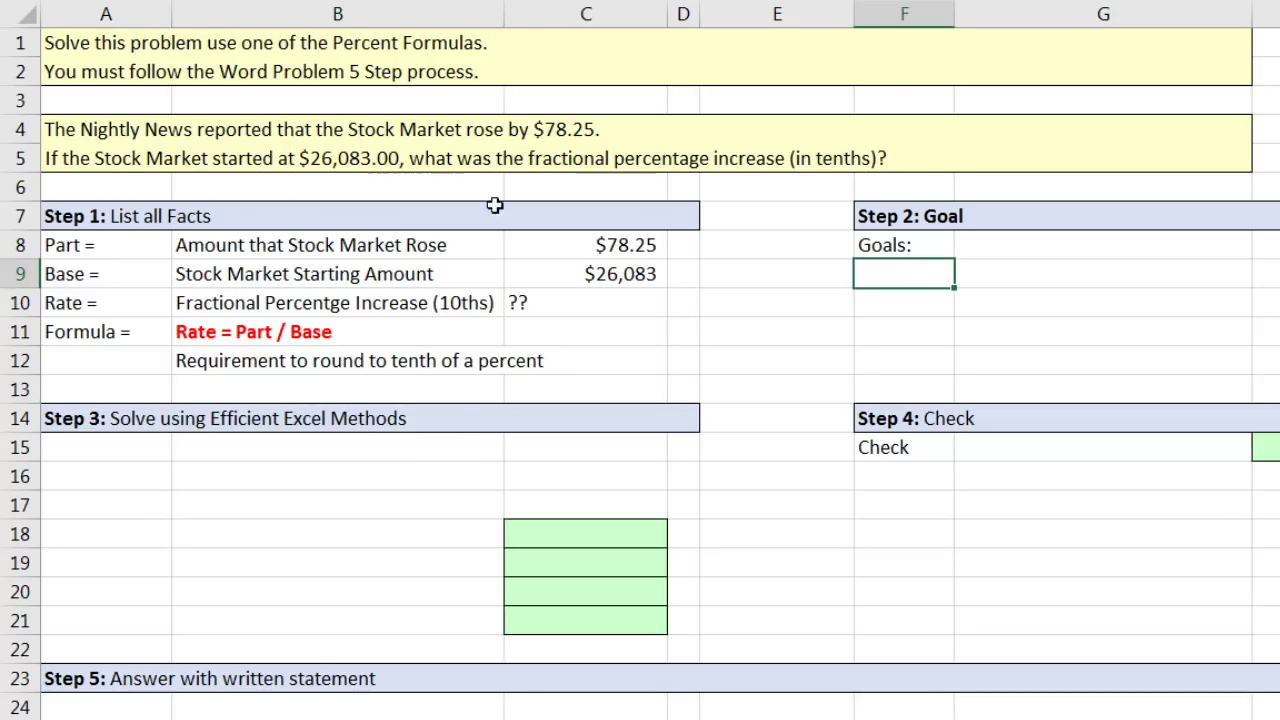
left_click(108, 157)
left_click_drag(408, 166, 876, 166)
key("ctrl+c")
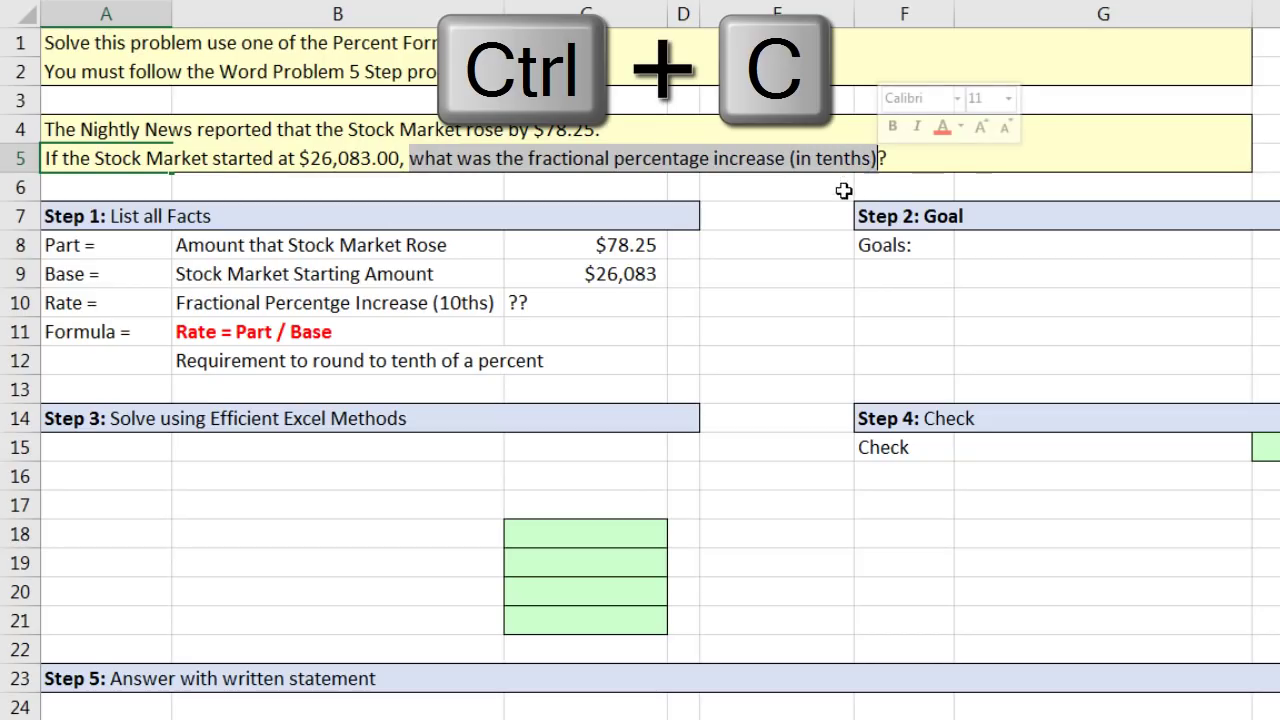
left_click(990, 248)
key("ctrl+v")
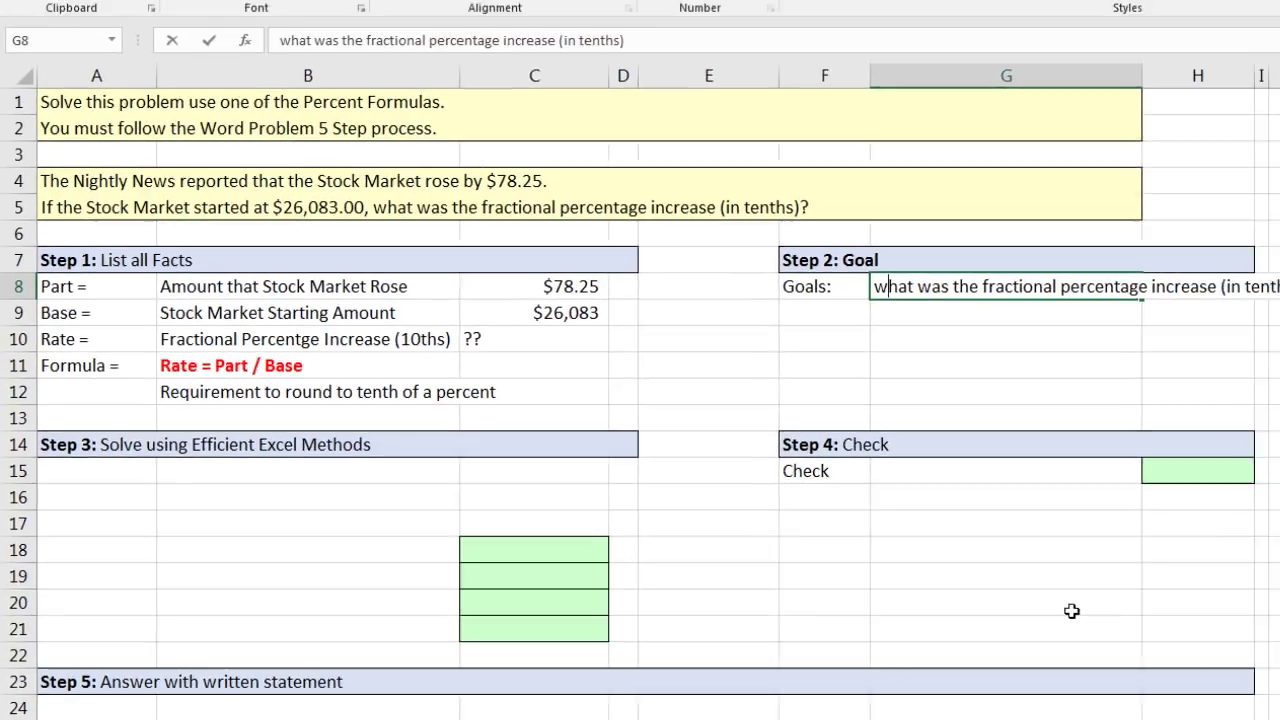
- Capitalize the goal to start with 'What' and save the workbook
key("F2")
key("Home")
key("Delete")
type("W")
key("Return")
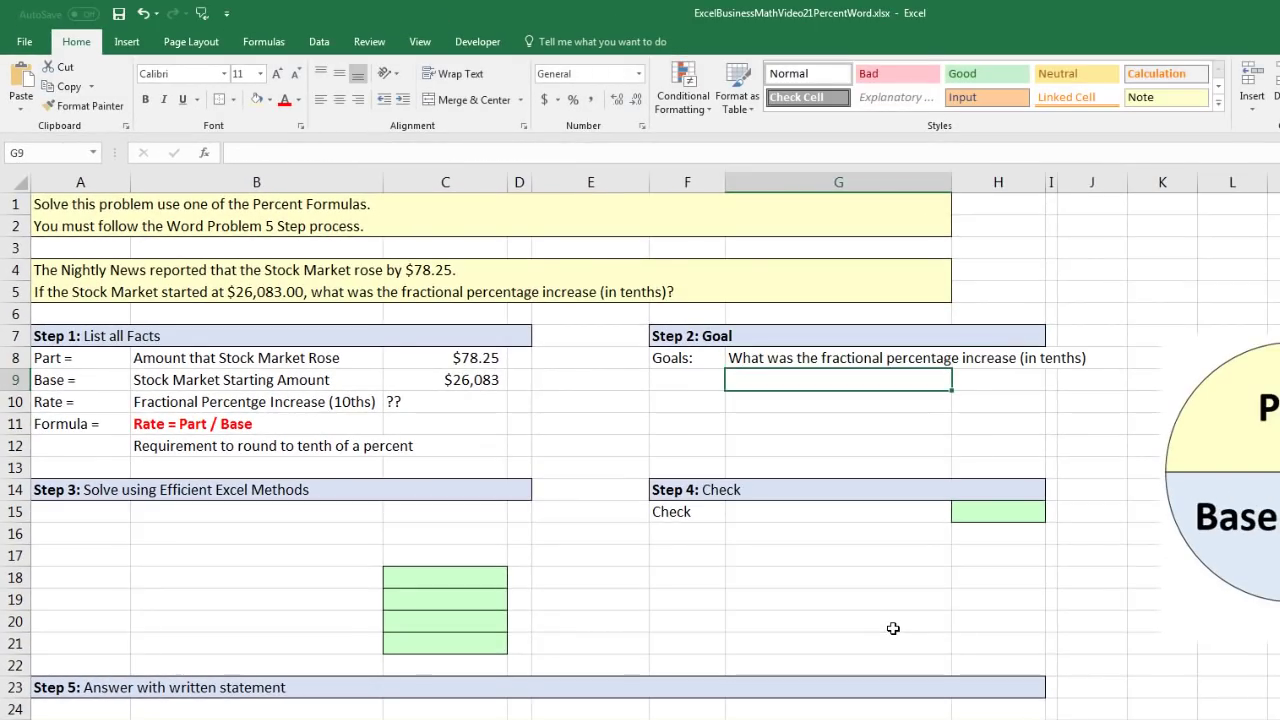
key("ctrl+s")
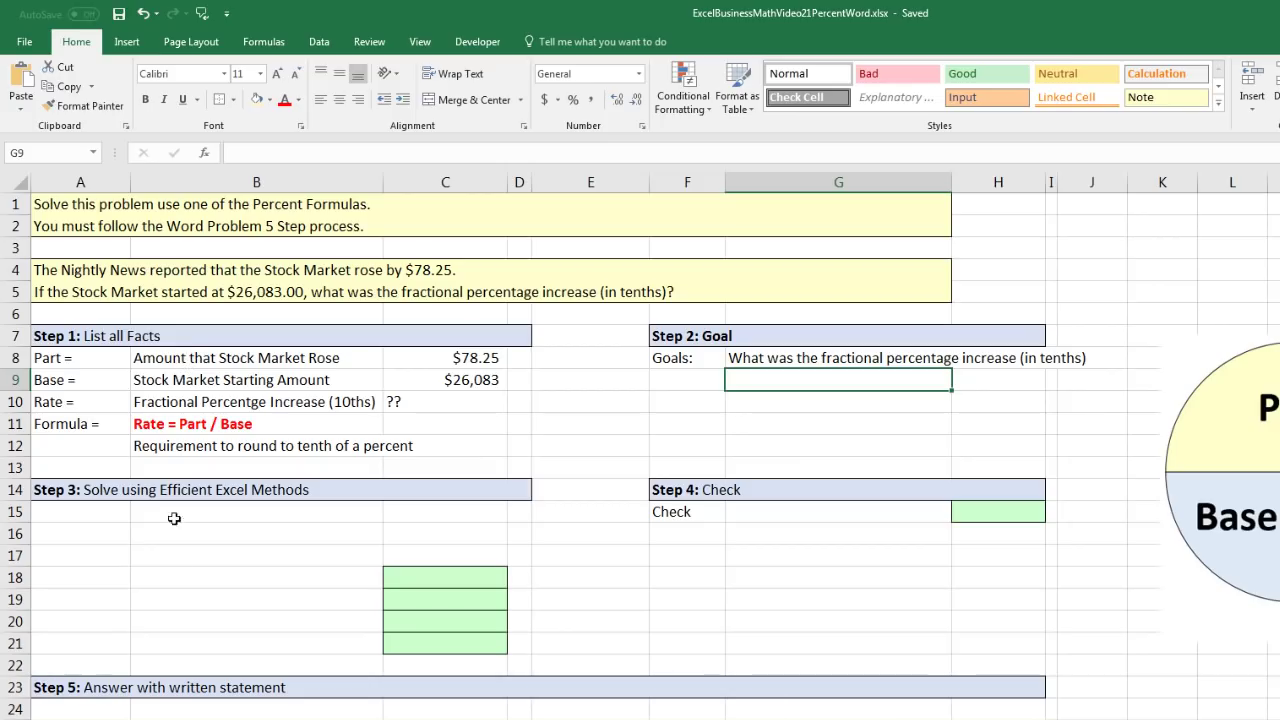
left_click(104, 536)
- Link A16:B17 to the Part and Base labels and descriptions above
type("=")
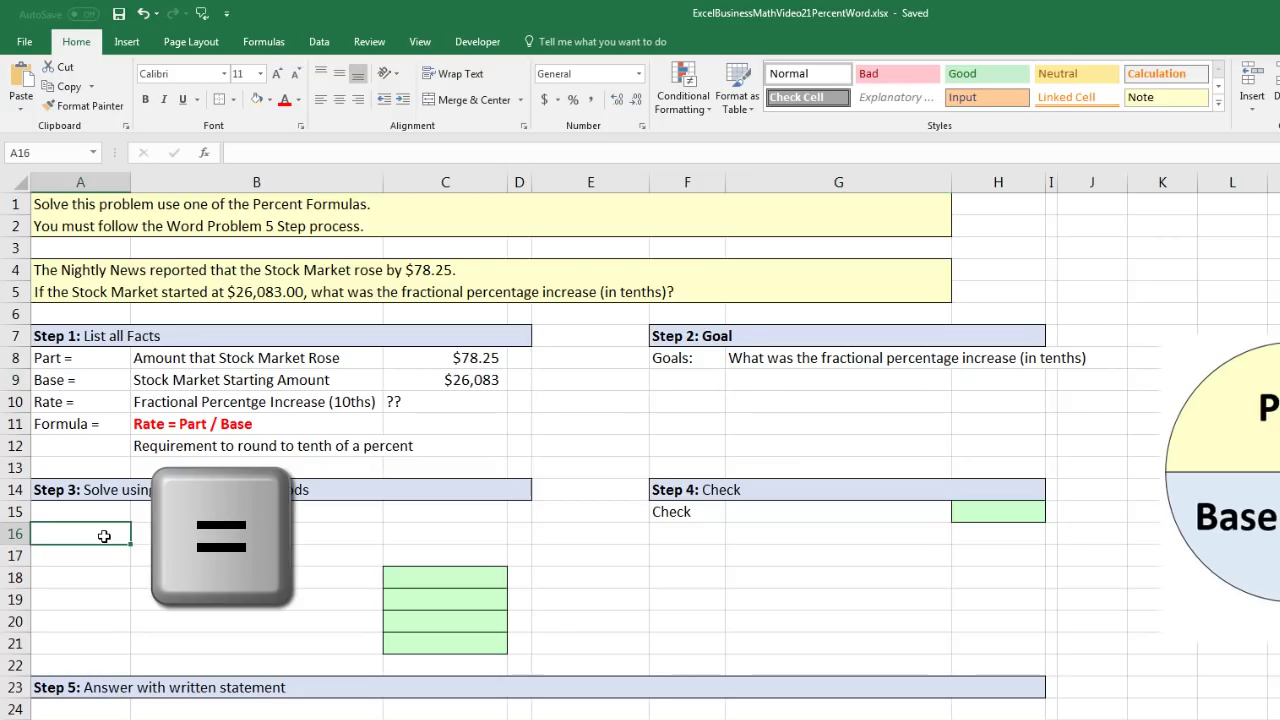
left_click(73, 355)
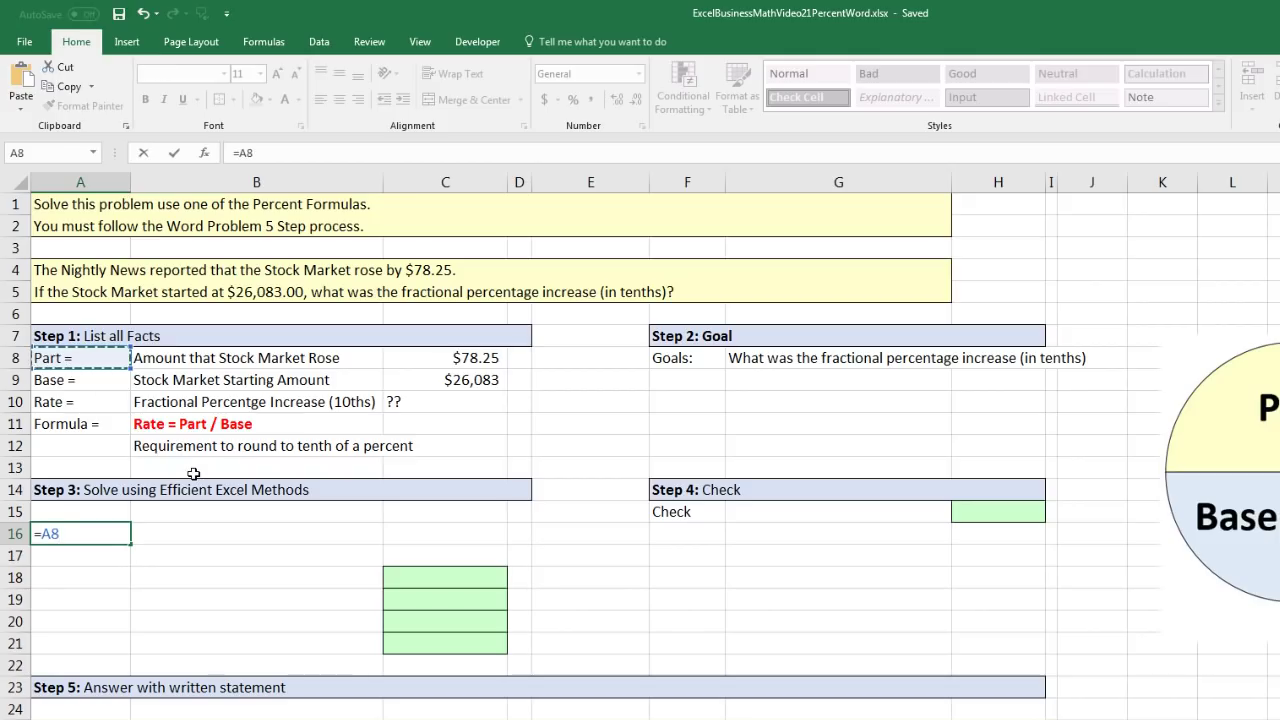
key("ctrl+Return")
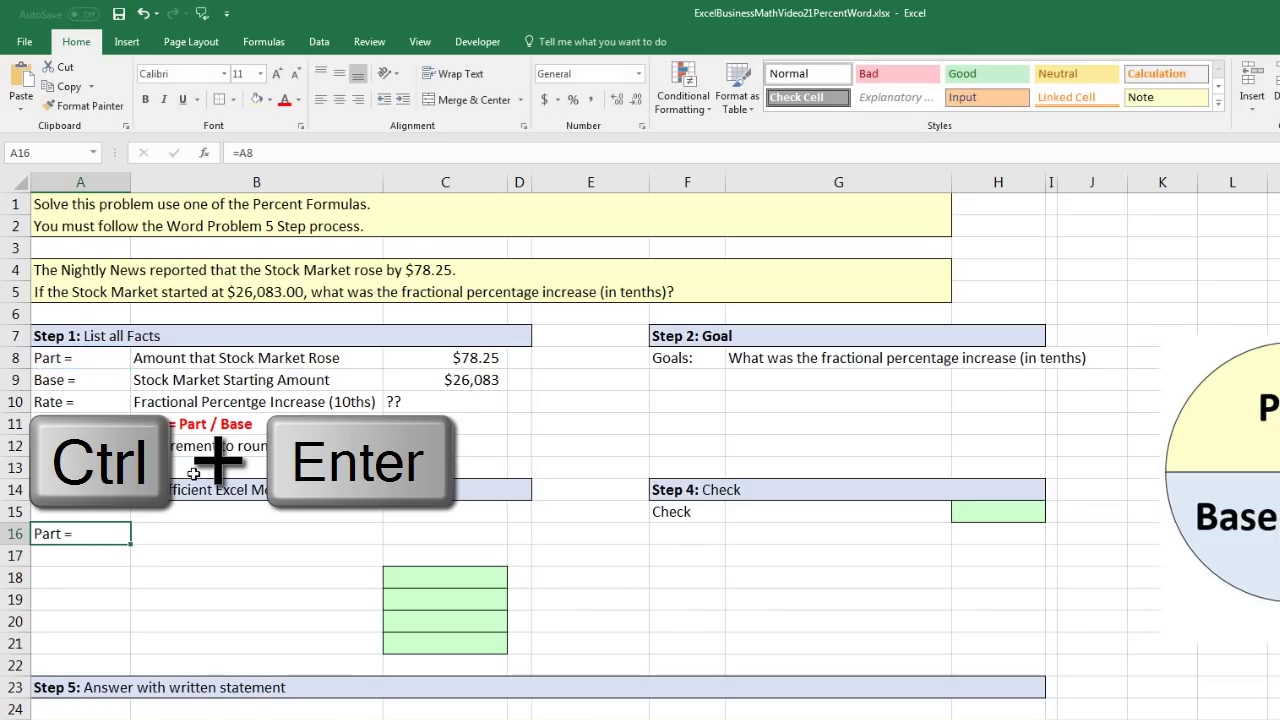
left_click_drag(133, 545, 340, 546)
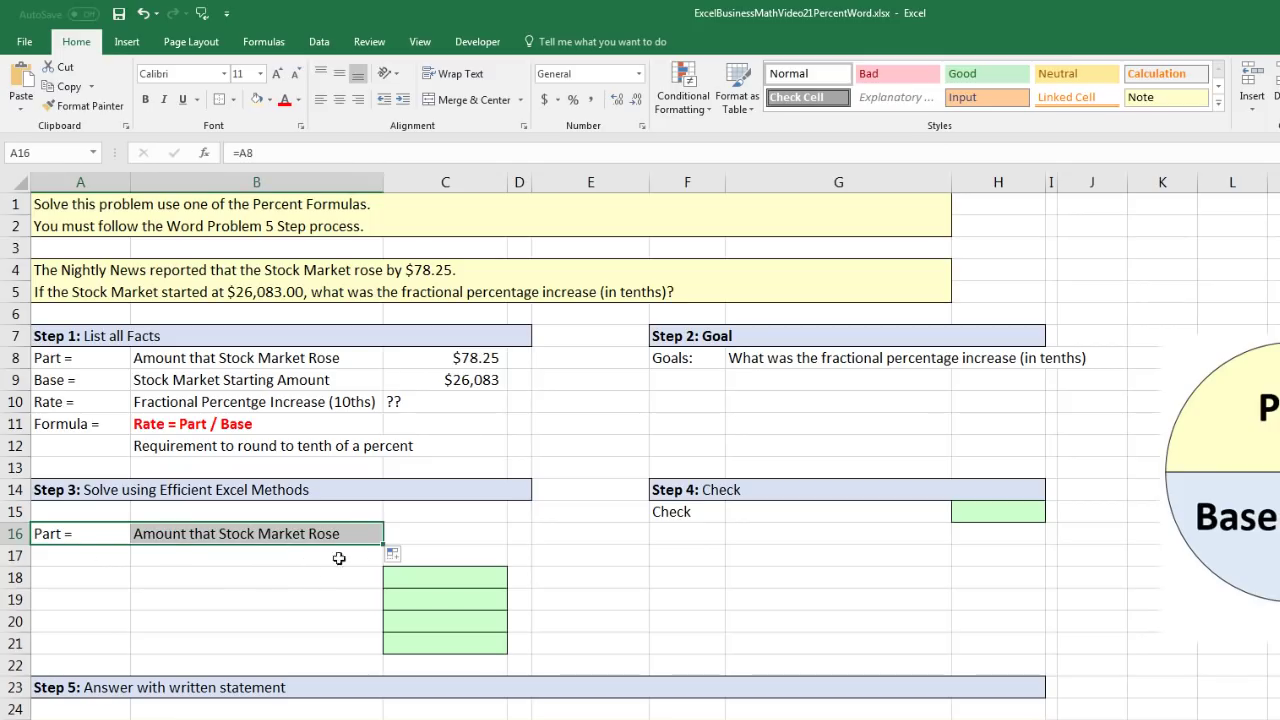
left_click_drag(383, 545, 384, 565)
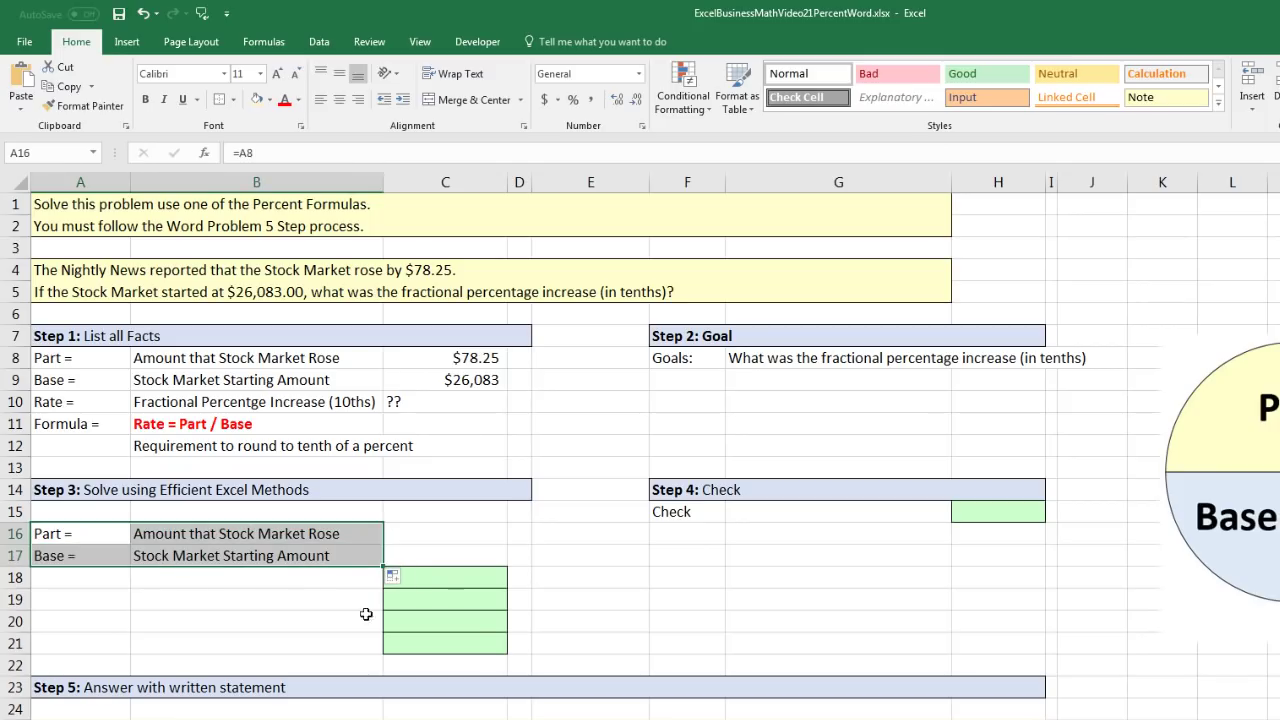
- Link C16 and C17 to the $78.25 part and $26,083 base amounts
left_click(411, 535)
type("=")
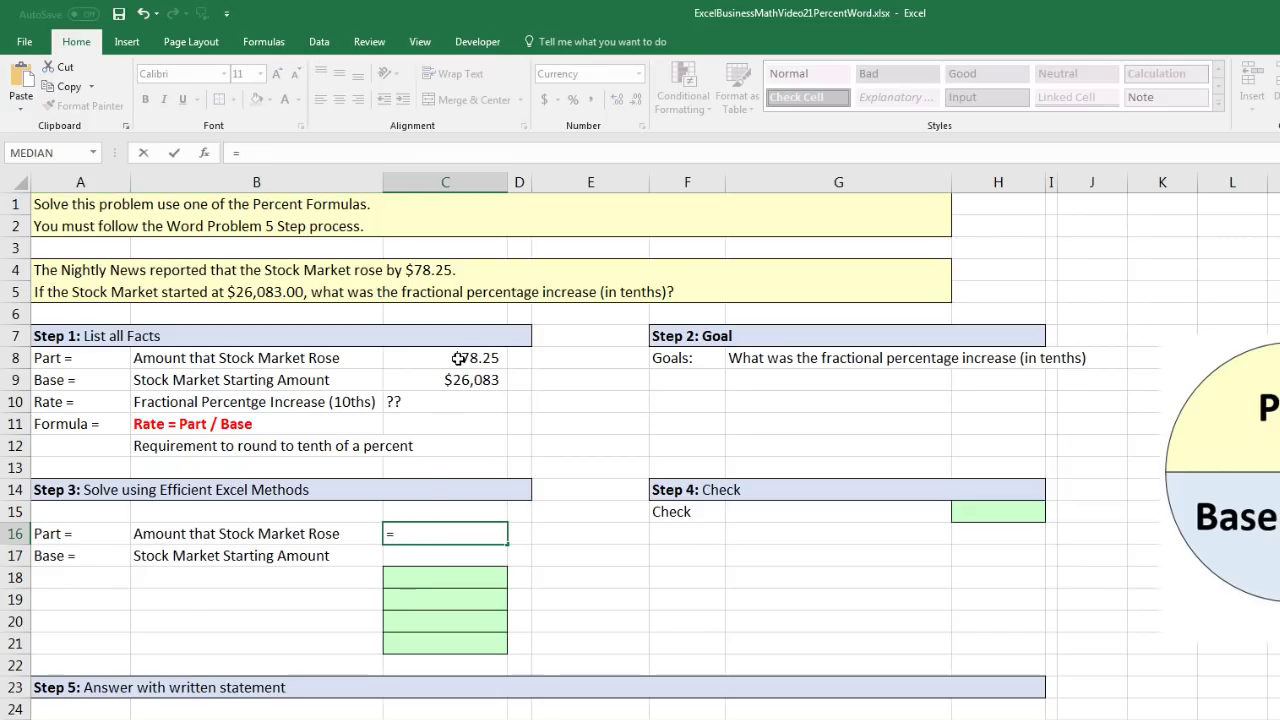
left_click(455, 358)
type("=")
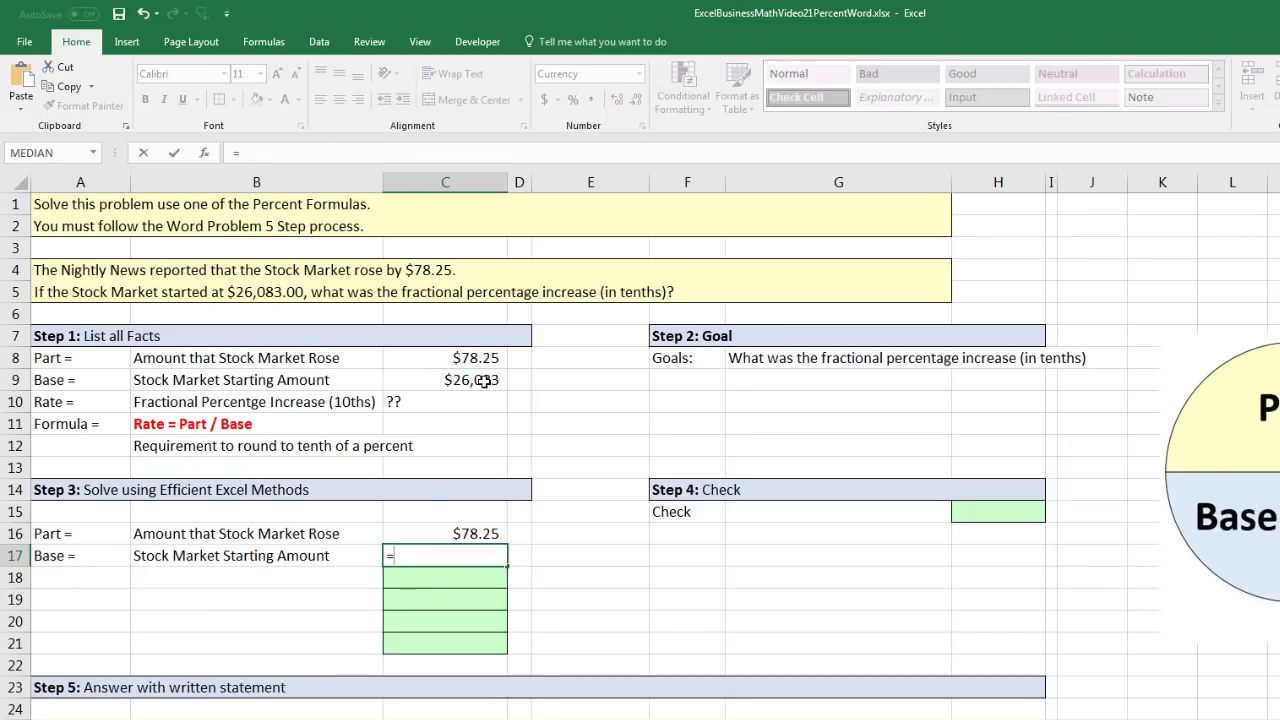
left_click(488, 381)
key("Return")
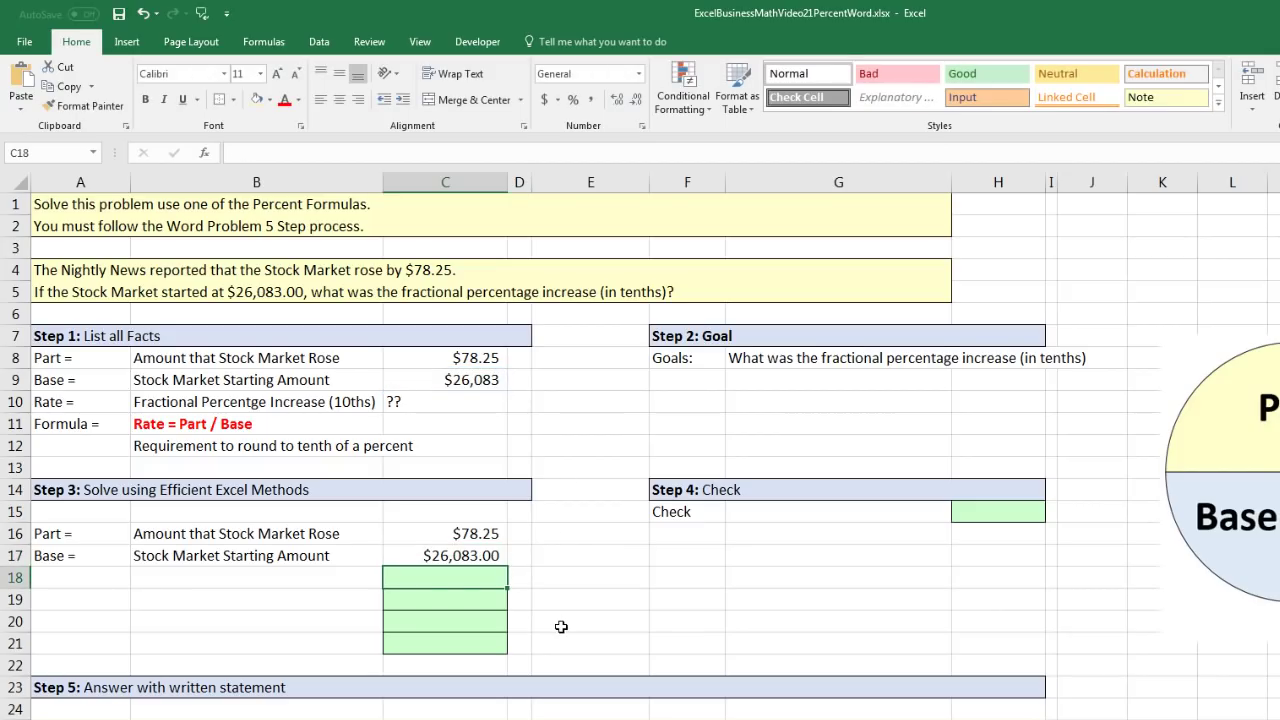
- Extend the label links down to row 18 for the Rate description
left_click(92, 582)
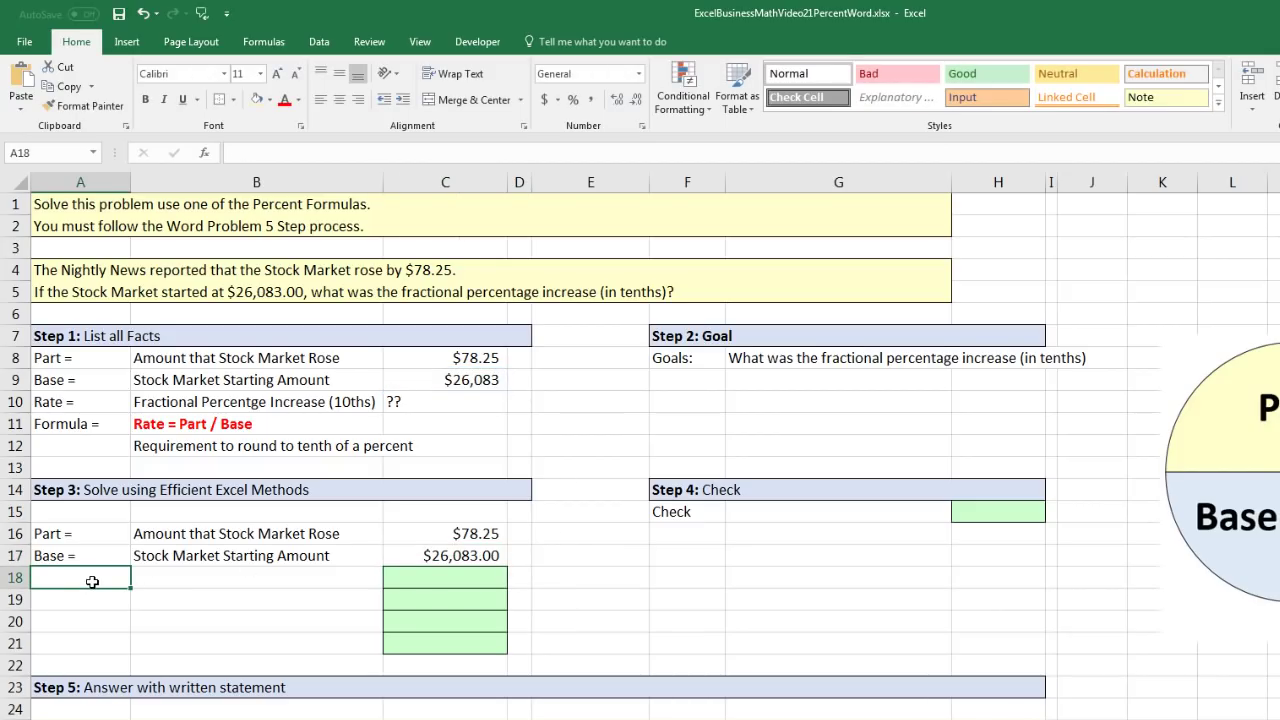
mouse_move(103, 558)
left_mouse_down()
mouse_move(370, 560)
mouse_move(374, 597)
left_mouse_up()
left_click(256, 580)
key("F2")
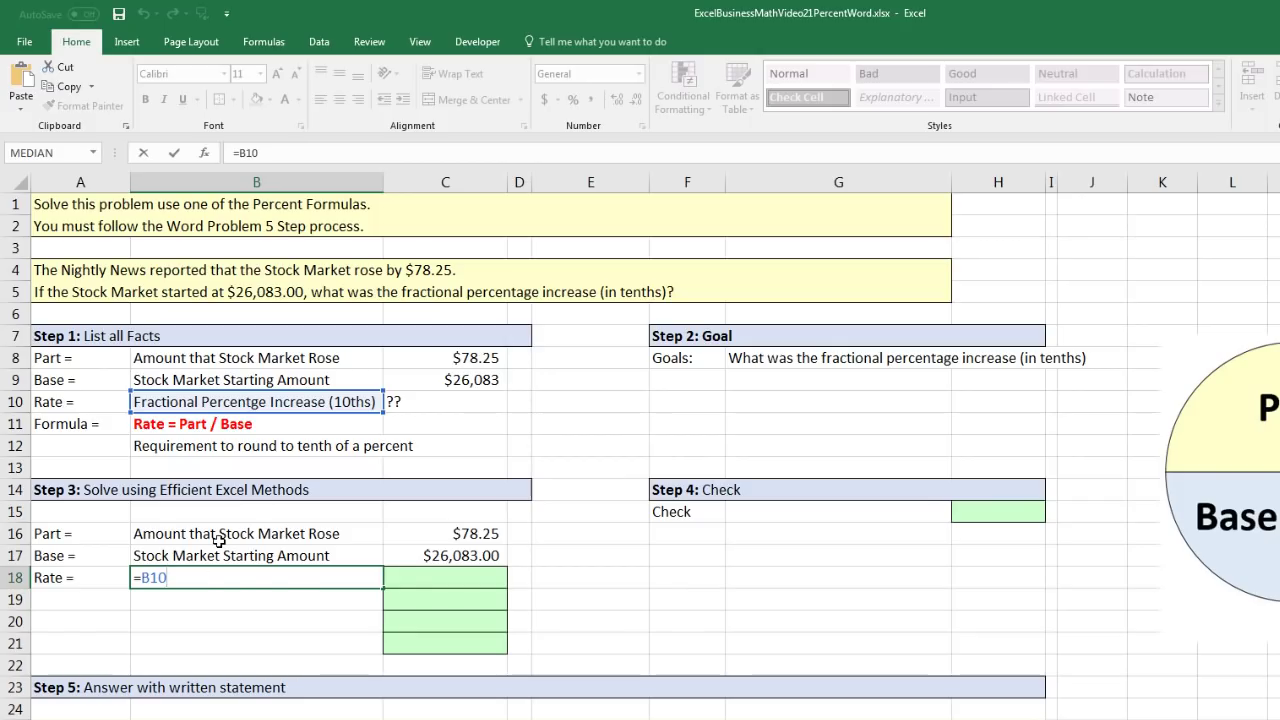
key("Return")
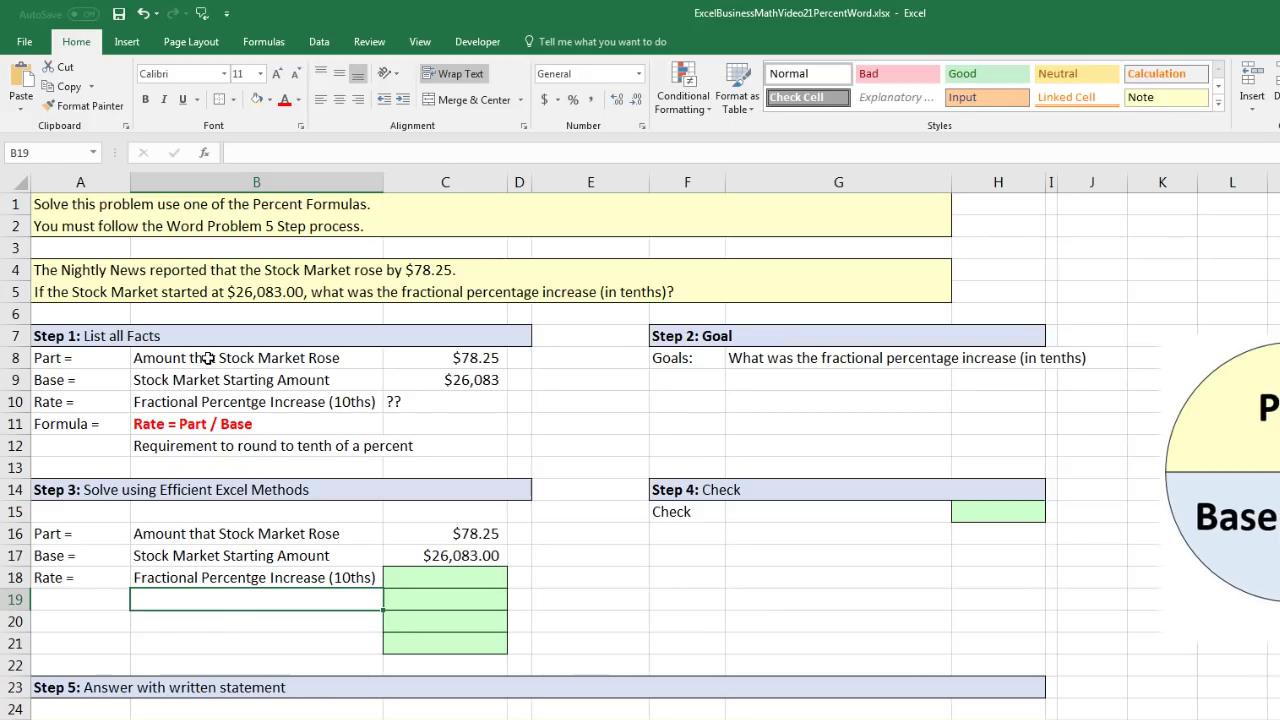
- Replace 'Rose' with 'Increase' in the B8 Part description
left_click(338, 358)
double_click(338, 358)
double_click(336, 358)
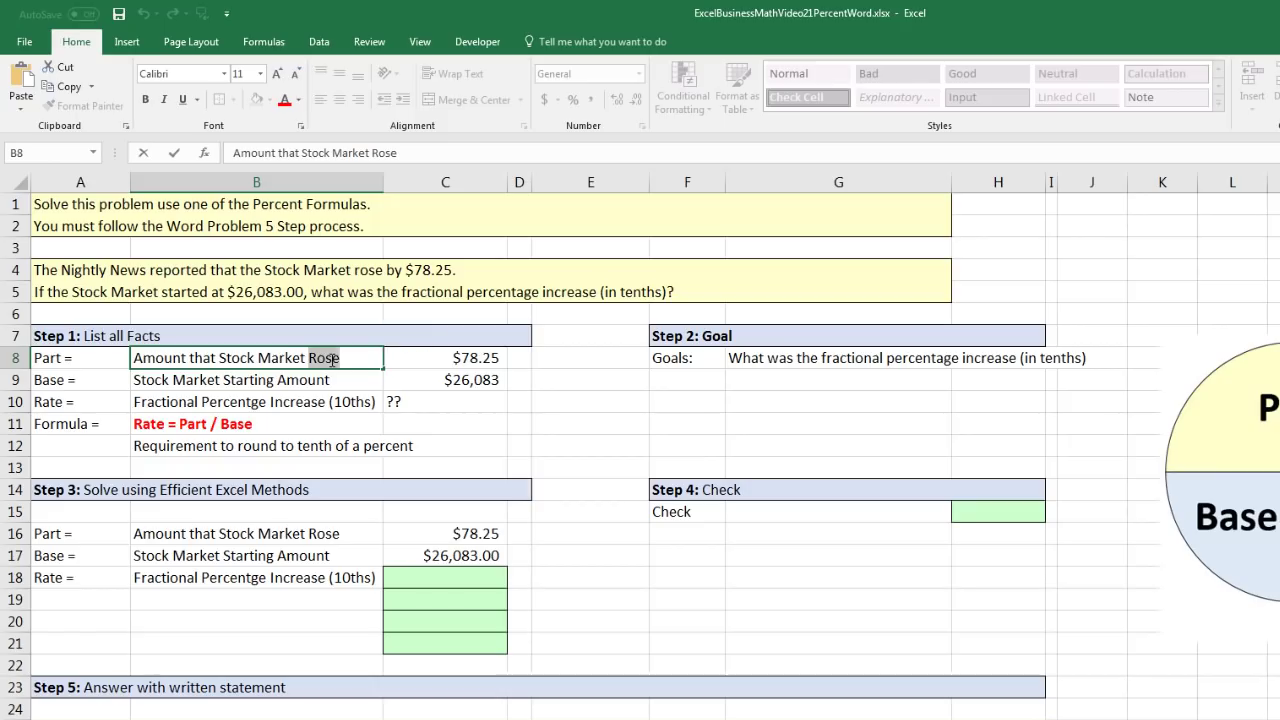
type("Increas")
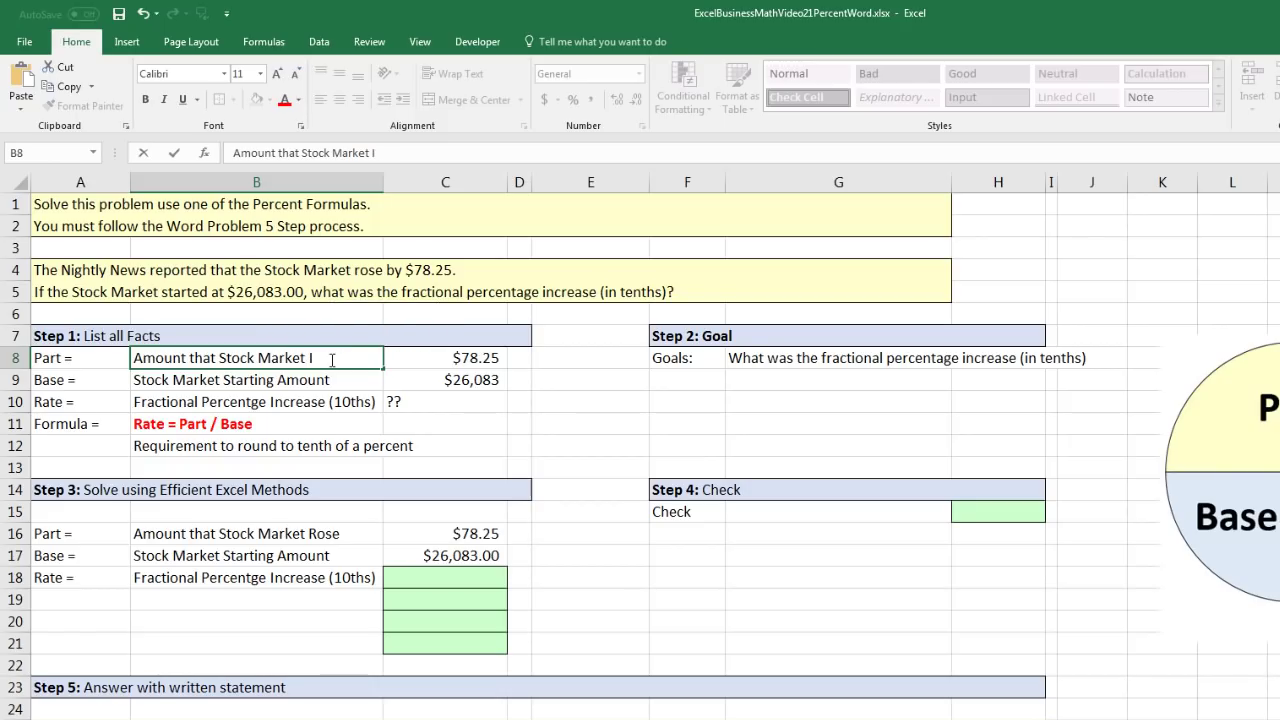
key("Return")
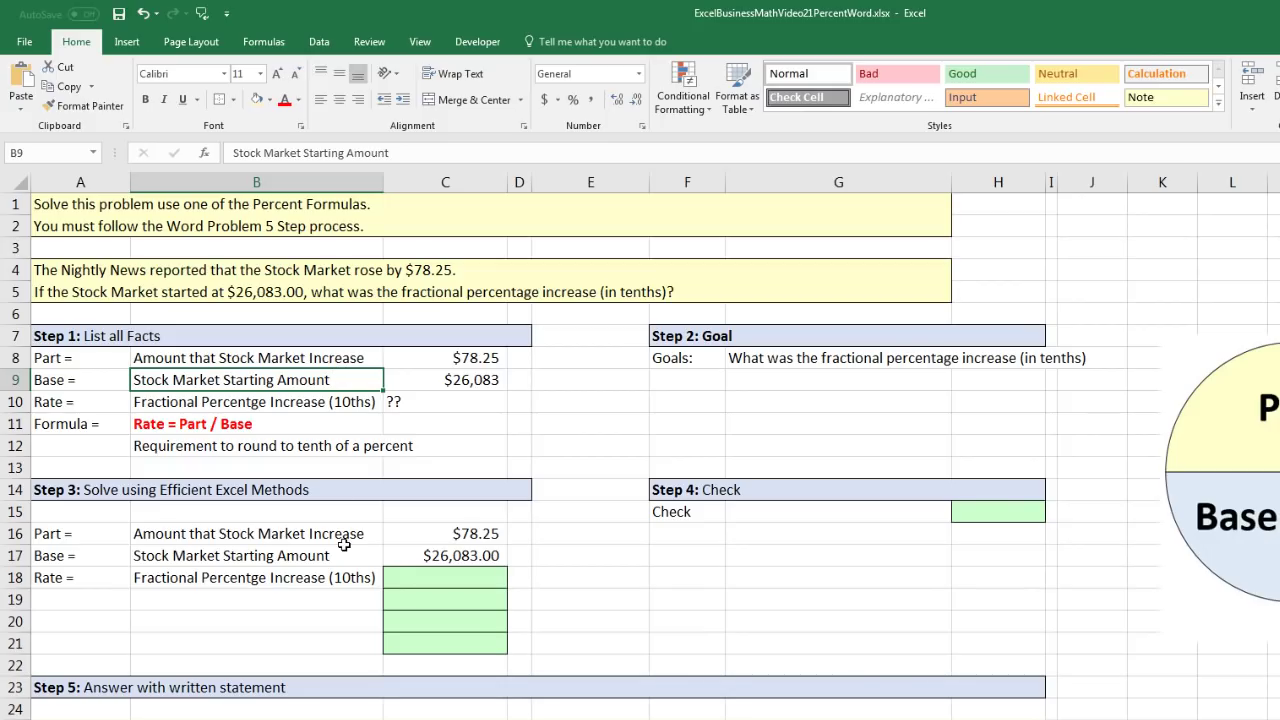
- Enter =C16/C17 in C18, giving the rate 0.003000038
left_click(399, 578)
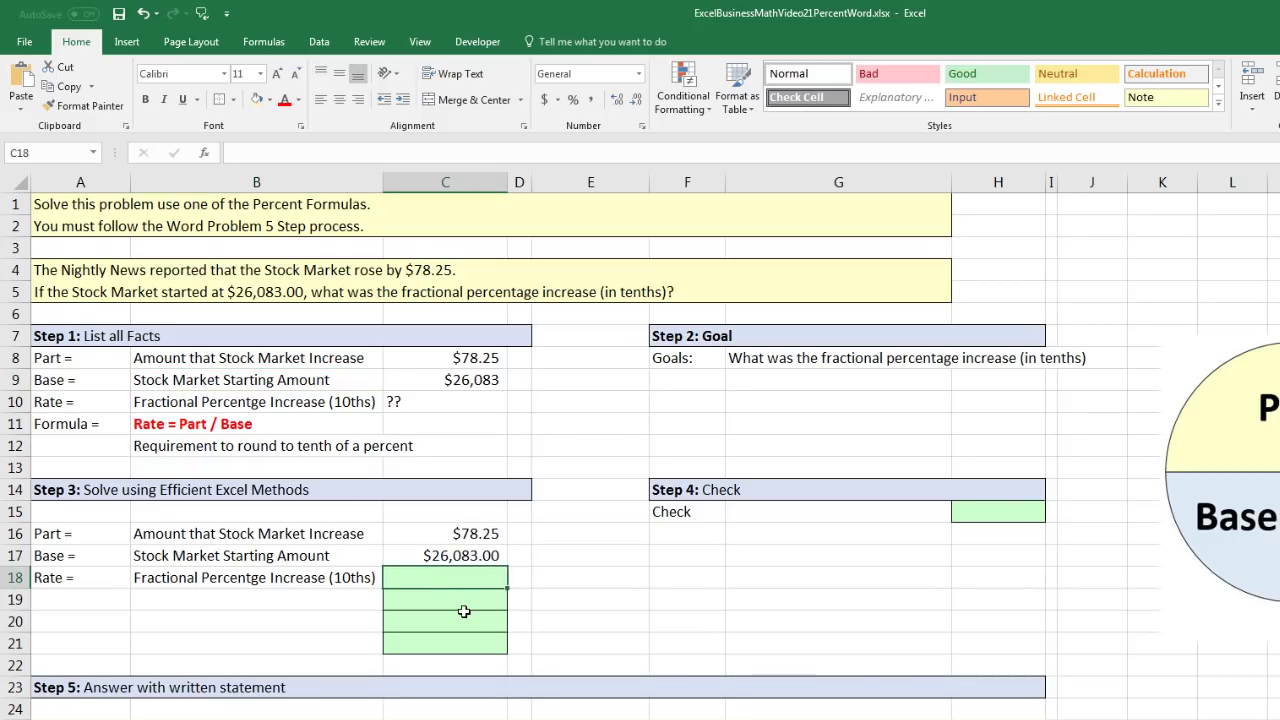
type("=")
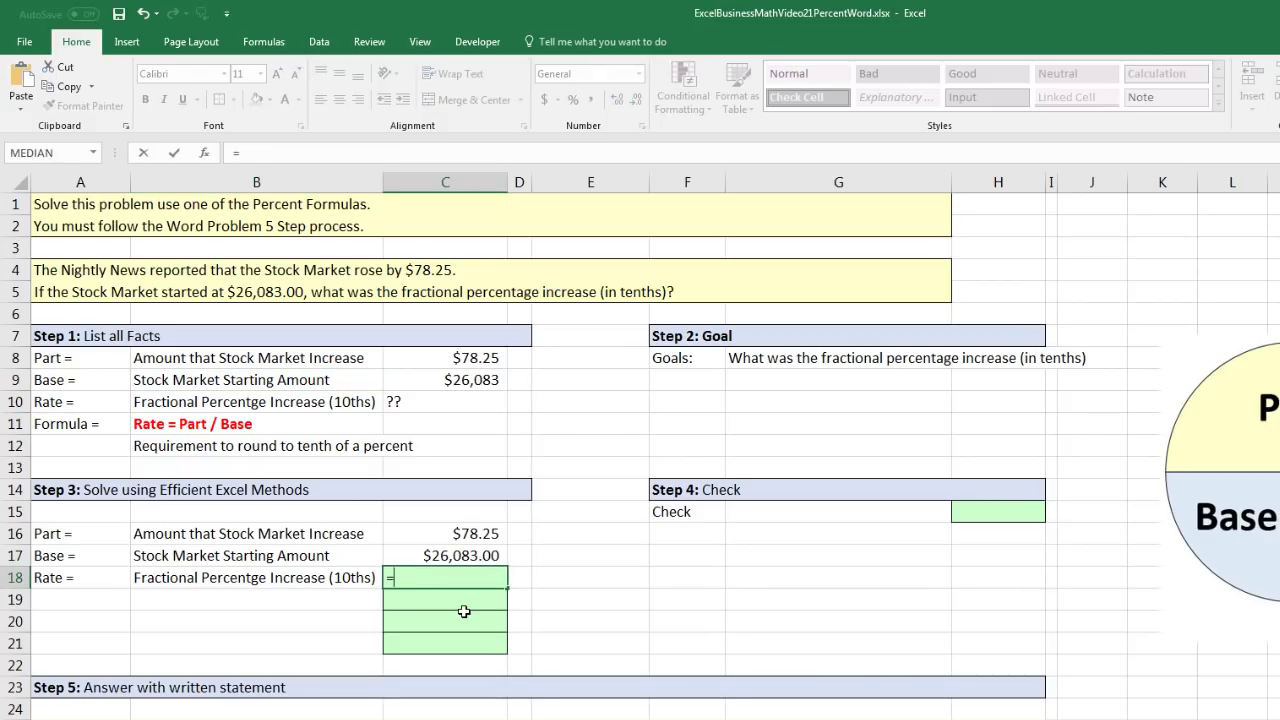
key("Up")
key("Up")
type("/")
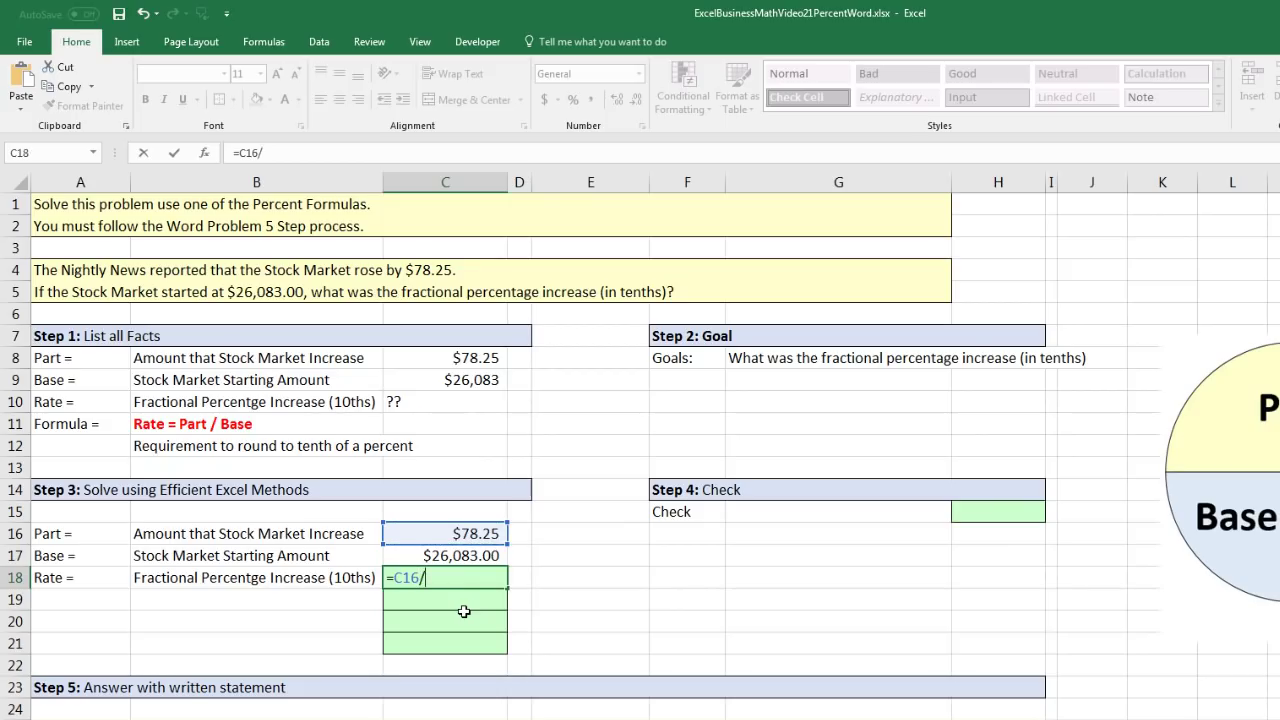
key("Up")
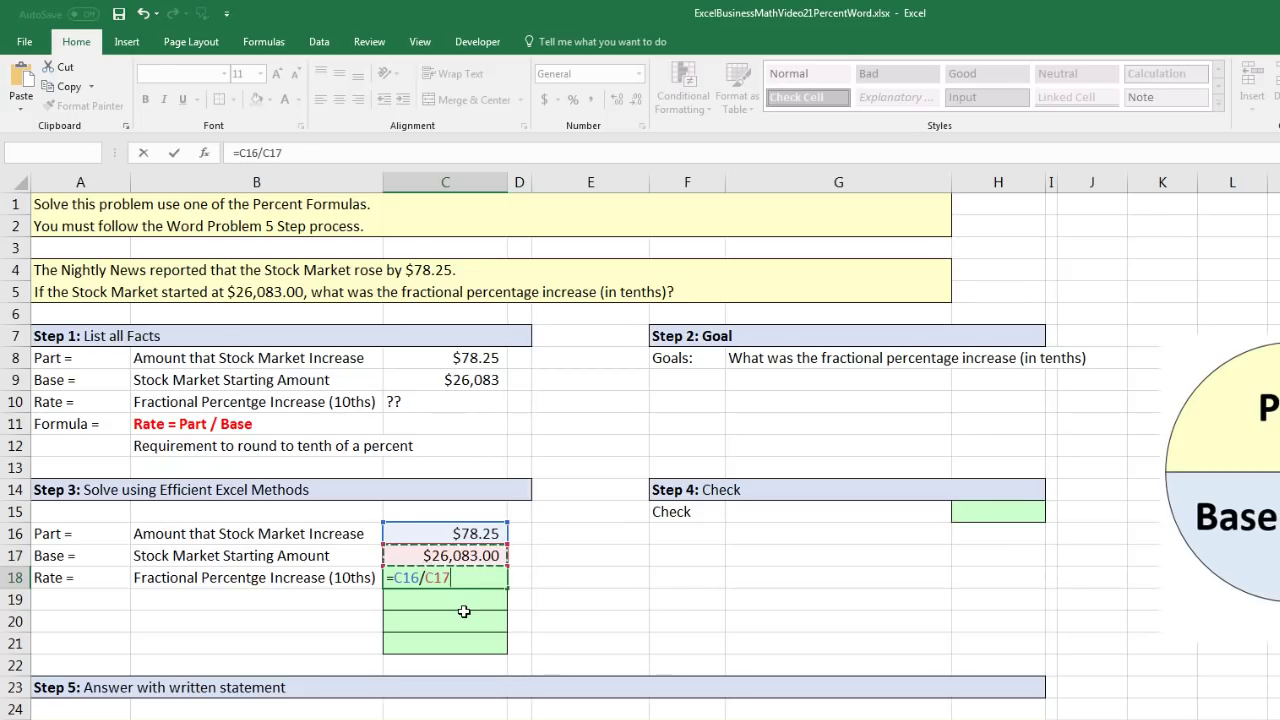
key("Return")
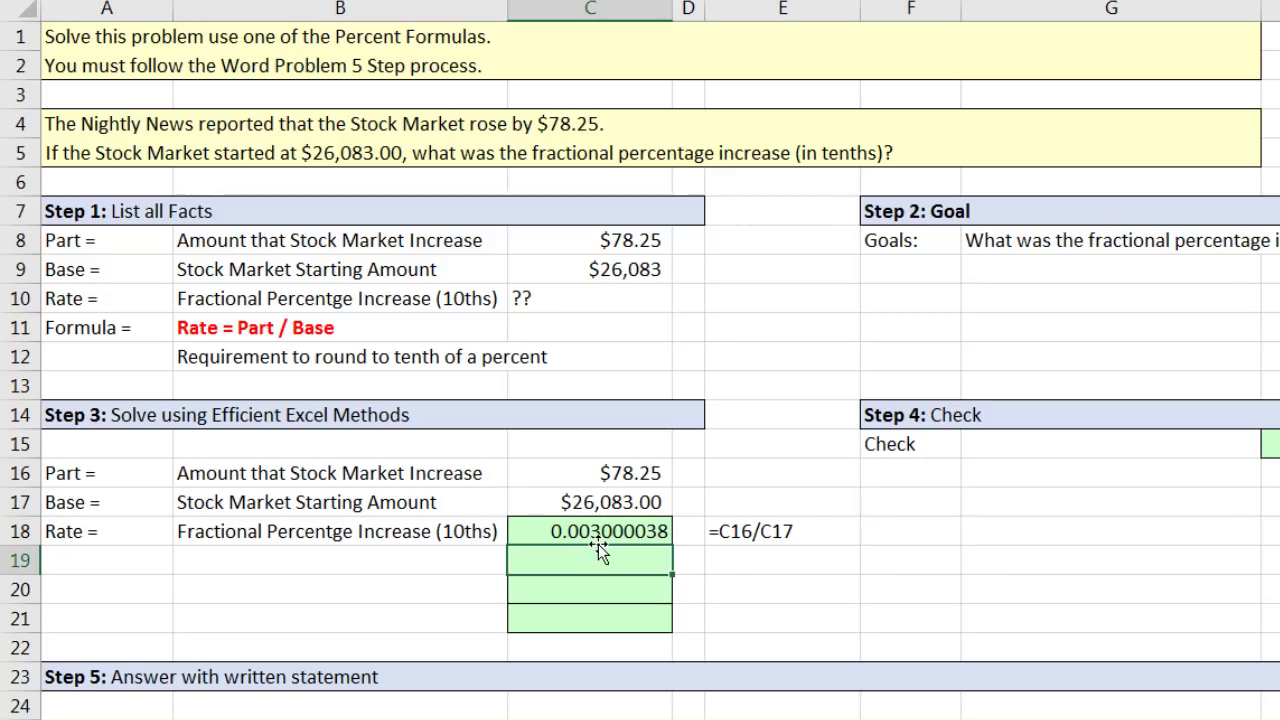
- Move the fractional percentage label to B20; label B18 'Decimal Increase' and B19 'Rounded to tenth of a Percent'
left_click(420, 531)
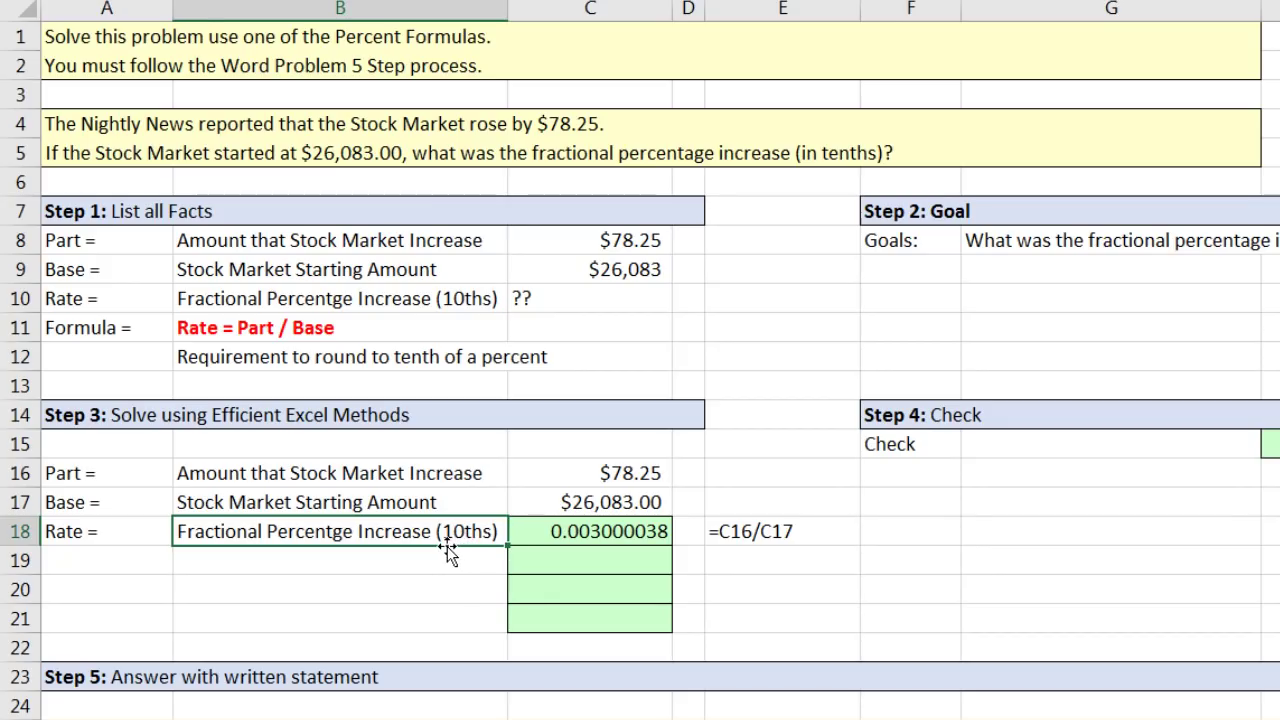
left_click_drag(447, 546, 449, 596)
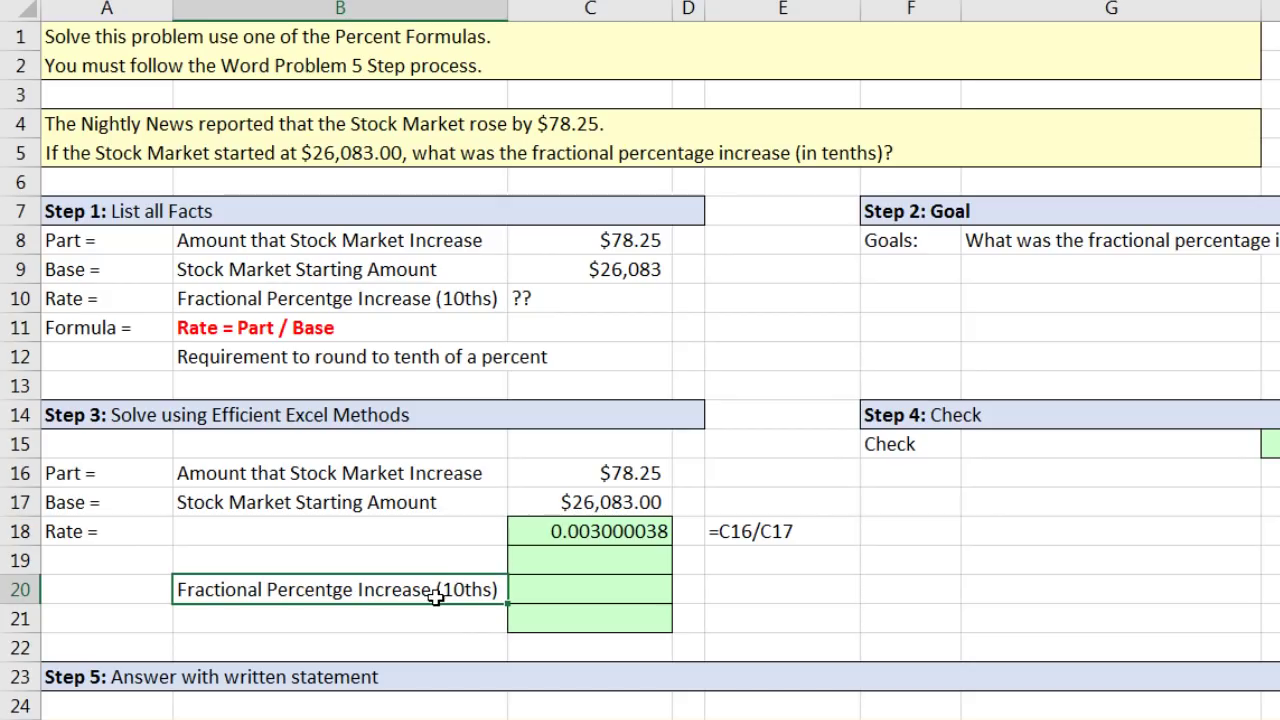
left_click(444, 543)
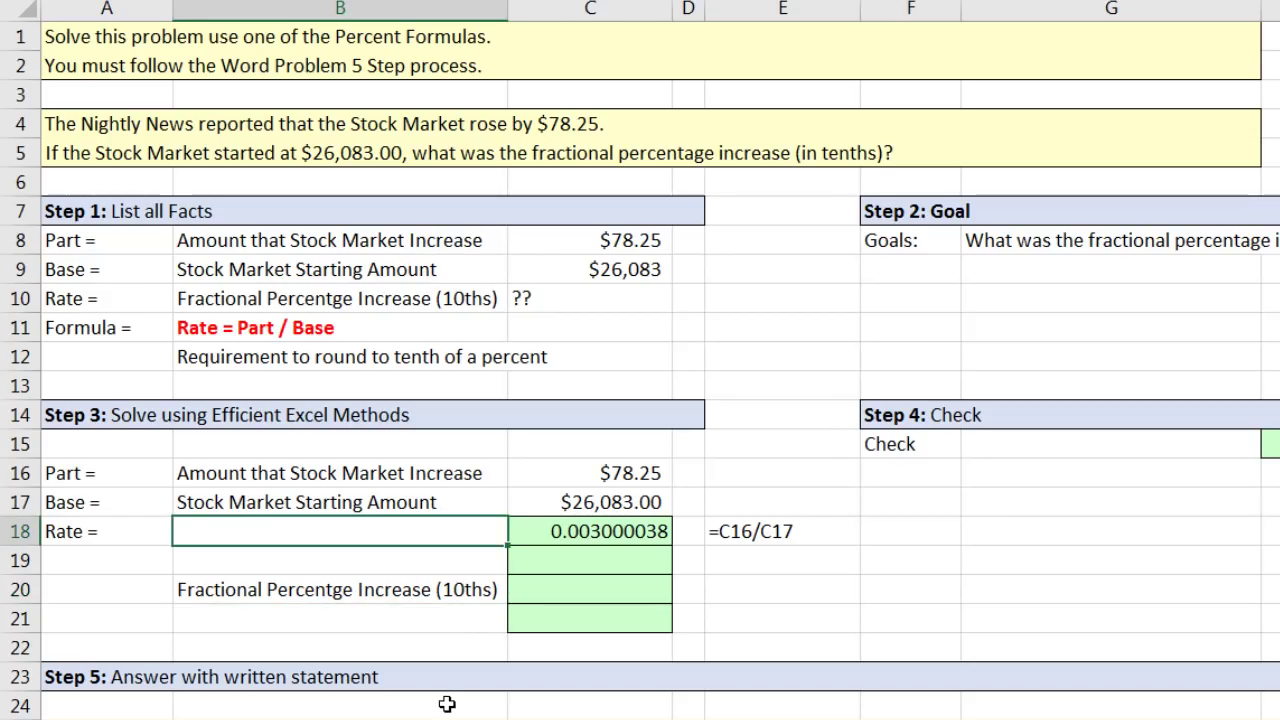
type("Decimal Increas")
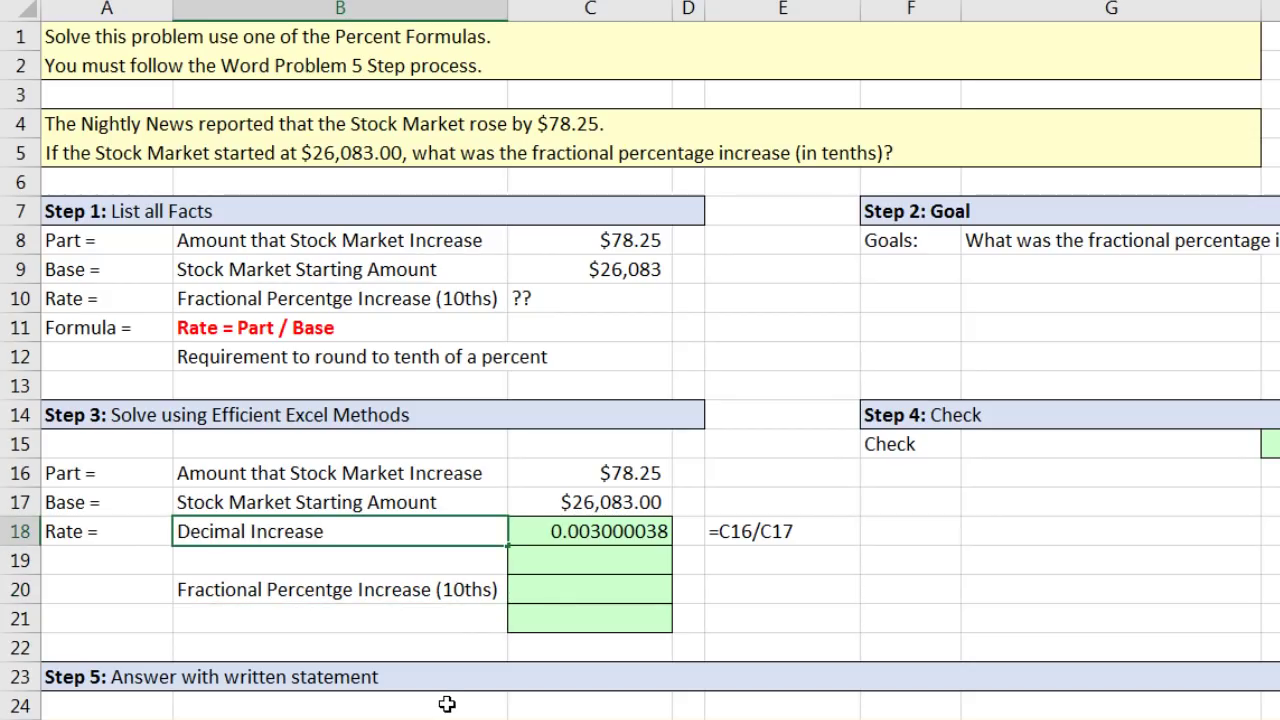
type("e")
key("Return")
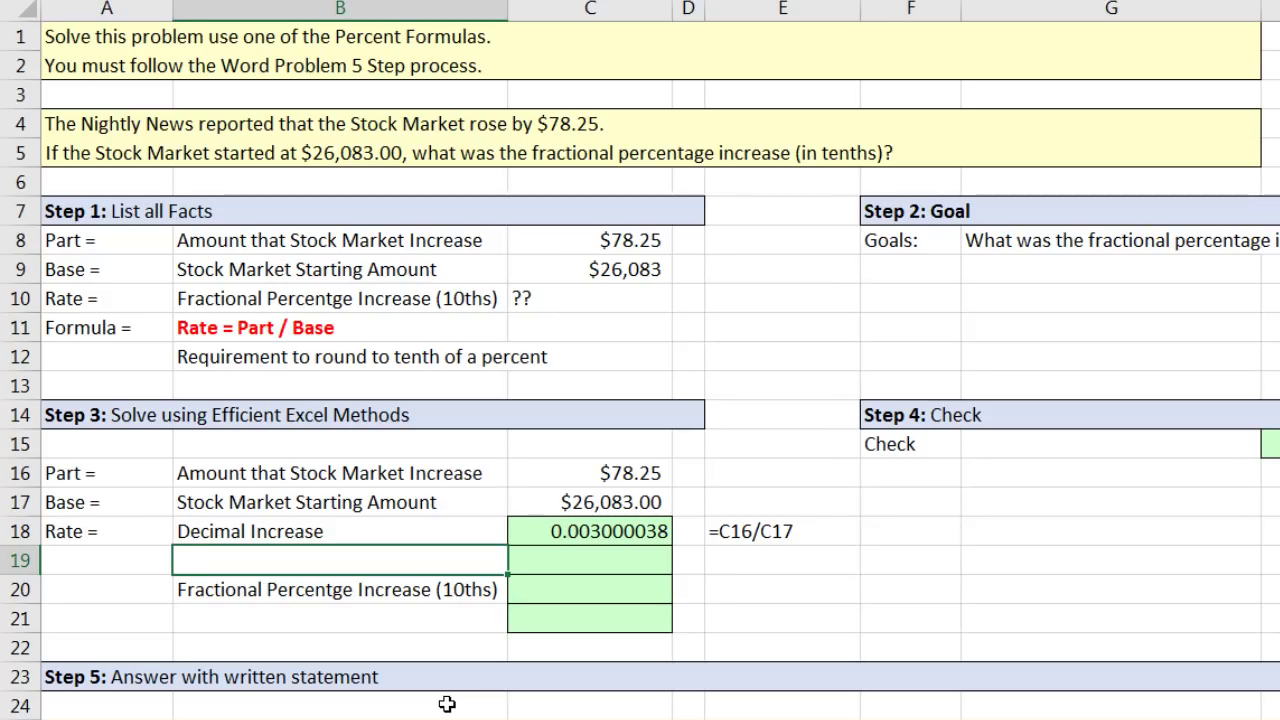
type("Rounded to tenth of a Per")
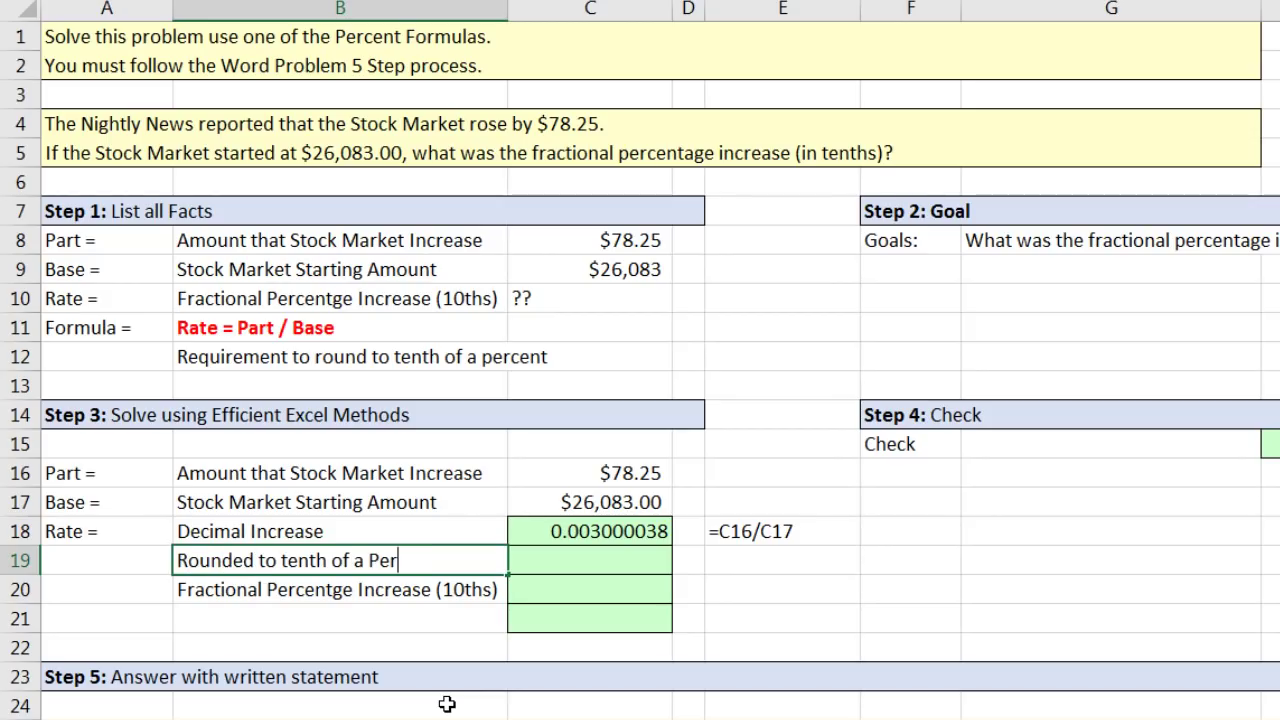
type("cent")
key("Tab")
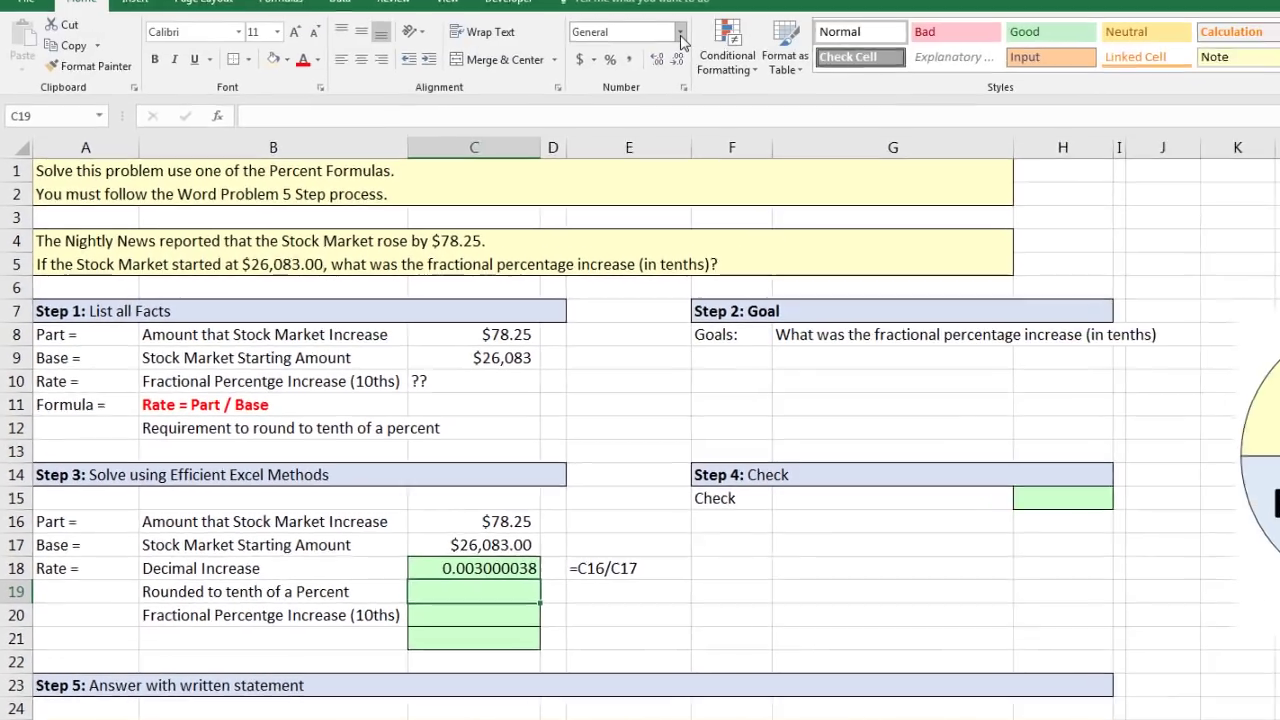
left_click(680, 36)
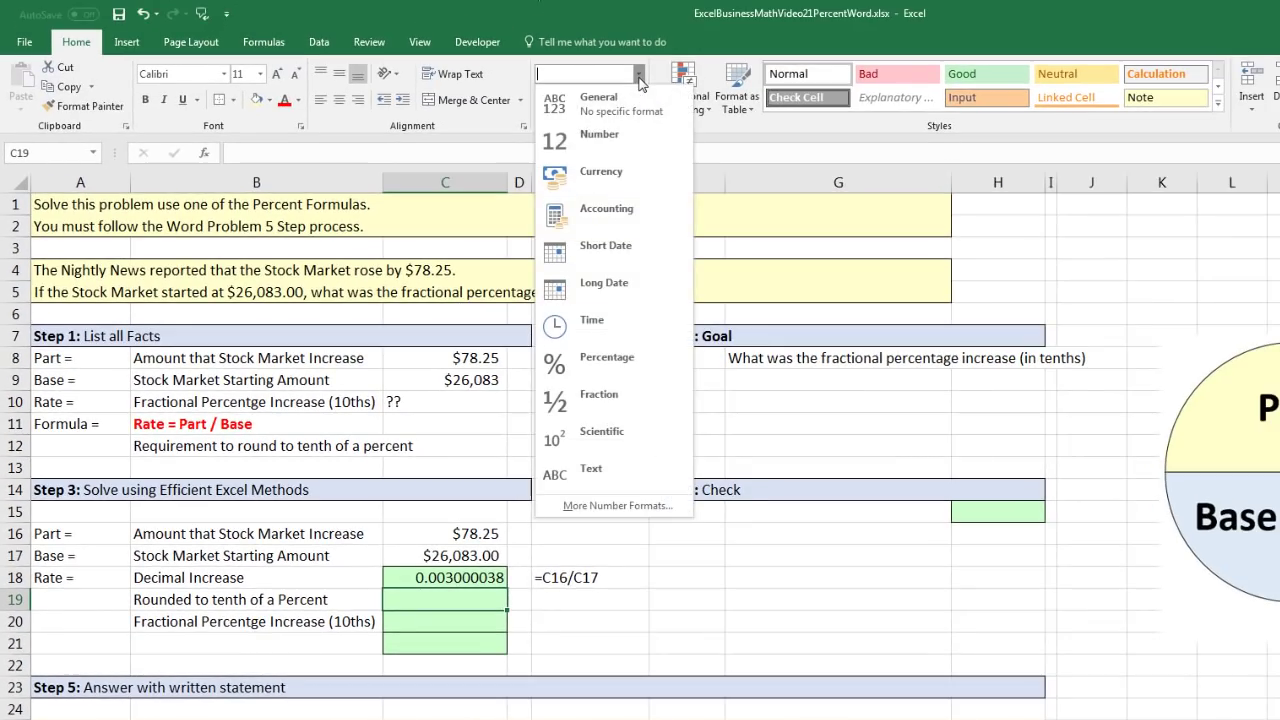
- Format C19 as Percentage, set it to =C18, and add decimal places to show 0.30000383%
left_click(645, 368)
type("=")
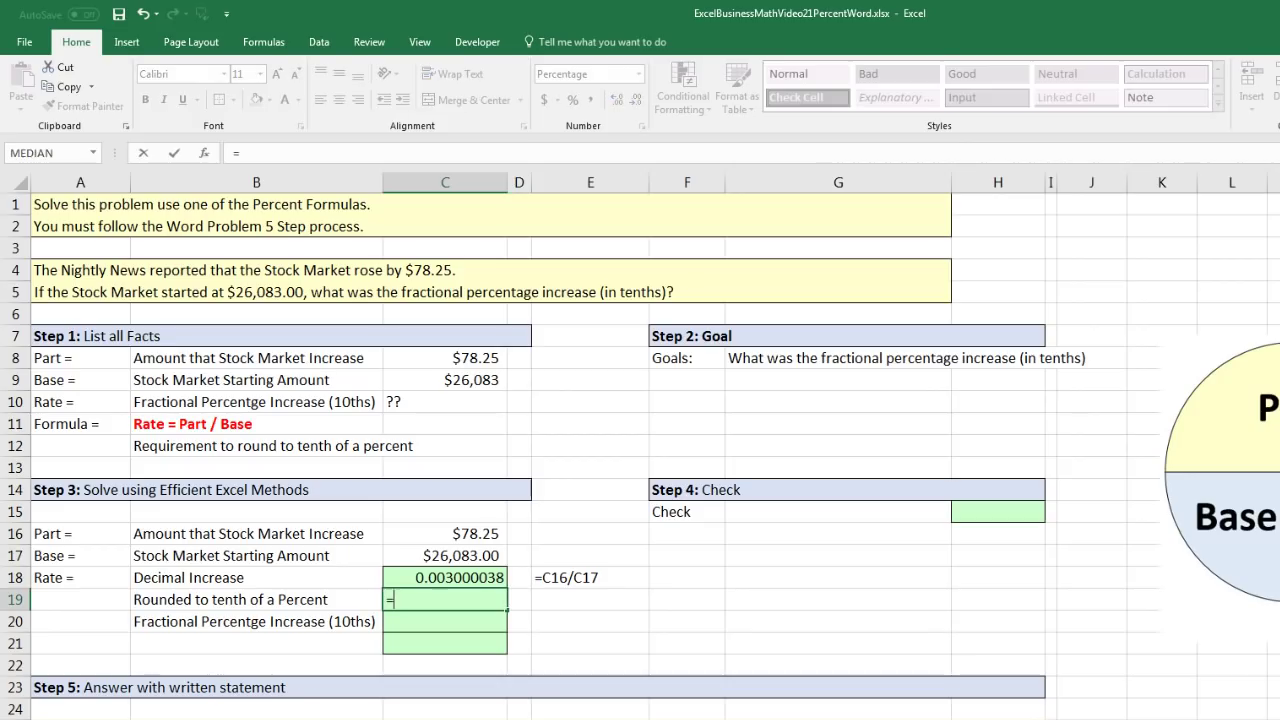
key("Up")
key("Return")
key("Left")
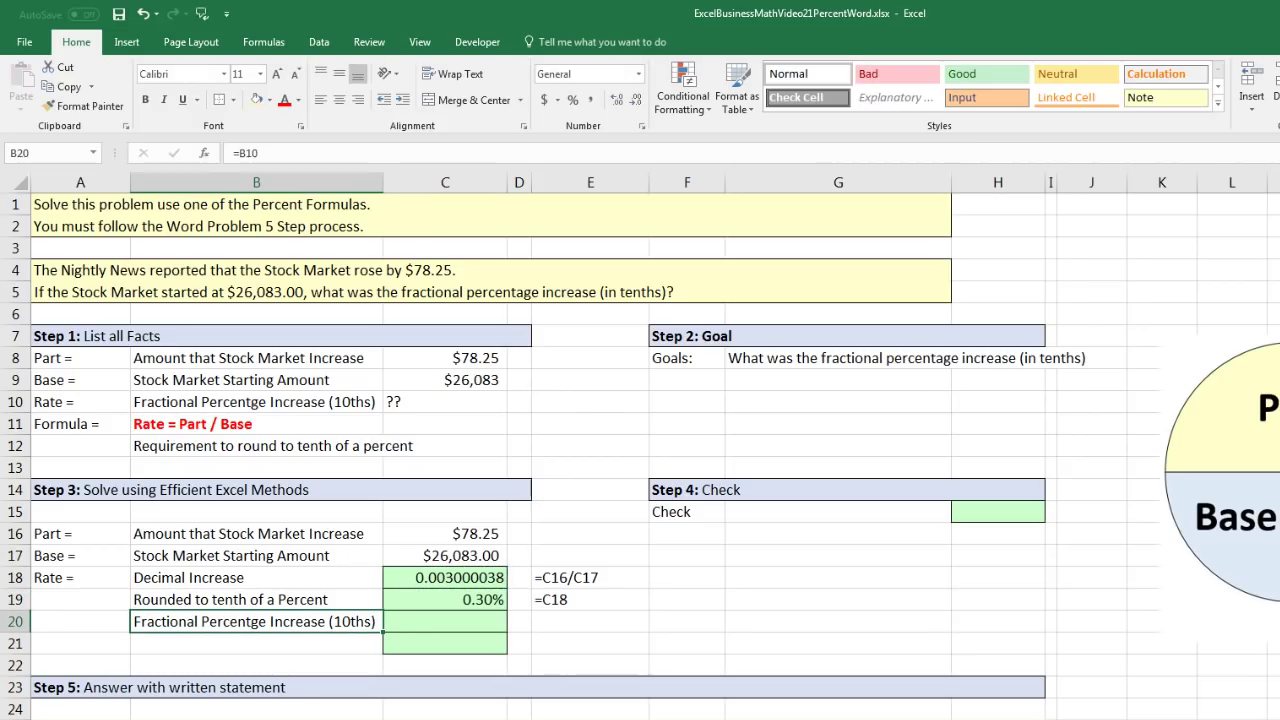
left_click(480, 600)
left_click(617, 101)
left_click(617, 101)
left_click(617, 101)
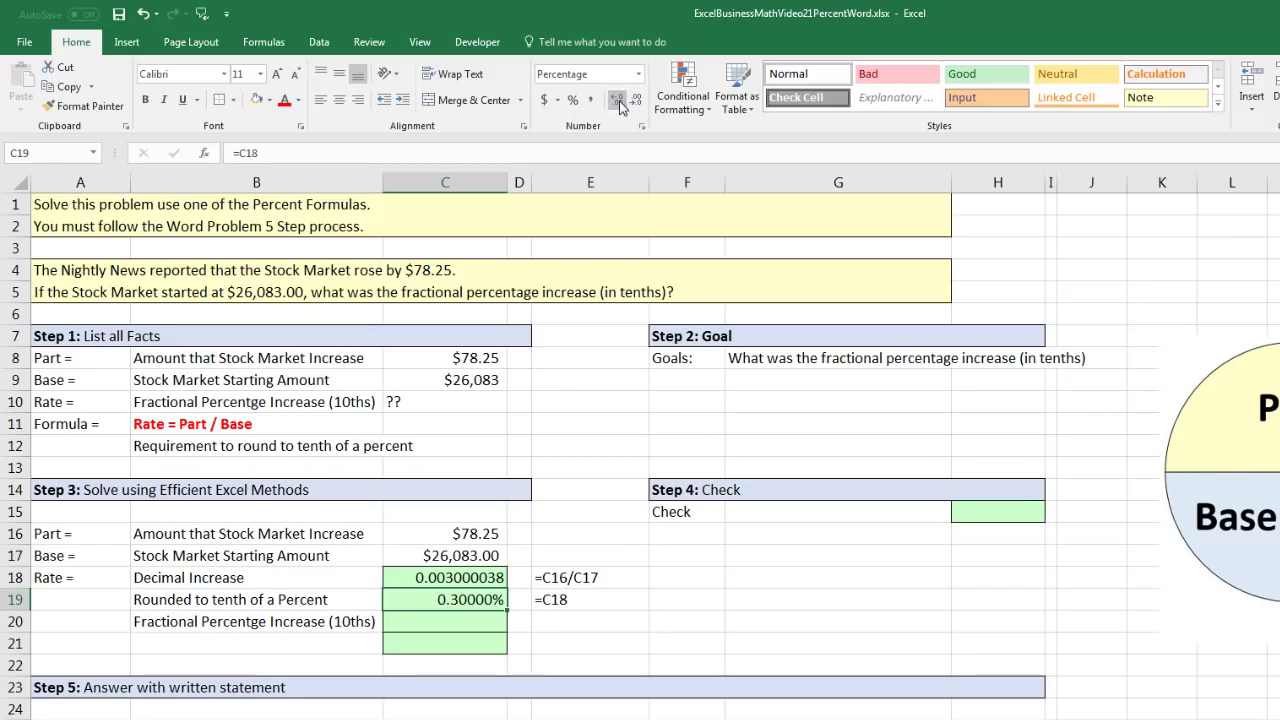
left_click(617, 101)
left_click(617, 101)
left_click(617, 101)
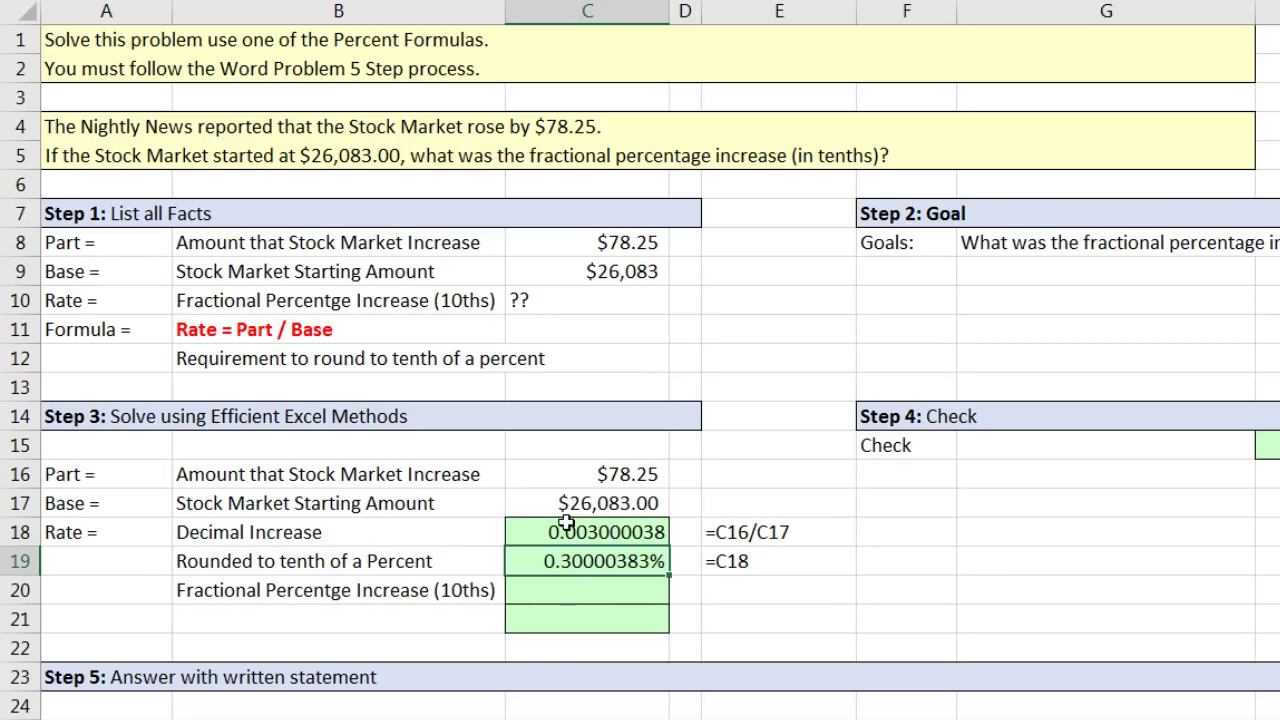
double_click(590, 565)
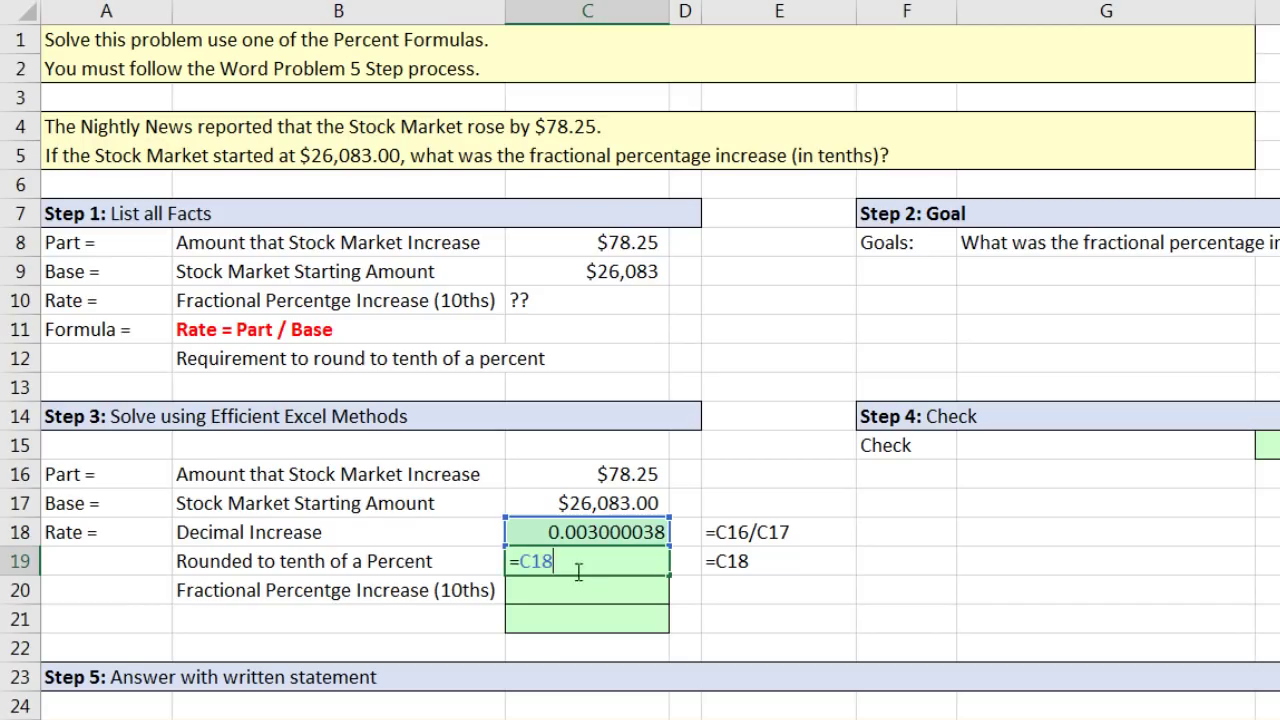
- Change the C19 formula to =ROUND(C18,3) so the rate rounds to three decimals
left_click(522, 563)
type("round")
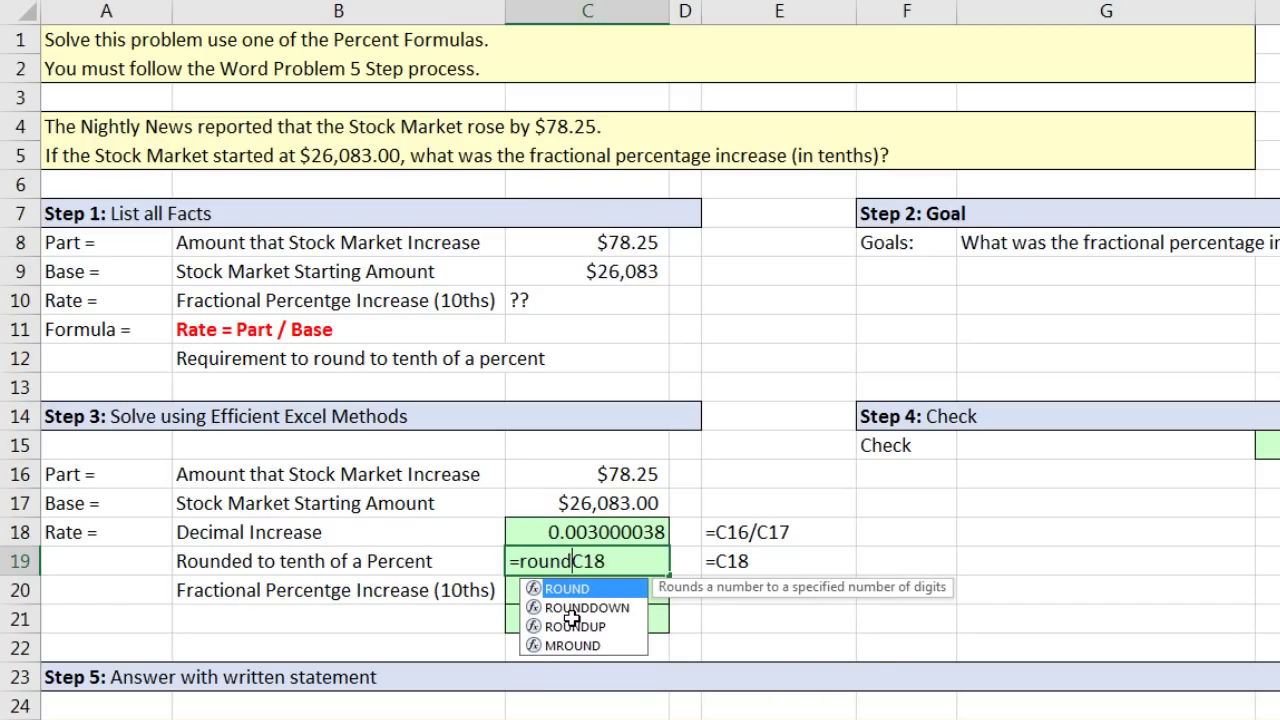
key("Tab")
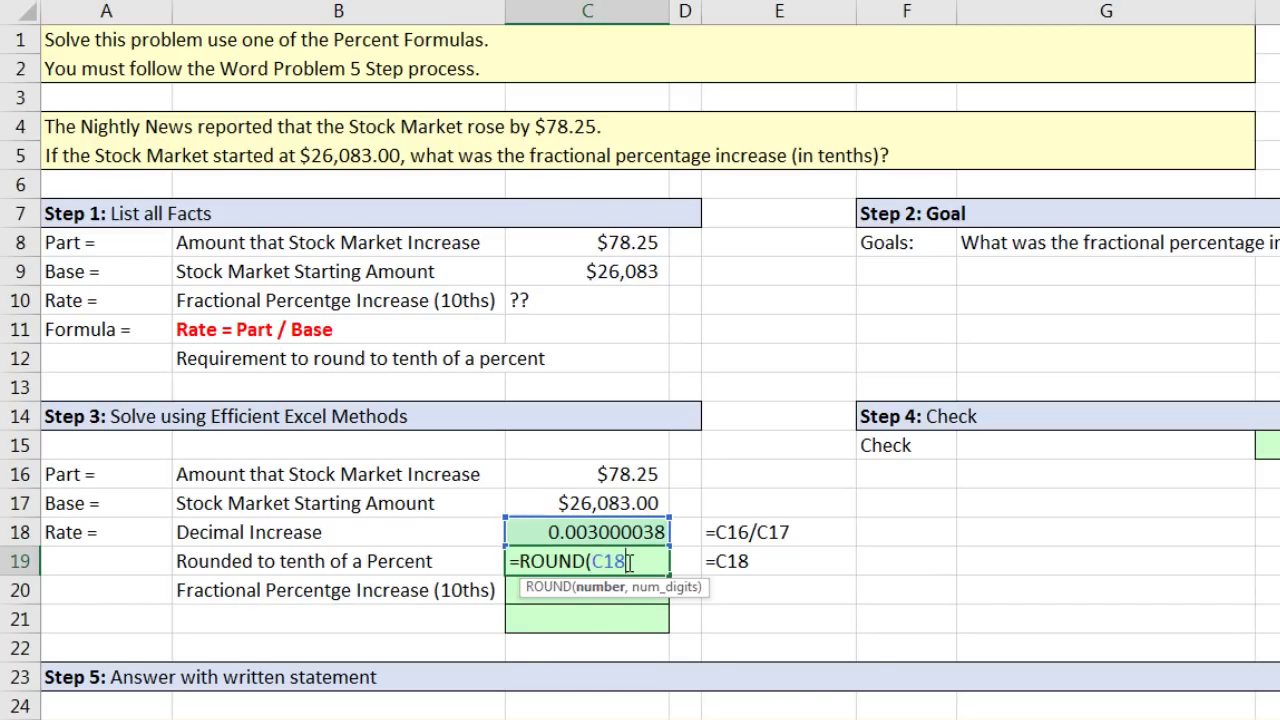
type(",")
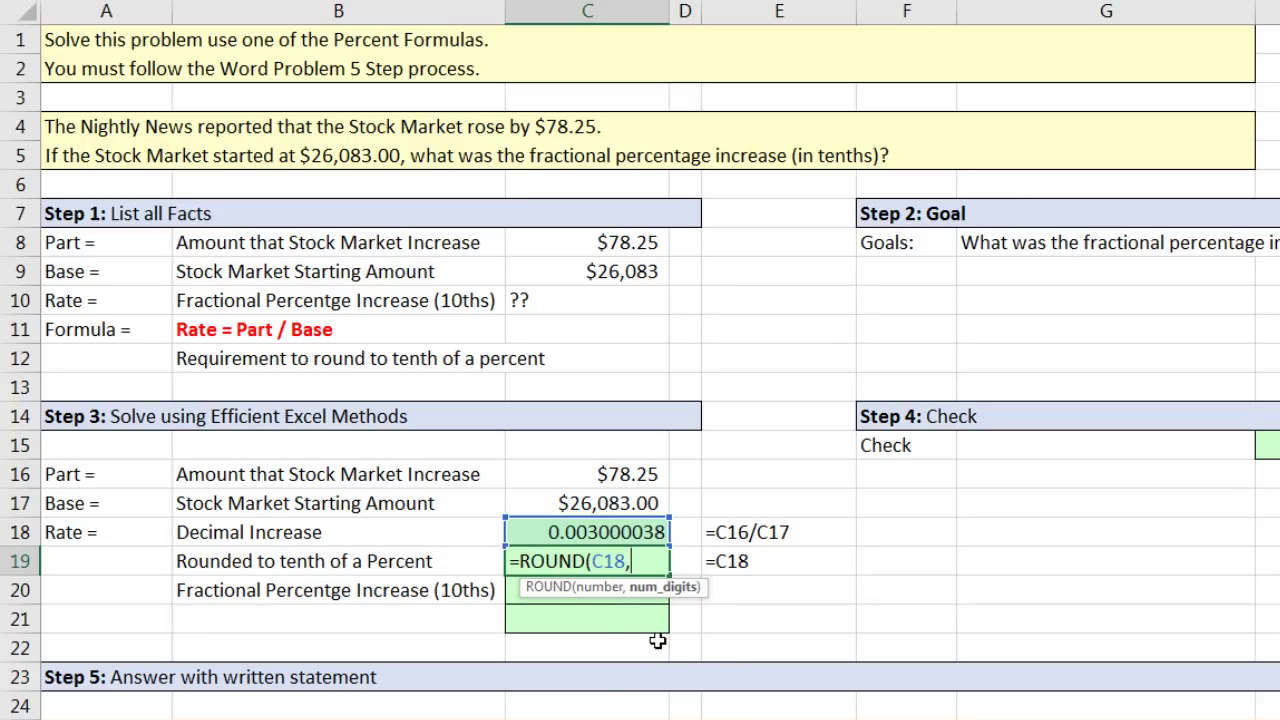
type("3)")
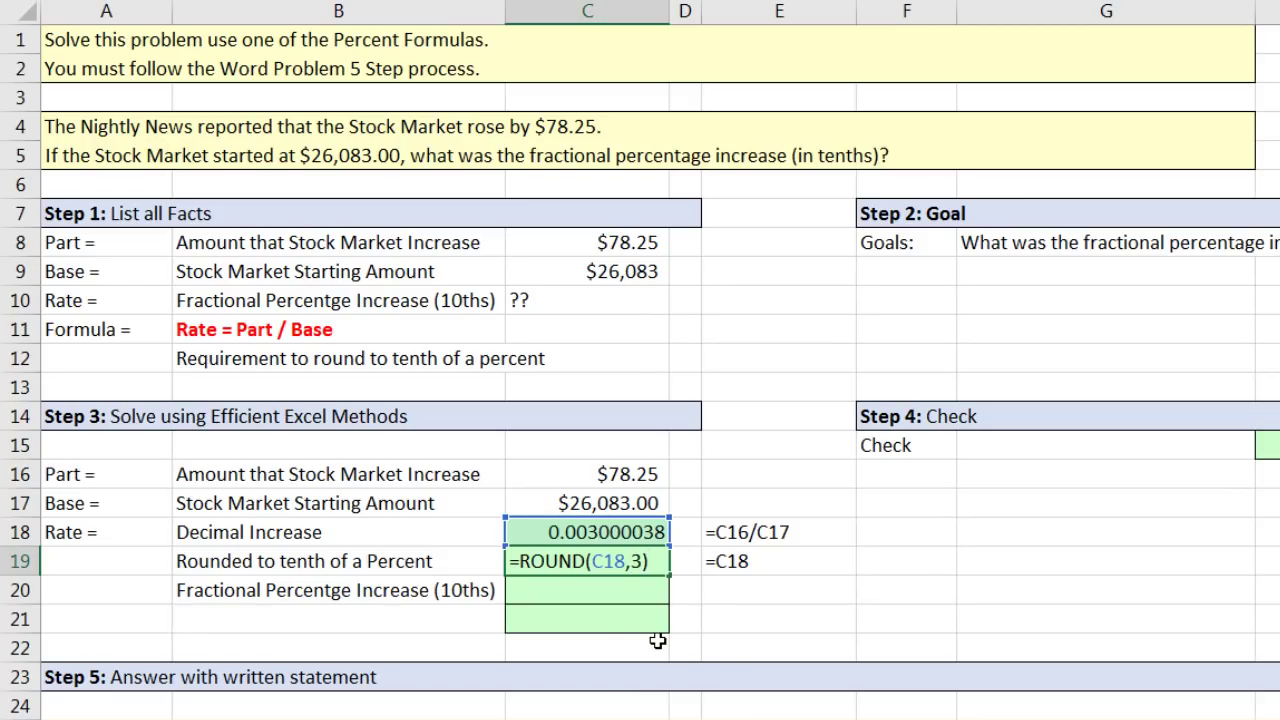
key("ctrl+Return")
- Link C20 to the rounded rate with =C19, showing 0.30000000%
key("Down")
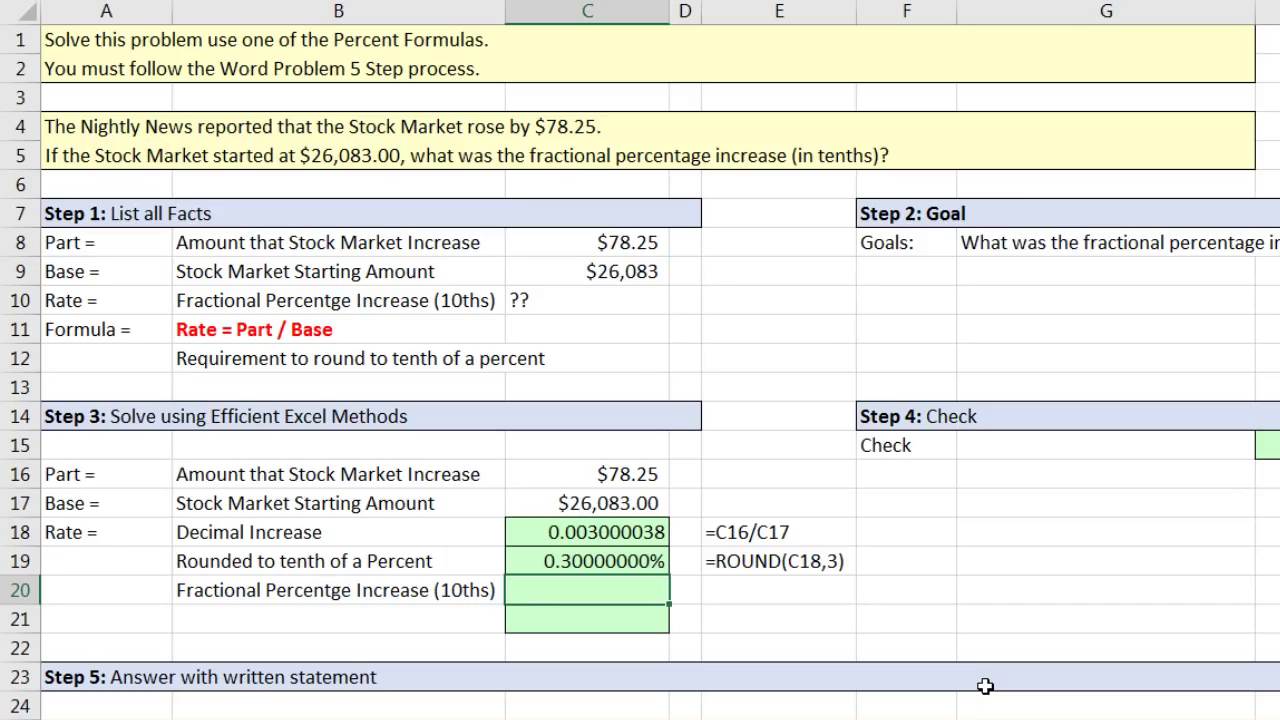
type("=")
key("Up")
key("ctrl+Return")
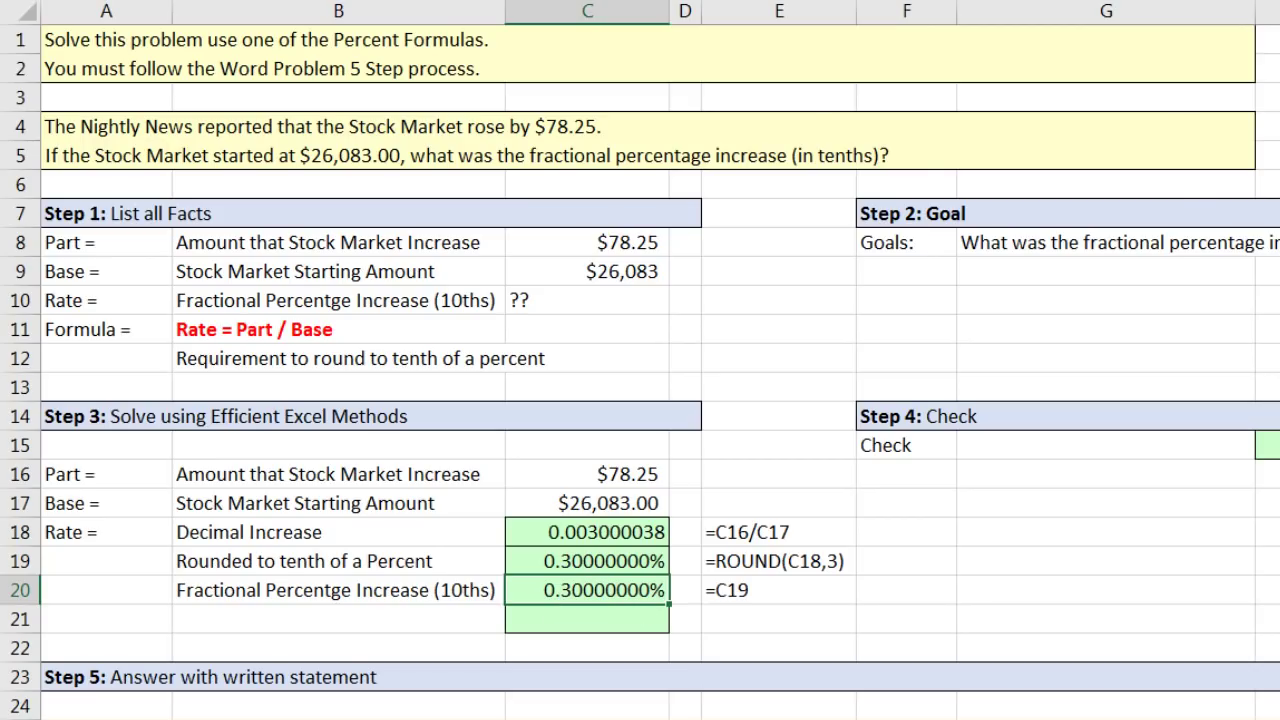
- Give C20 the custom number format ?/10% so it displays 3/10%
key("ctrl+1")
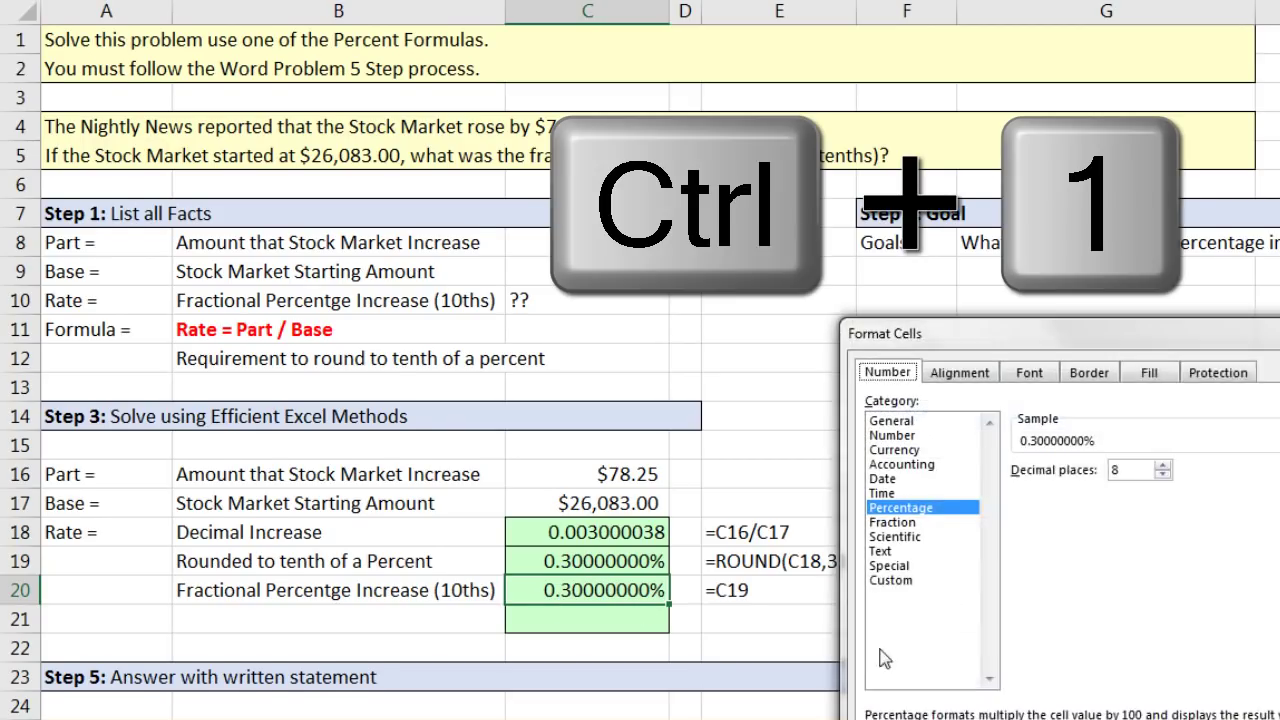
left_click_drag(914, 309, 714, 314)
left_click(737, 604)
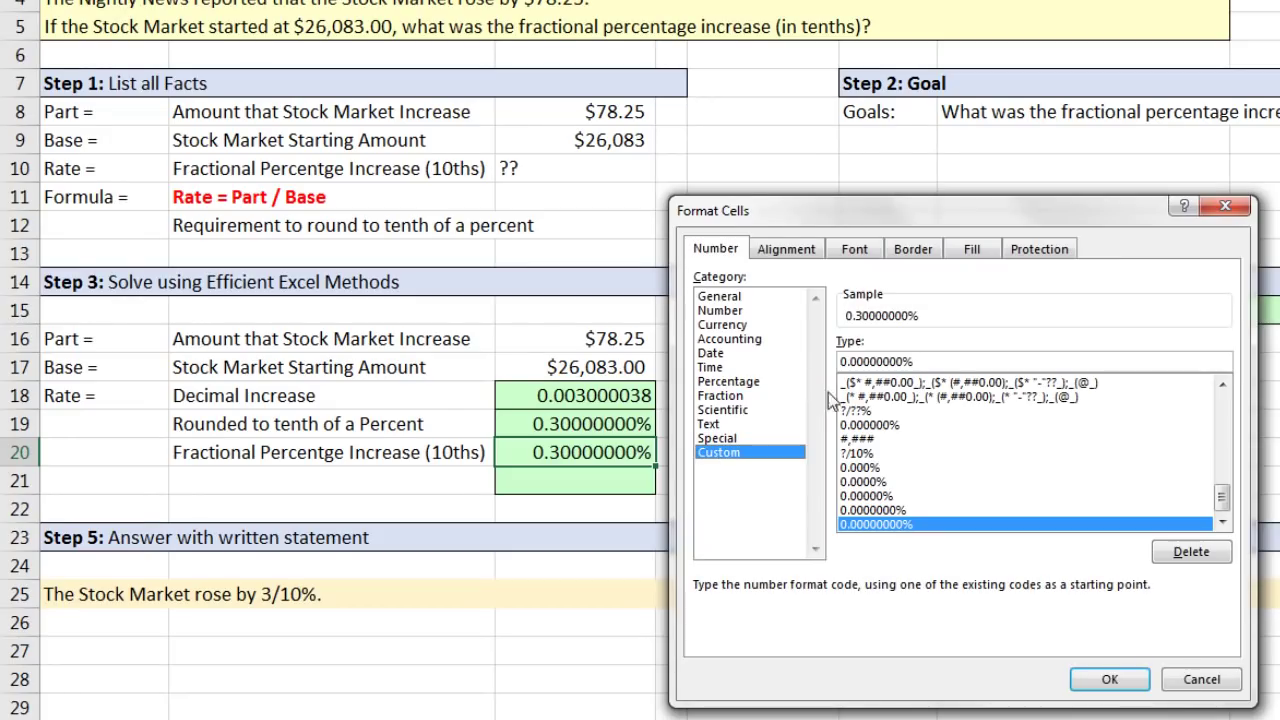
left_click_drag(937, 365, 802, 357)
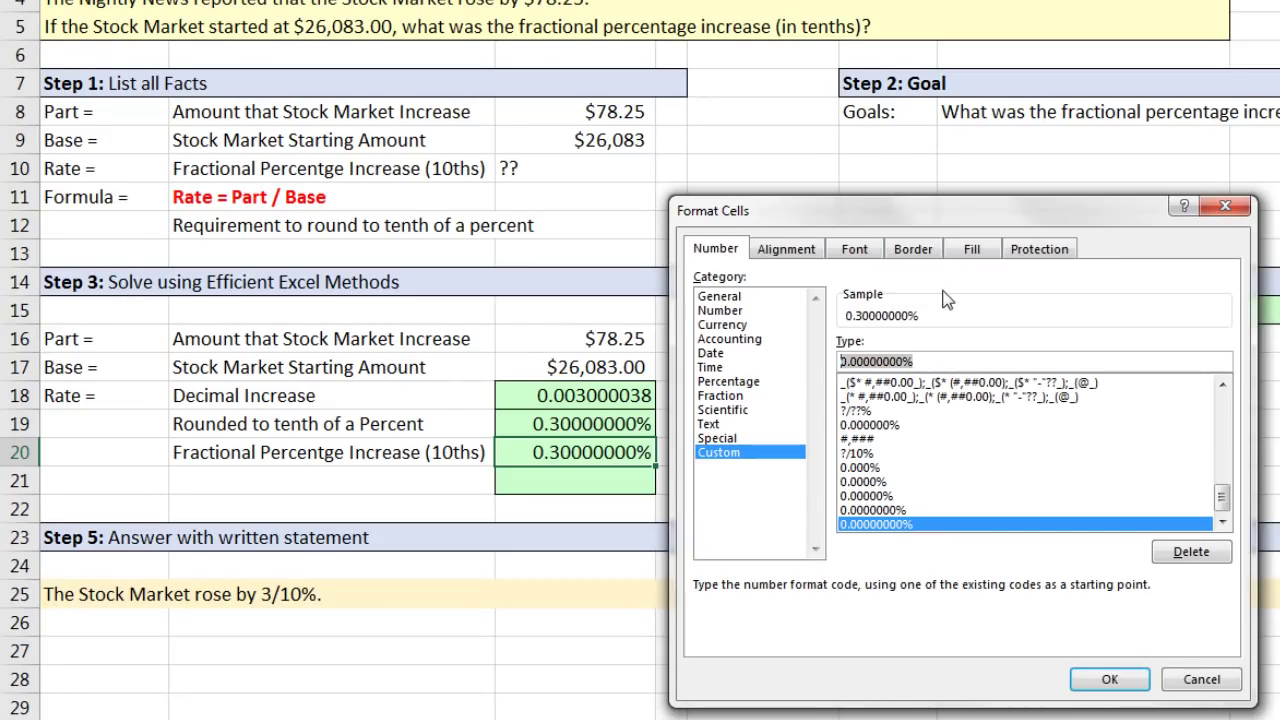
type("?/10%")
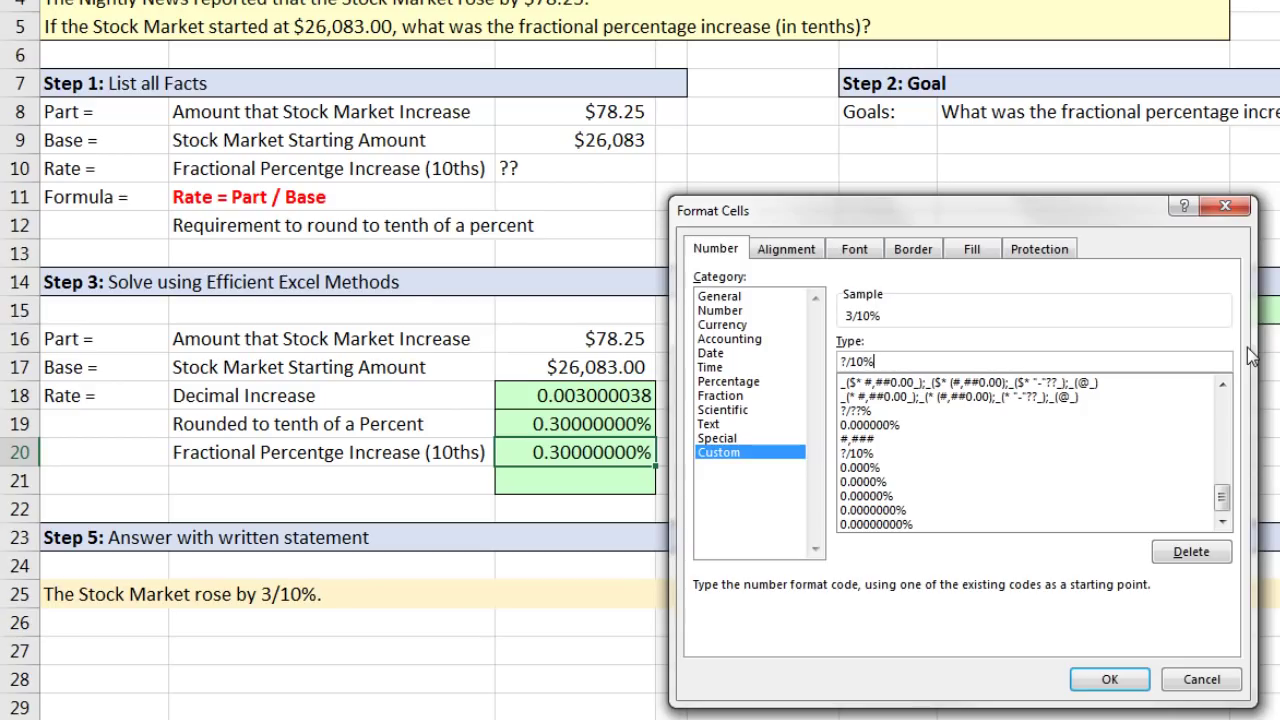
left_click(1110, 680)
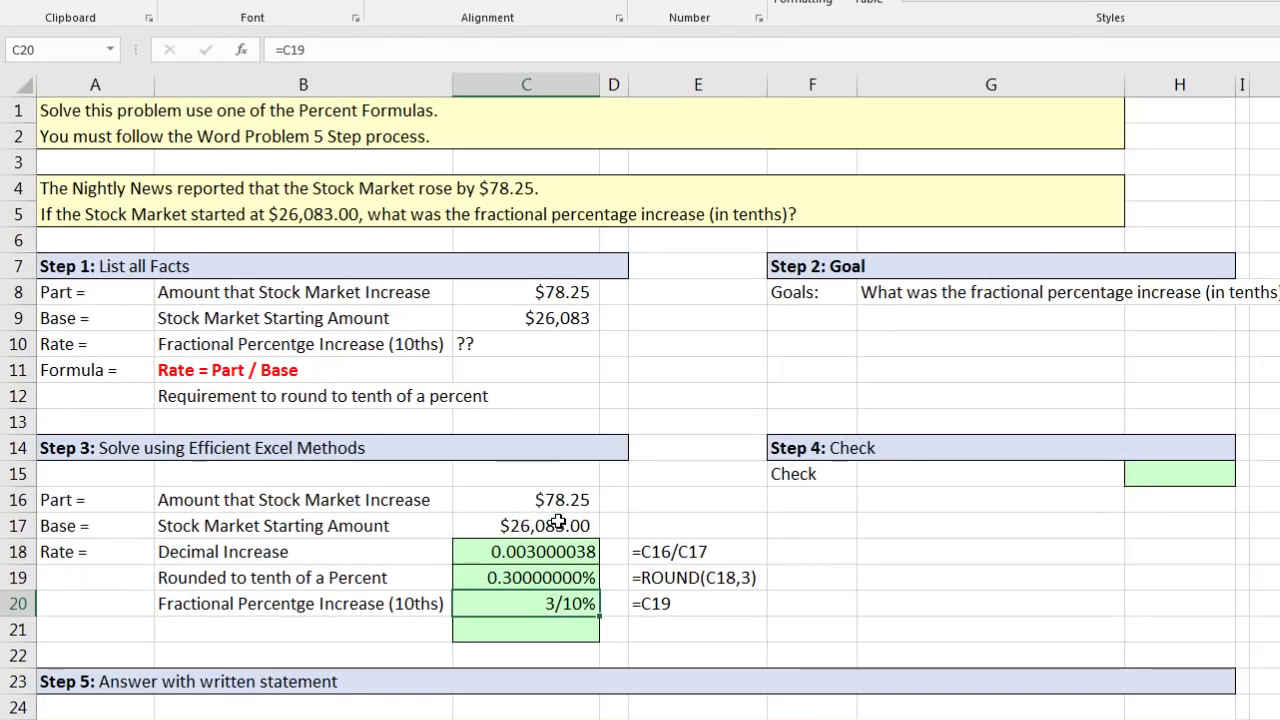
- Label B21 'Stock Market End Value' and total C16:C17 in C21, giving $26,161.25
left_click(558, 521)
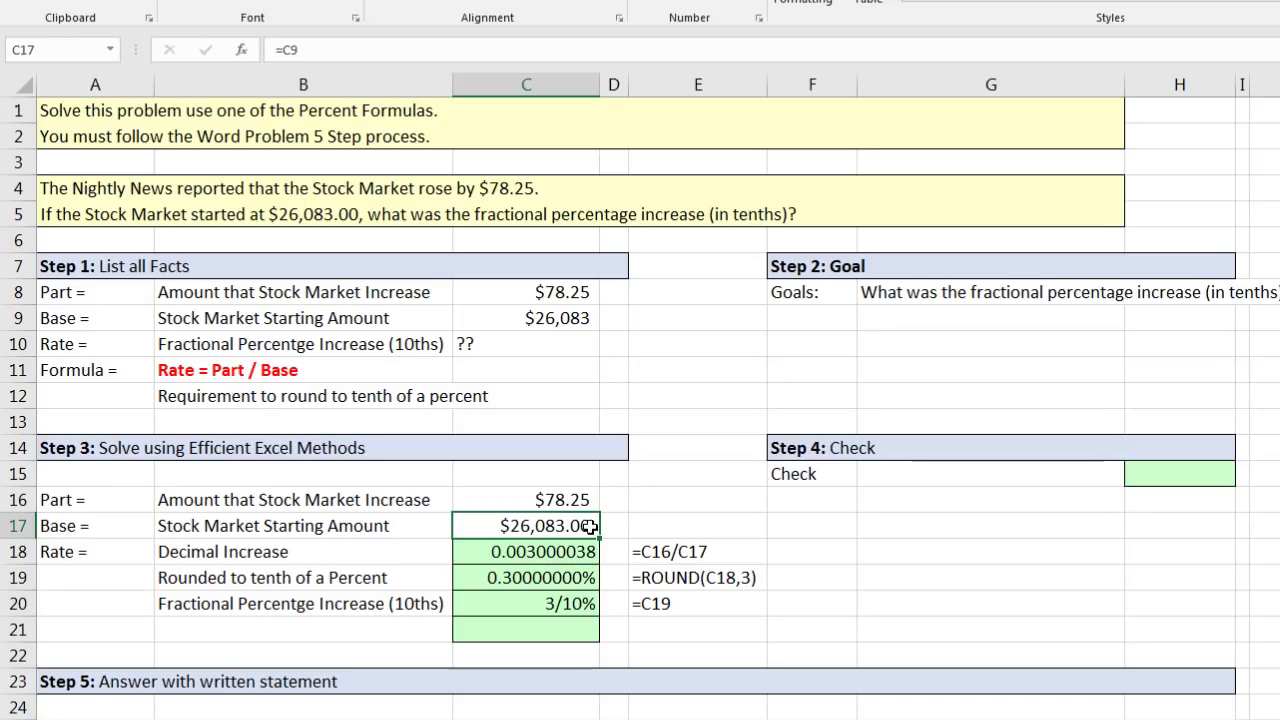
left_click(572, 500)
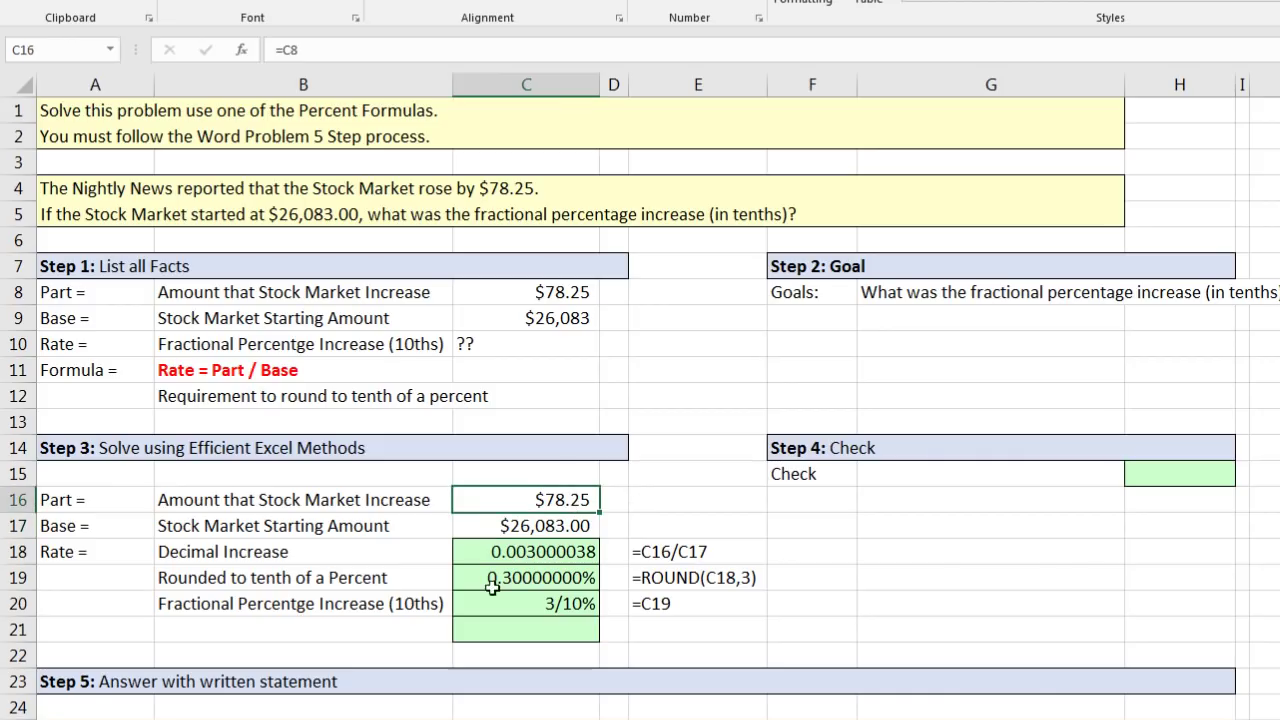
left_click(434, 628)
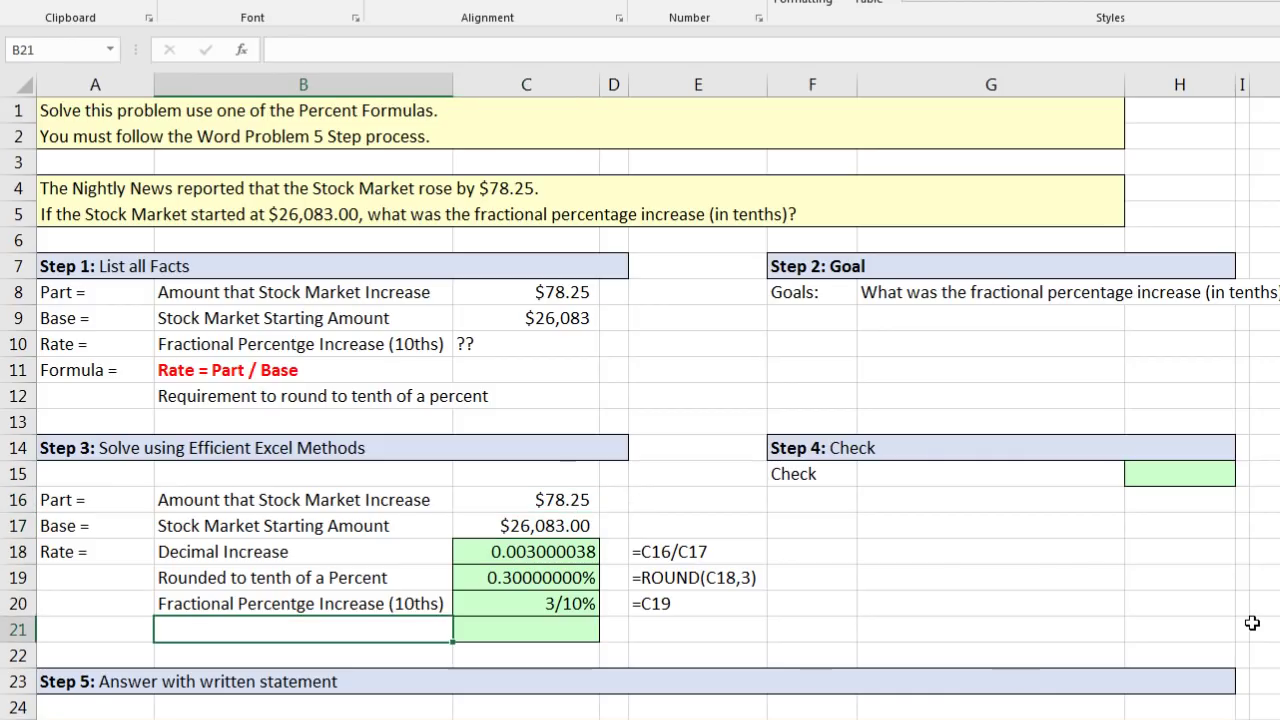
type("Stock Market")
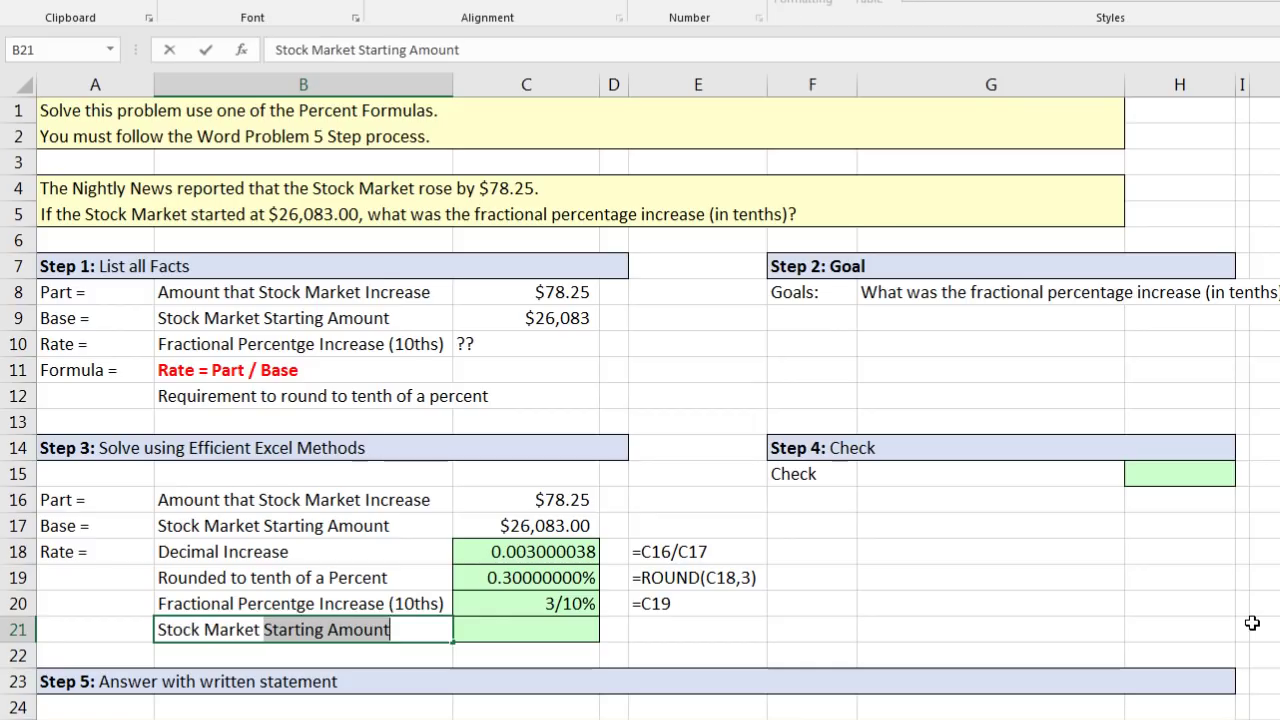
type(" End Value")
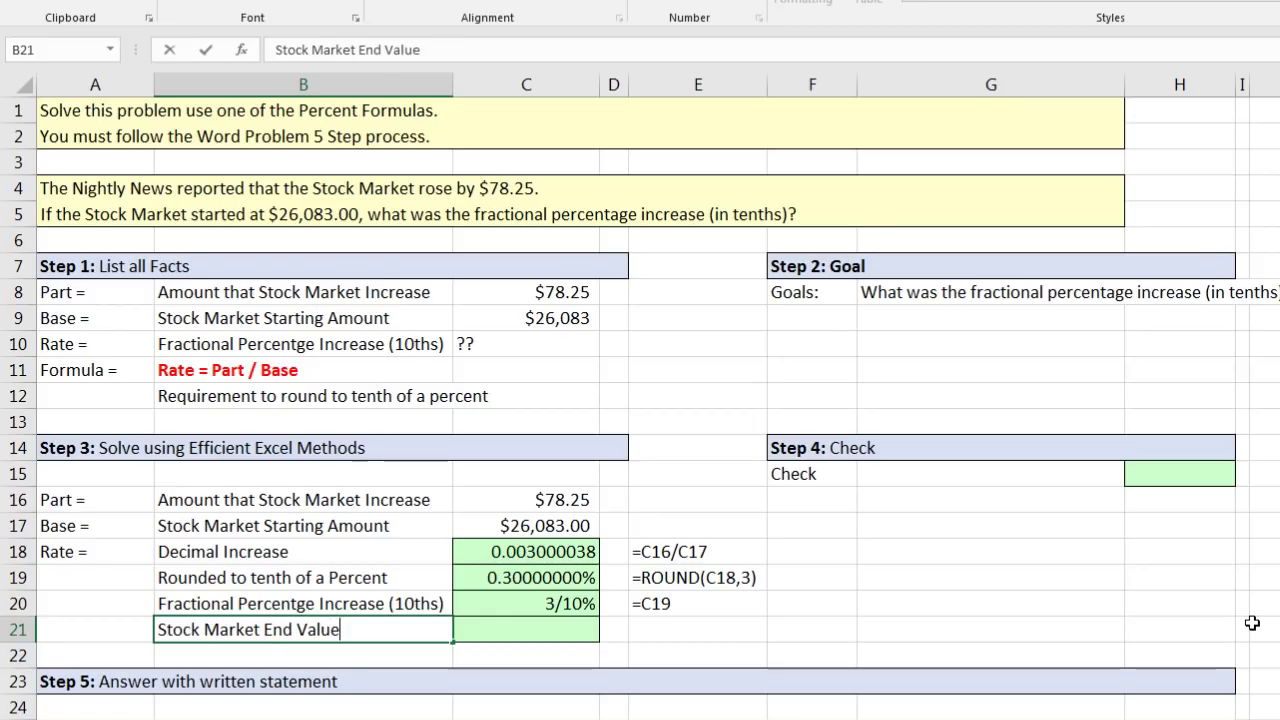
key("Tab")
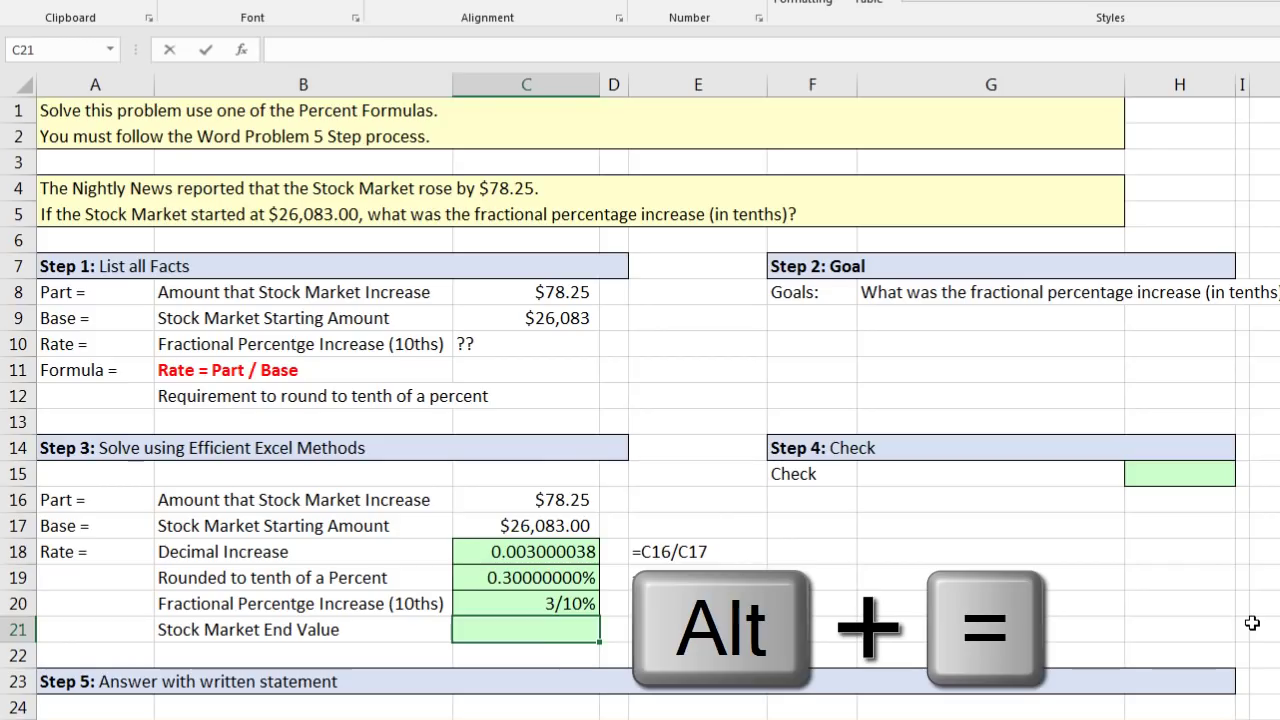
key("alt+equal")
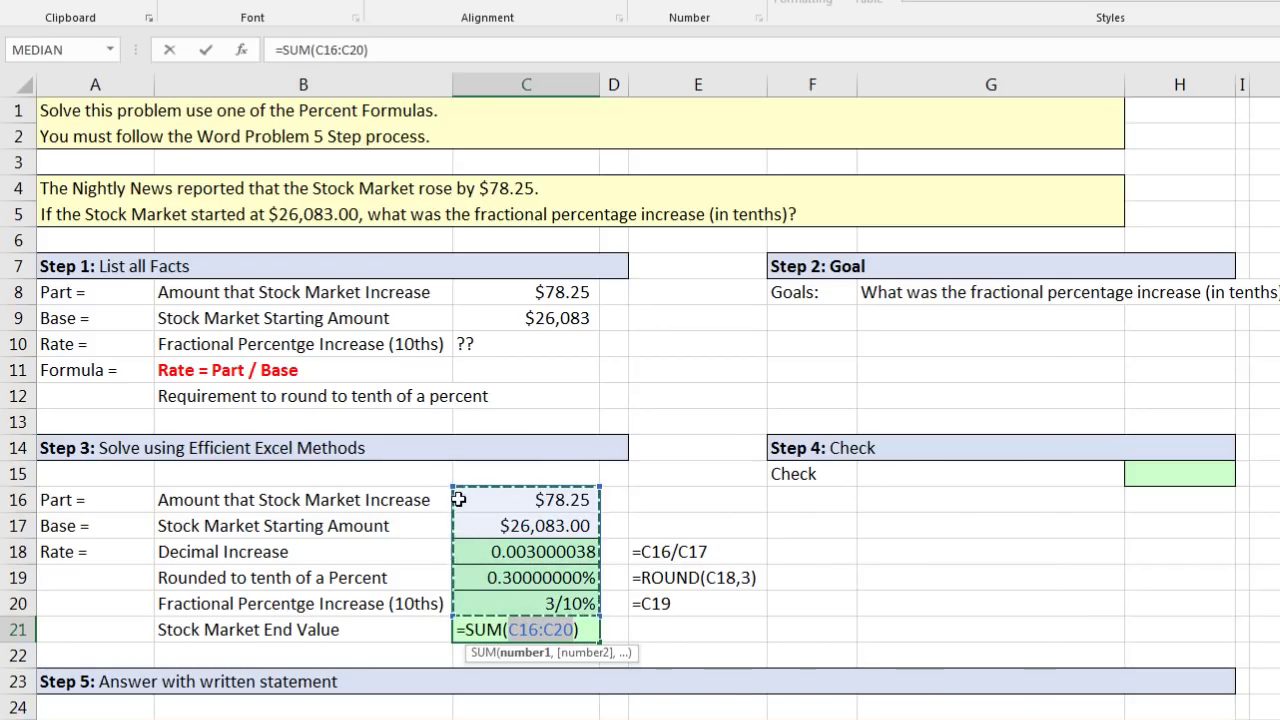
left_click_drag(485, 497, 496, 528)
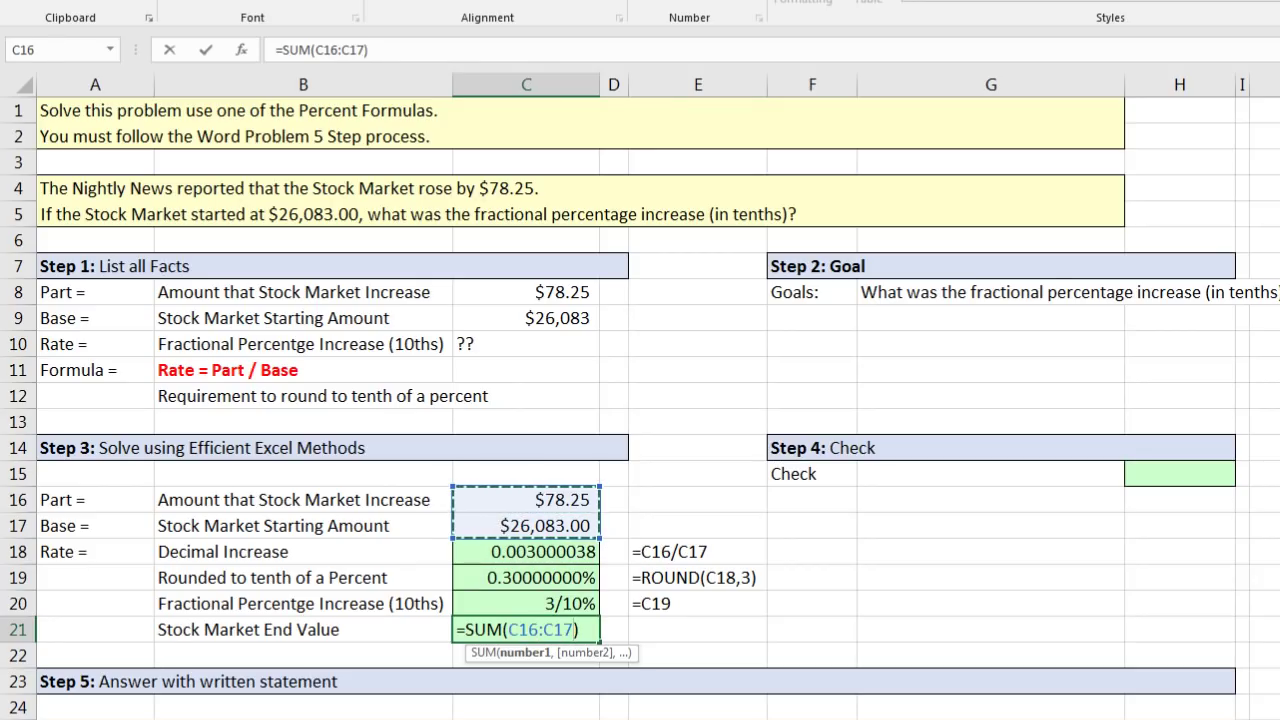
key("Return")
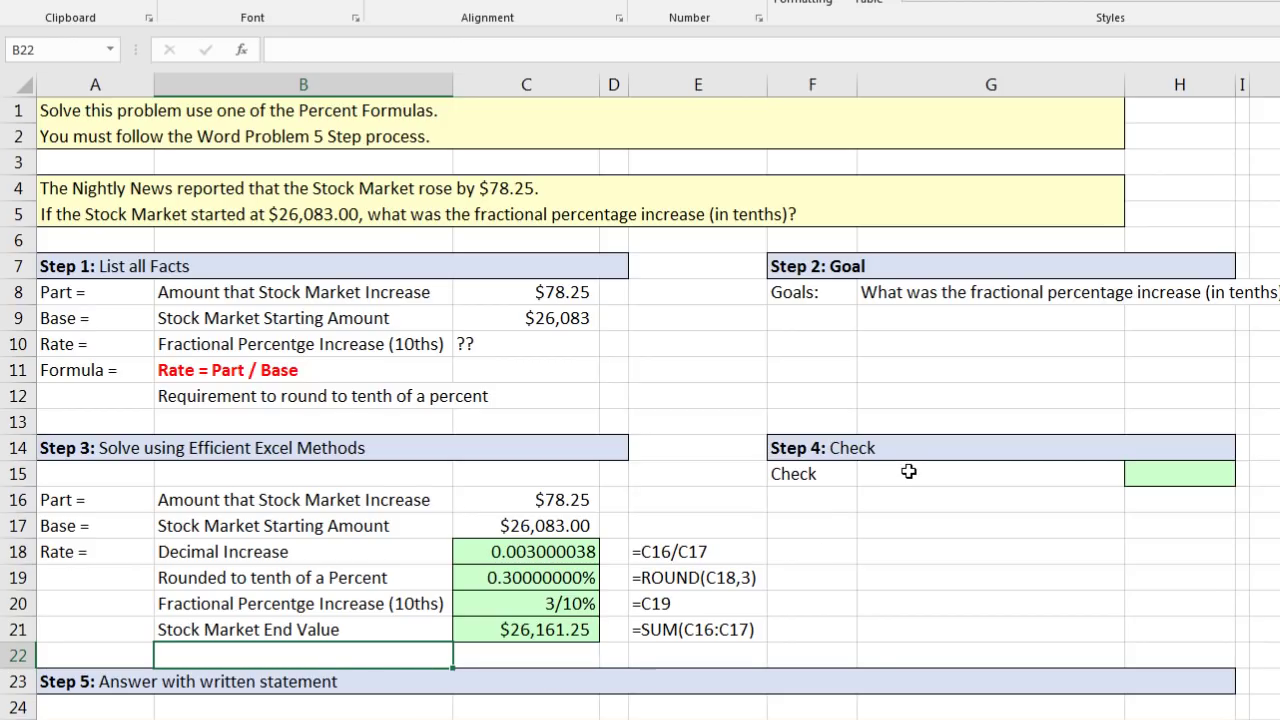
- Review the rate, Base and Part sources, then label G15 'Part = Base * Rate'
left_click(541, 556)
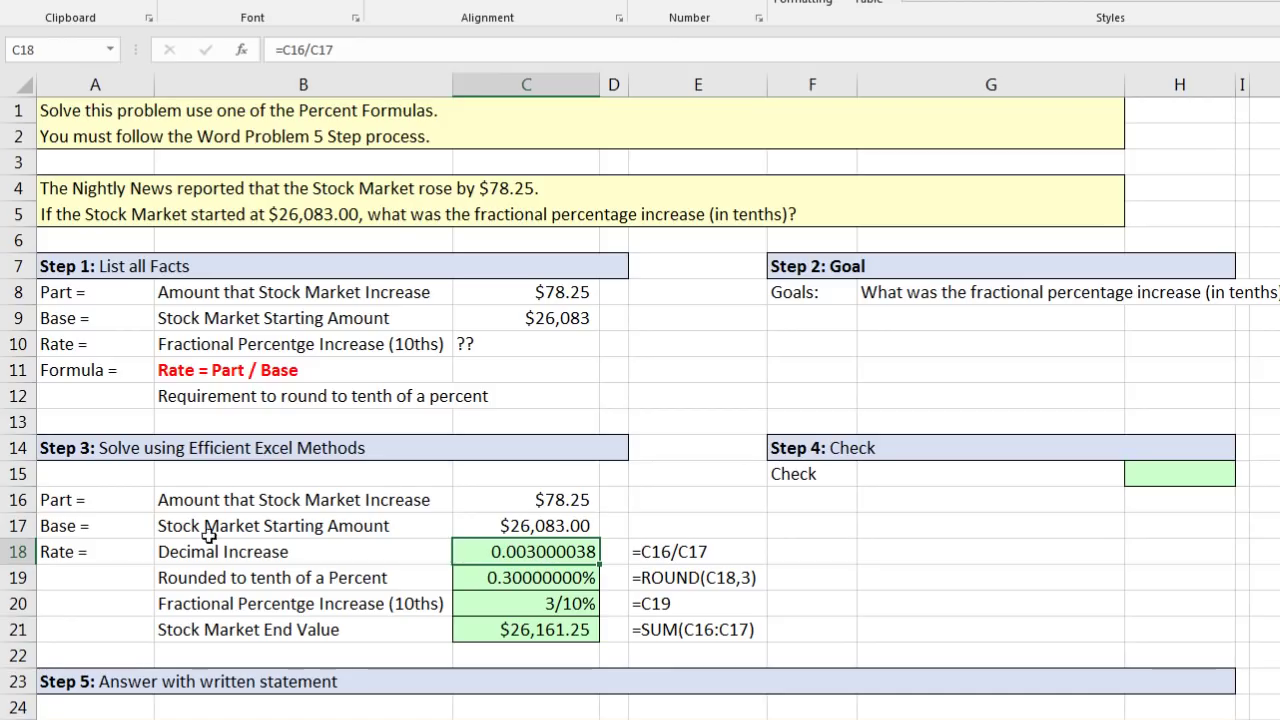
left_click(102, 535)
left_click(104, 502)
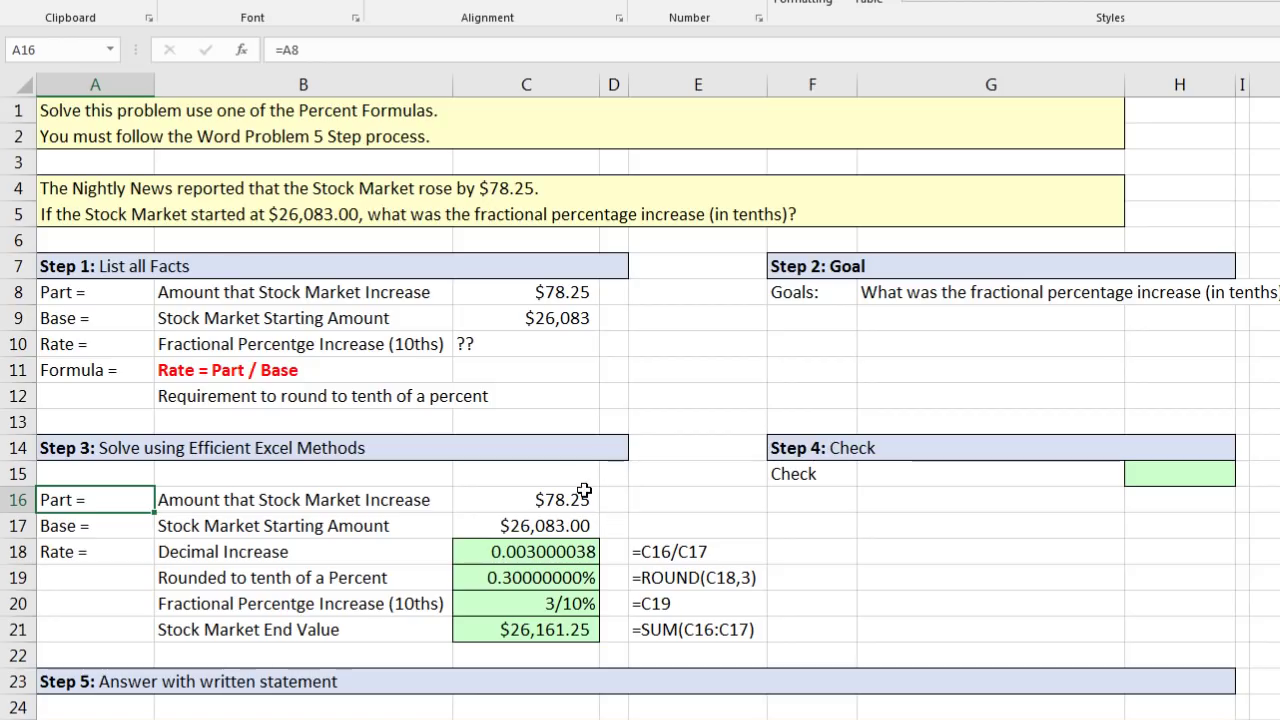
left_click(868, 479)
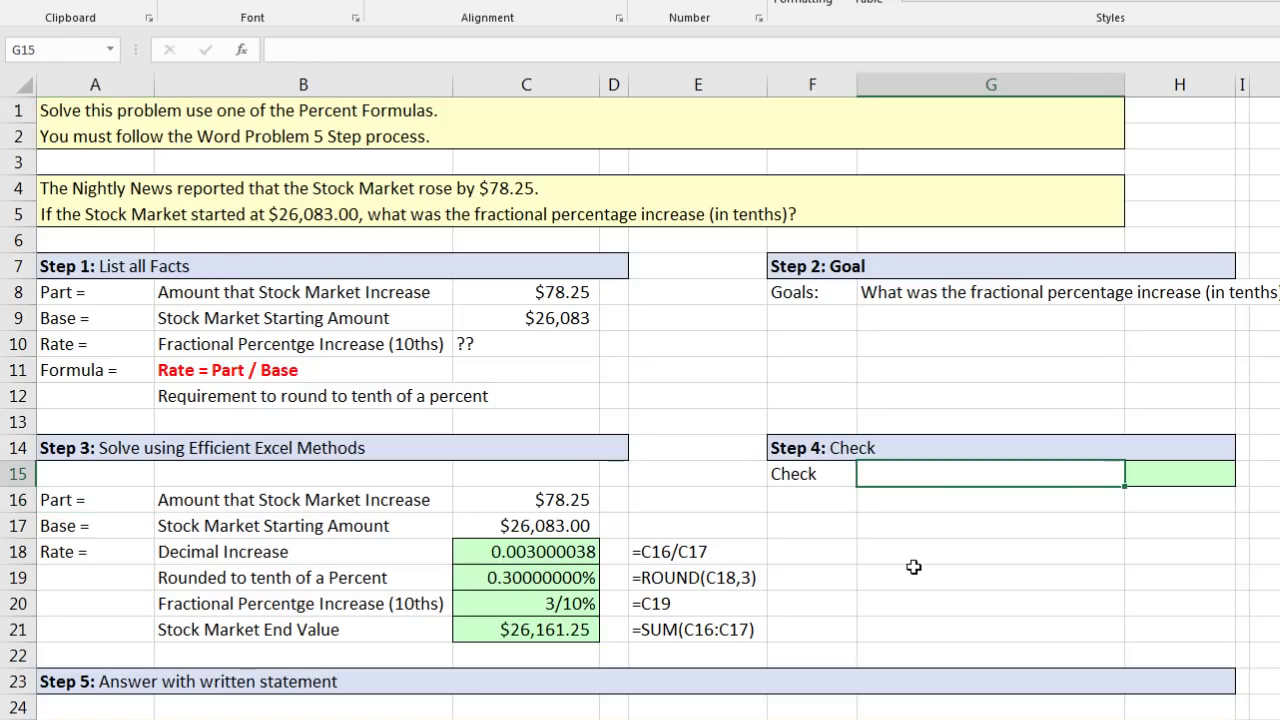
type("Part = Base ")
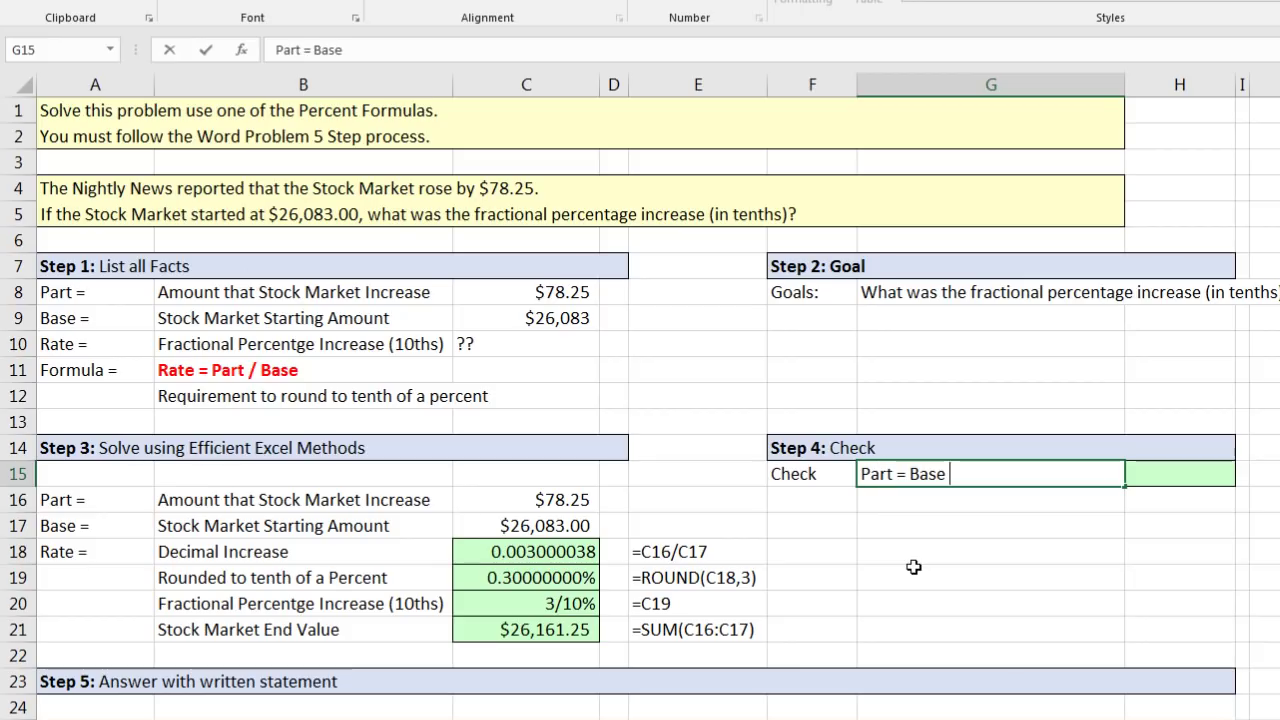
type("* Rate")
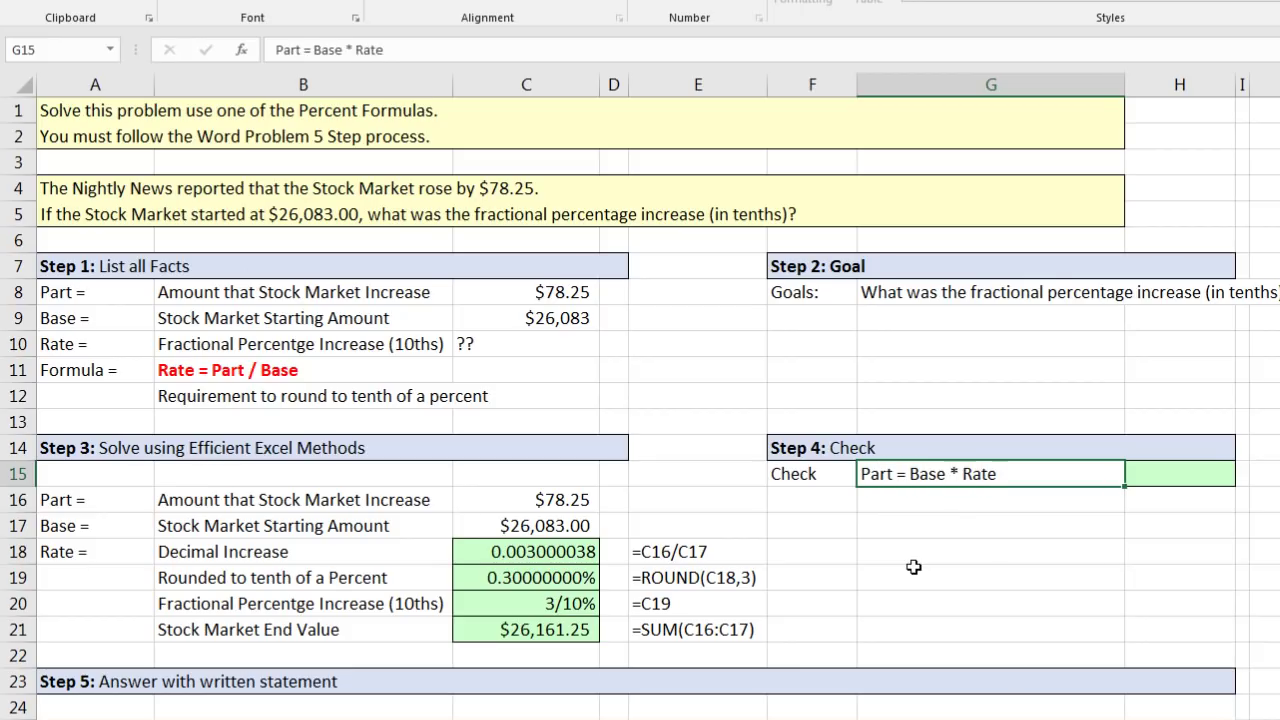
key("Tab")
- Enter =C18*C17 in H15 to return $78.25, and note 'Check ✓' in H18
type("=")
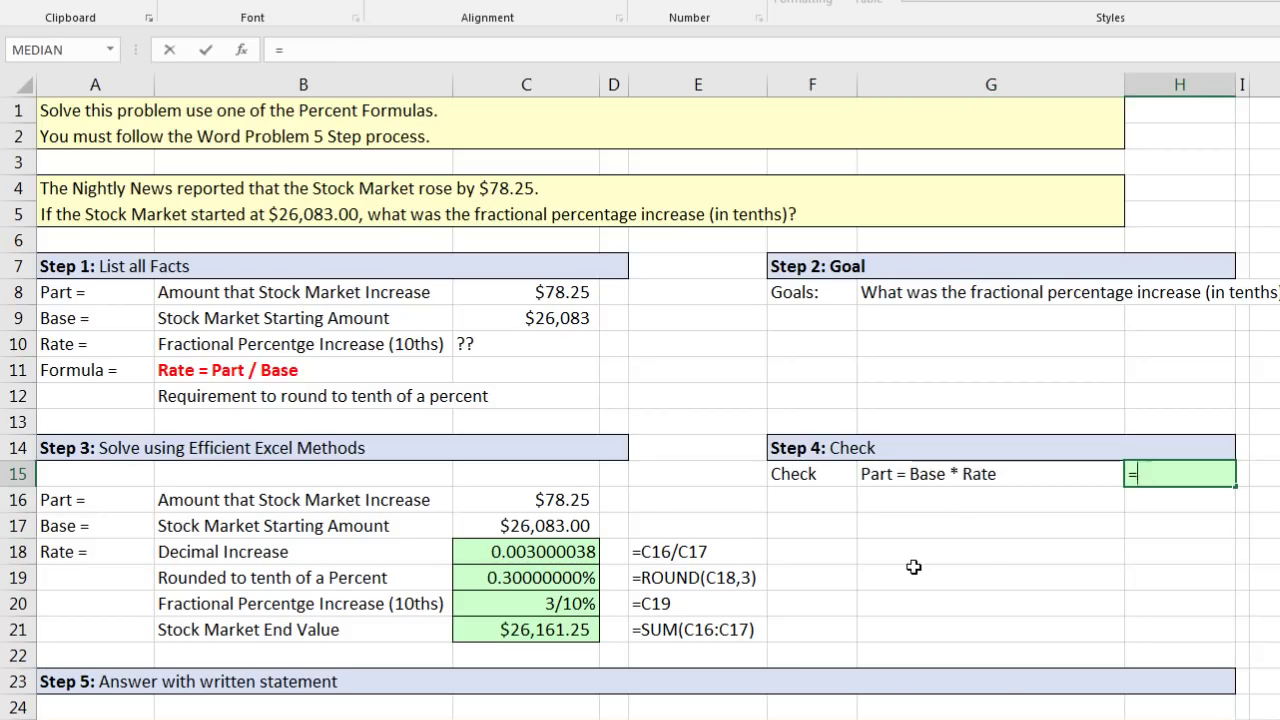
left_click(558, 555)
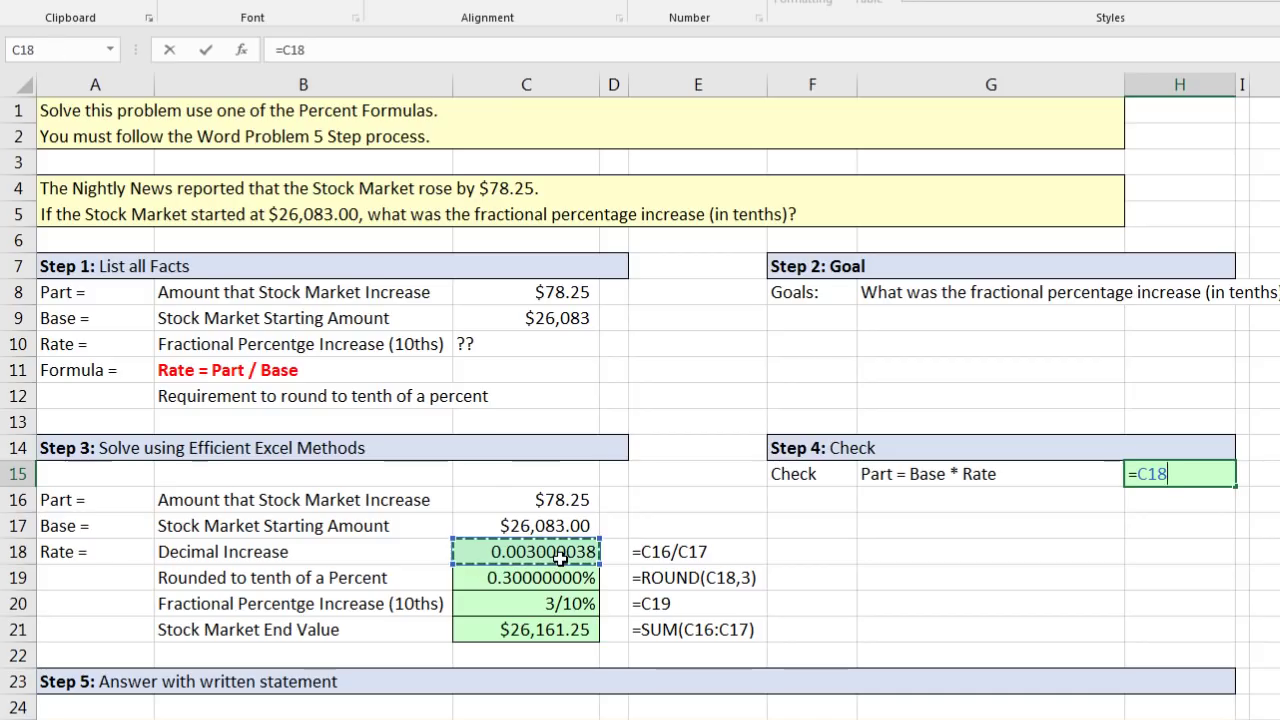
type("*")
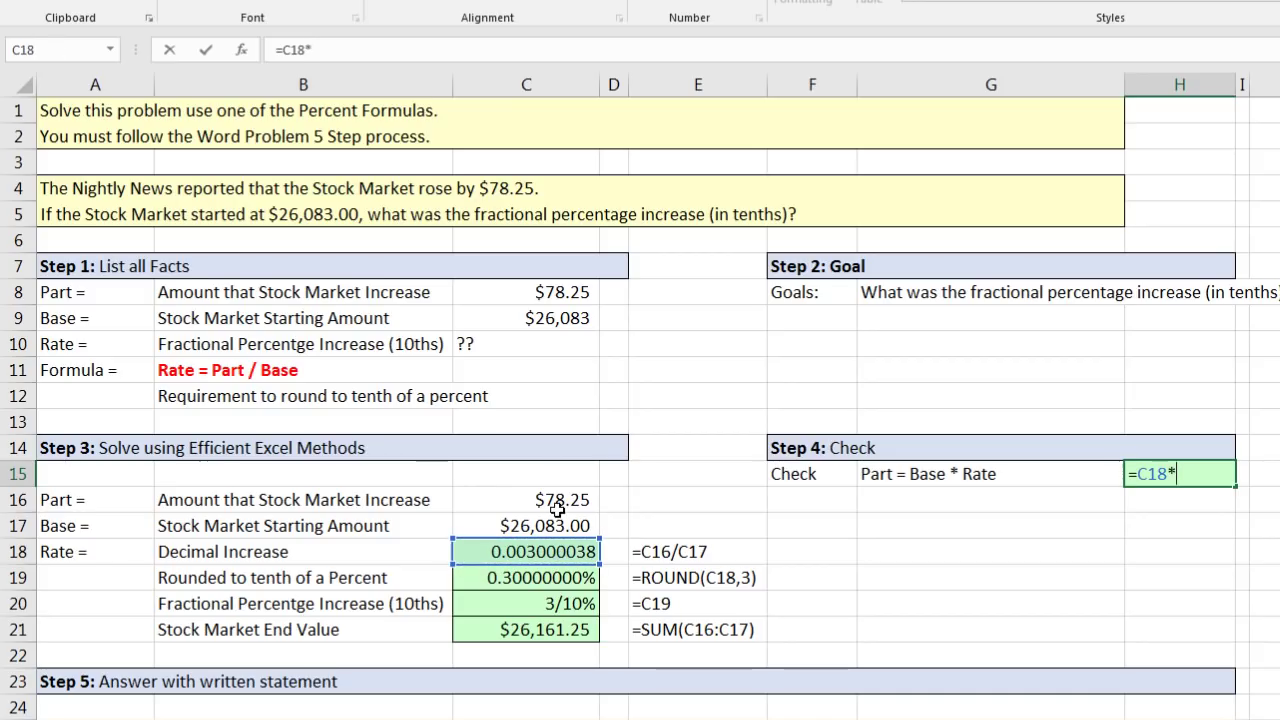
left_click(558, 520)
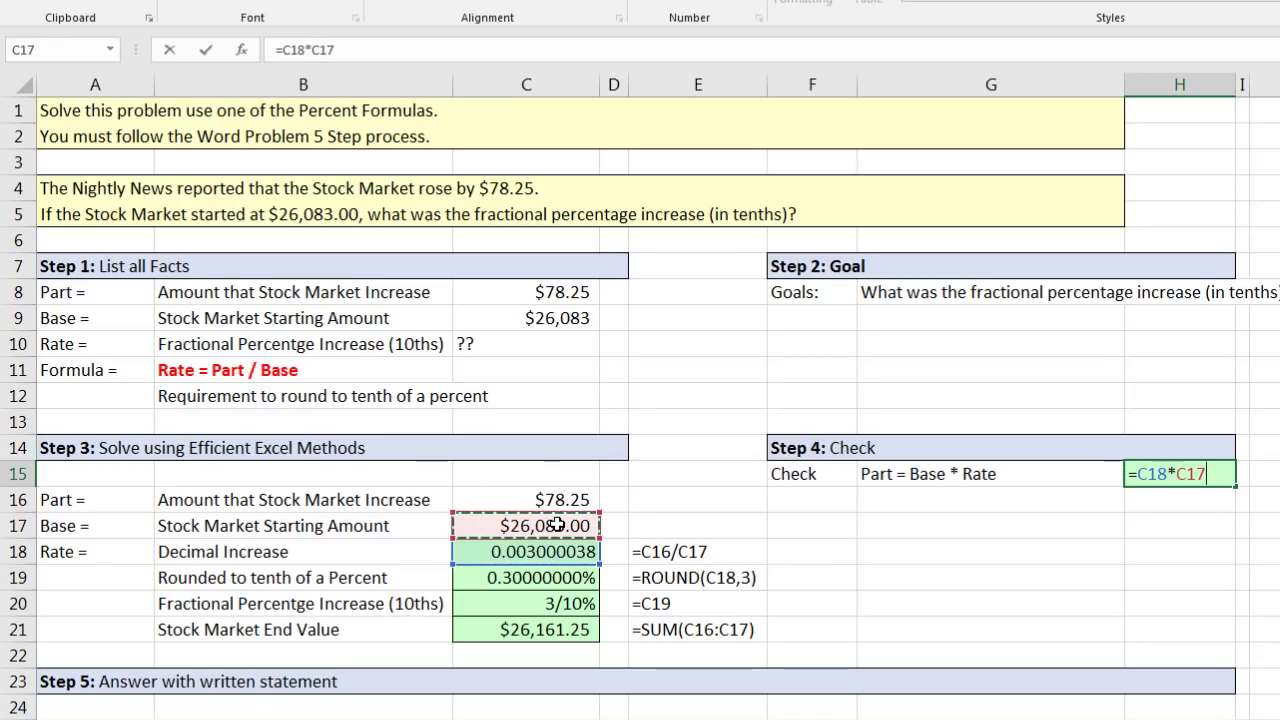
key("ctrl+Return")
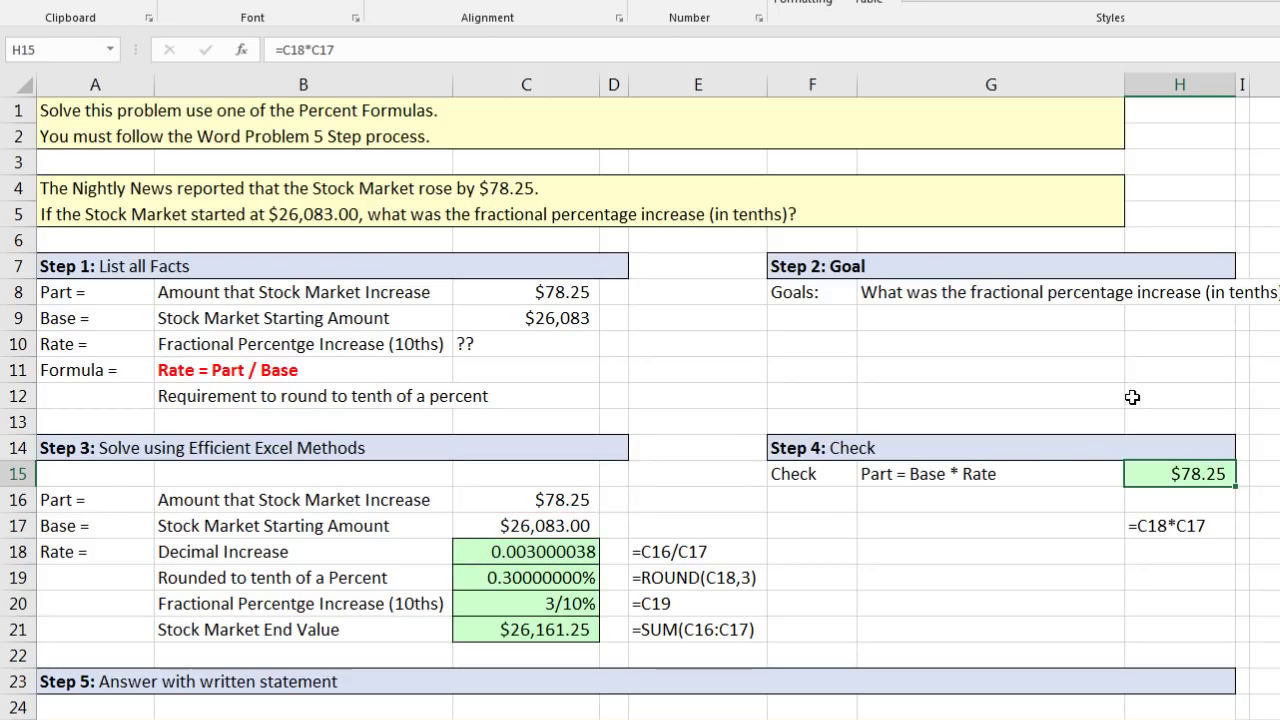
left_click(1165, 545)
type("Check ✓")
key("Return")
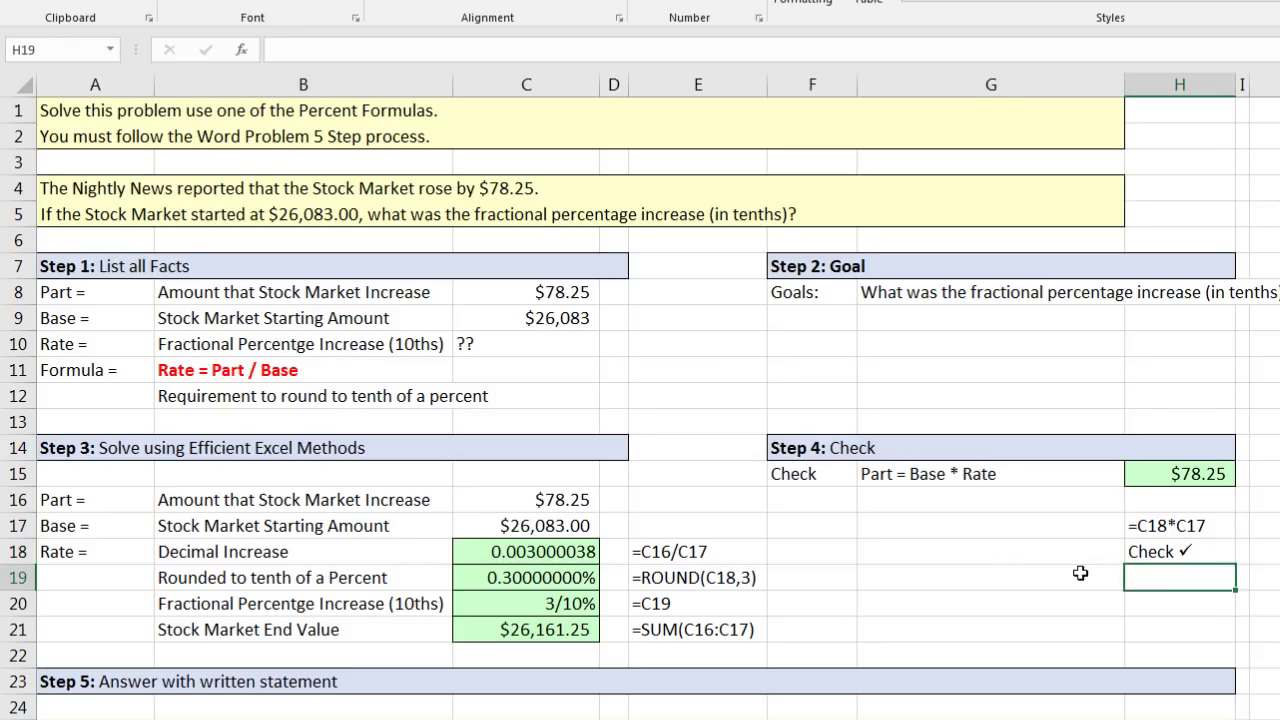
- Write 'The Stock Market rose by 3/10%.' in cell A25
left_click(78, 638)
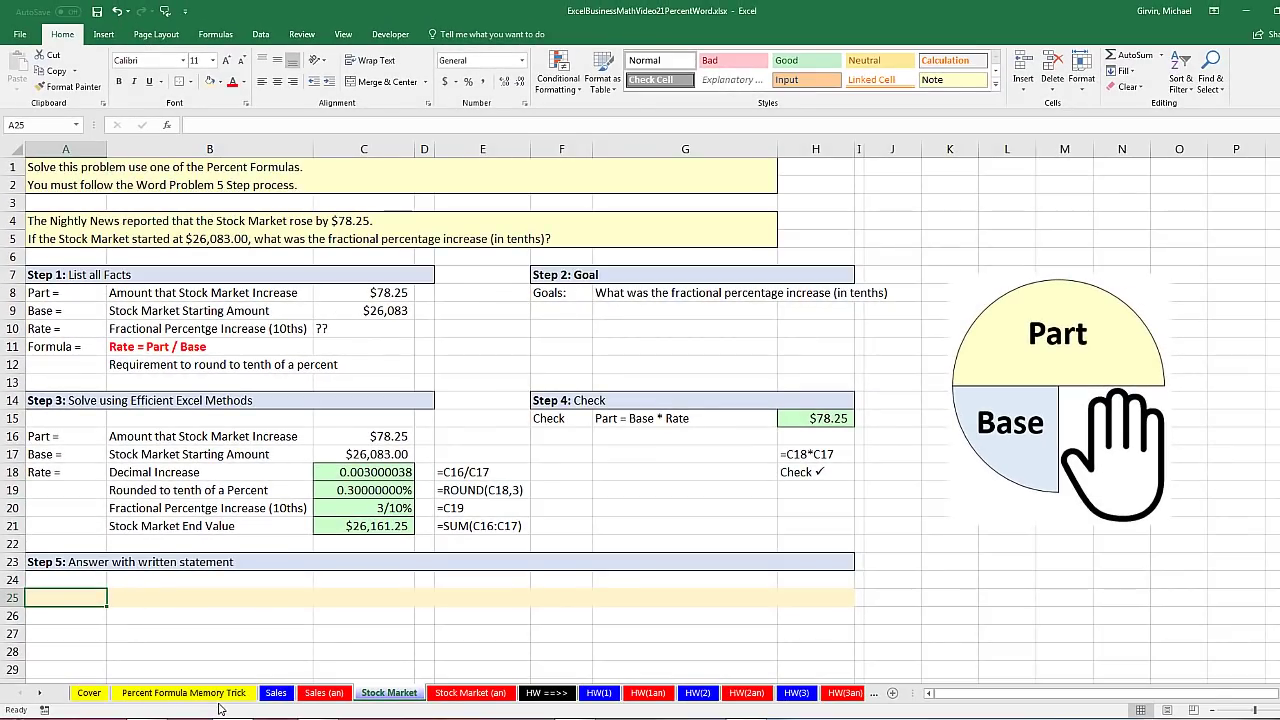
type("The Stock Market rose by 3/10%.")
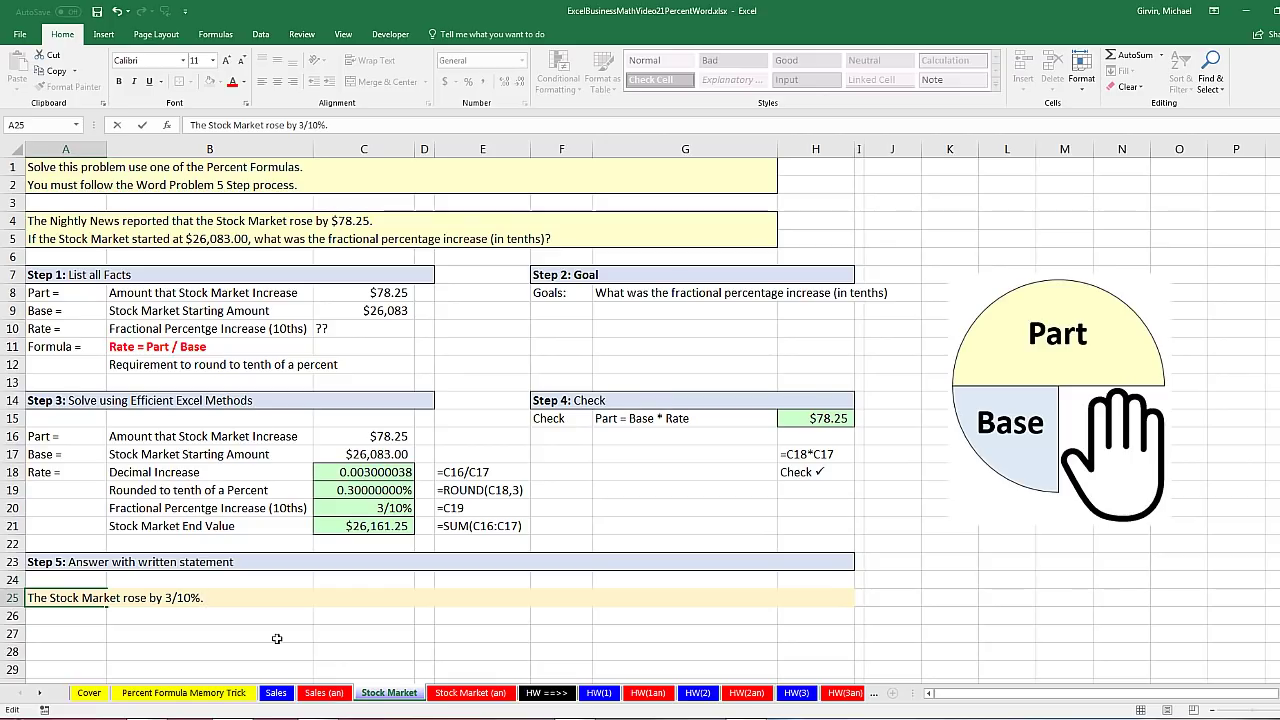
key("Return")
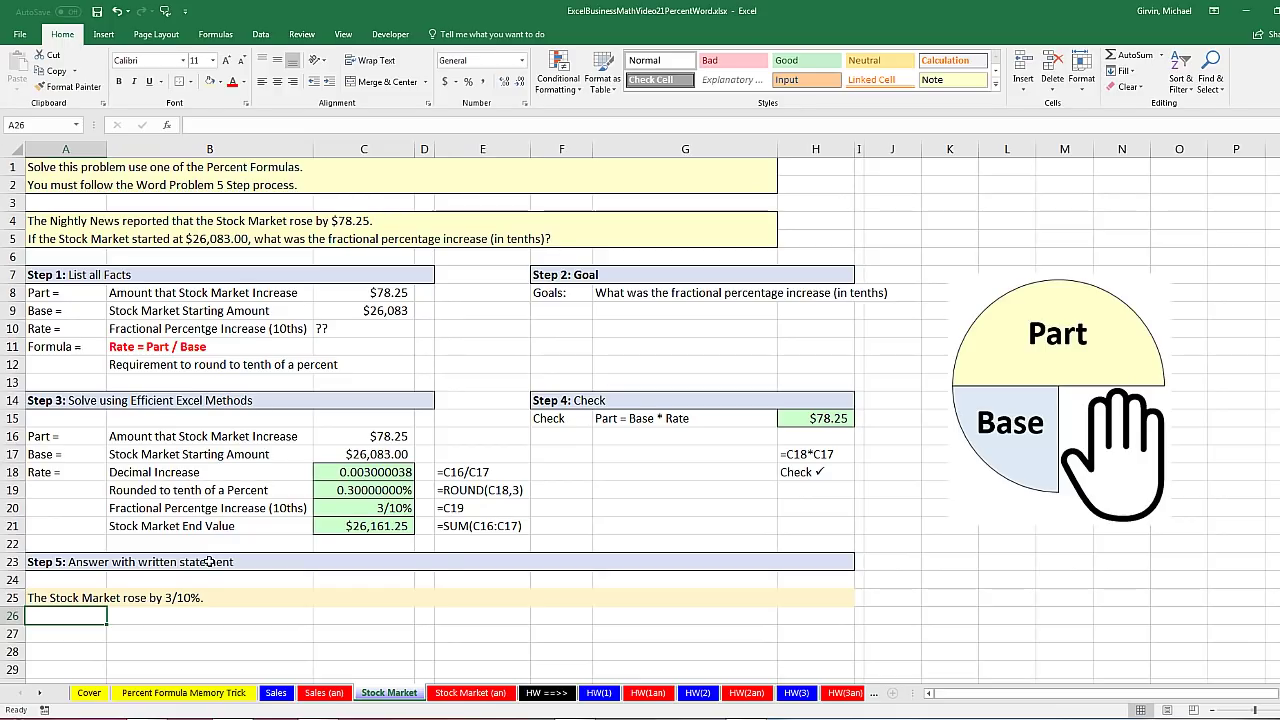
- Copy the current cell and go to the Sales sheet with the GE sales problem
key("ctrl+c")
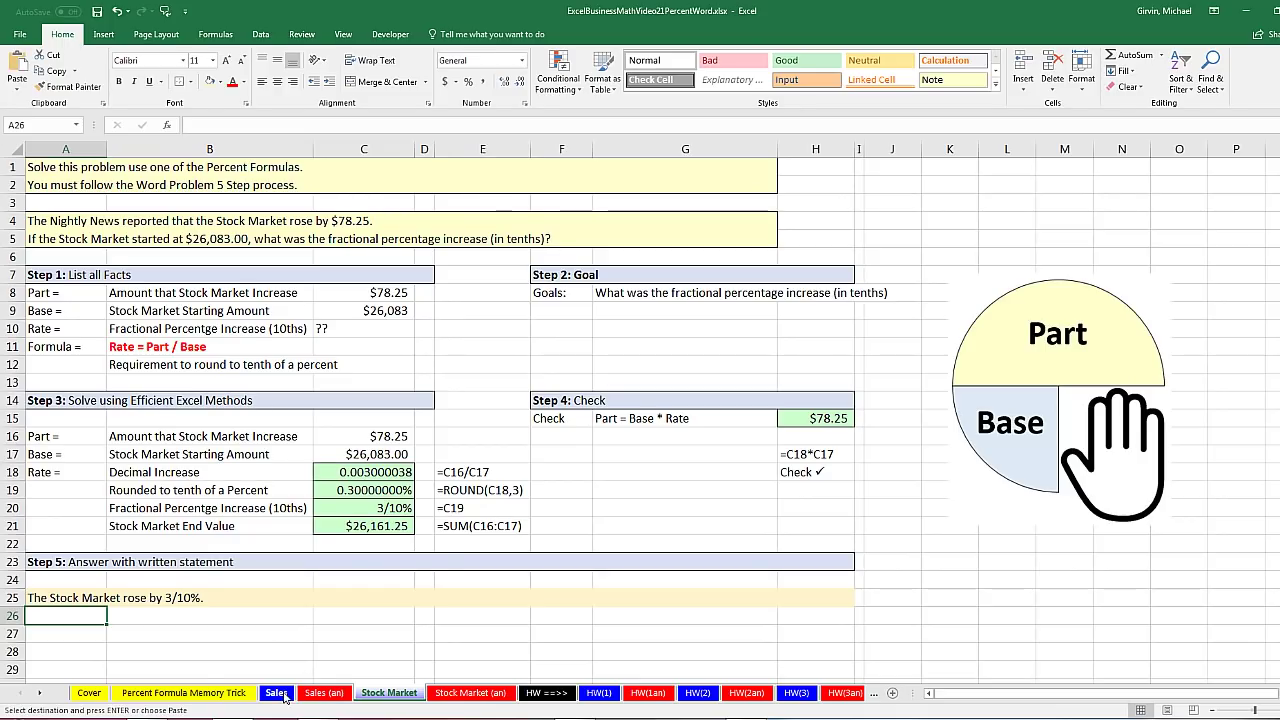
left_click(280, 692)
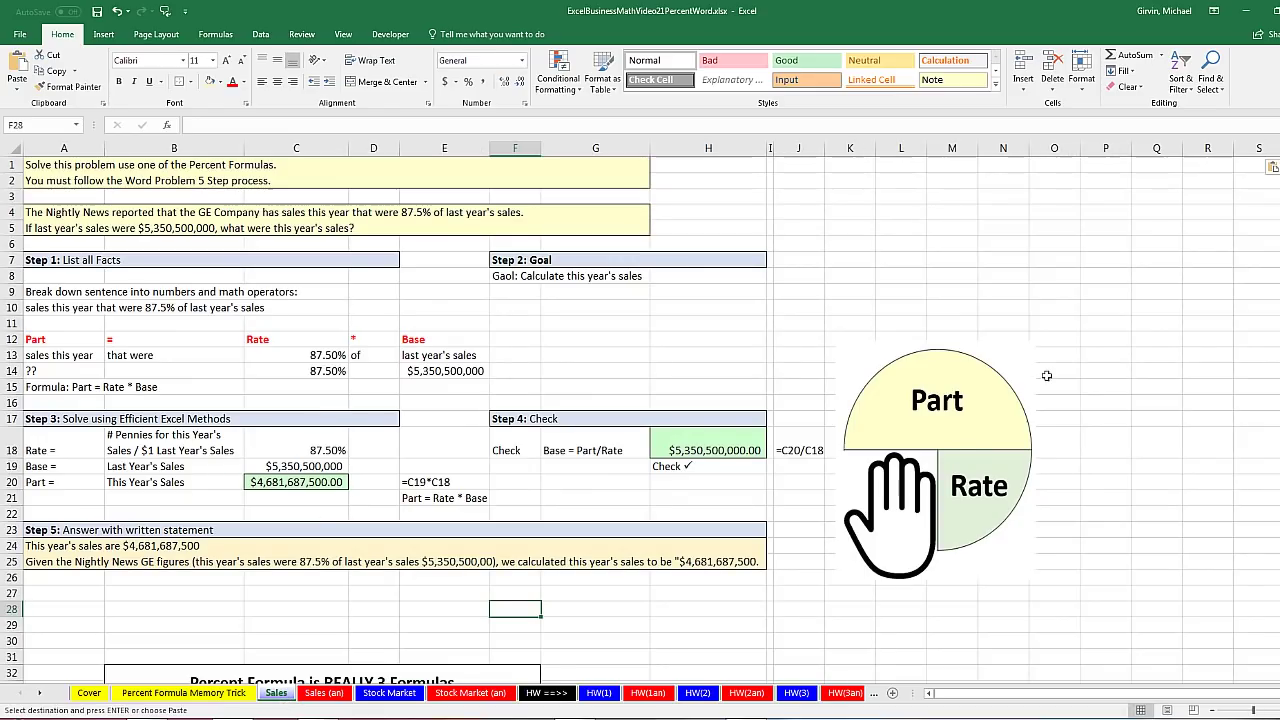